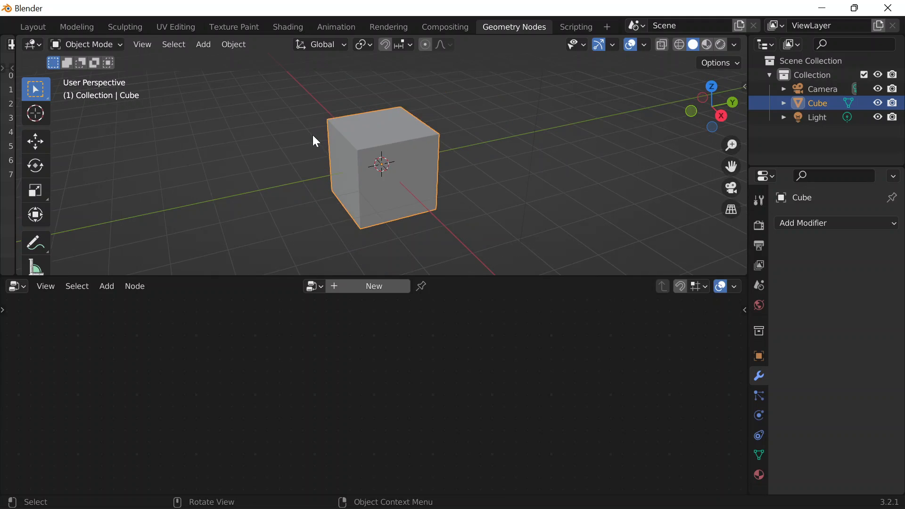
Step: Create a new geometry node tree on the cube and disconnect the Group Input geometry from the Group Output
left_click(376, 286)
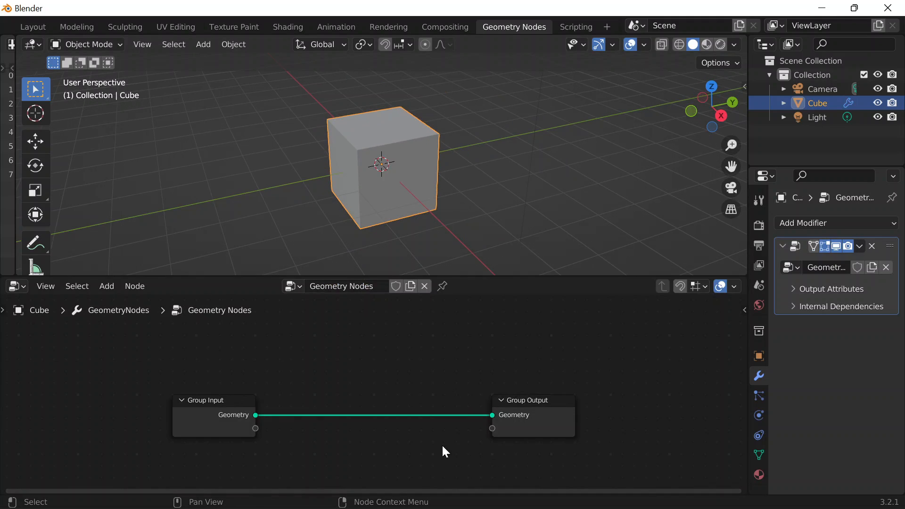
scroll(387, 425, "up", 3)
middle_click_drag(327, 404, 417, 340)
scroll(652, 377, "up", 2)
left_click_drag(665, 378, 499, 400)
scroll(547, 386, "down", 3)
Step: Add a String to Curves node and connect its Curve Instances to the Group Output's Geometry
key("shift+a")
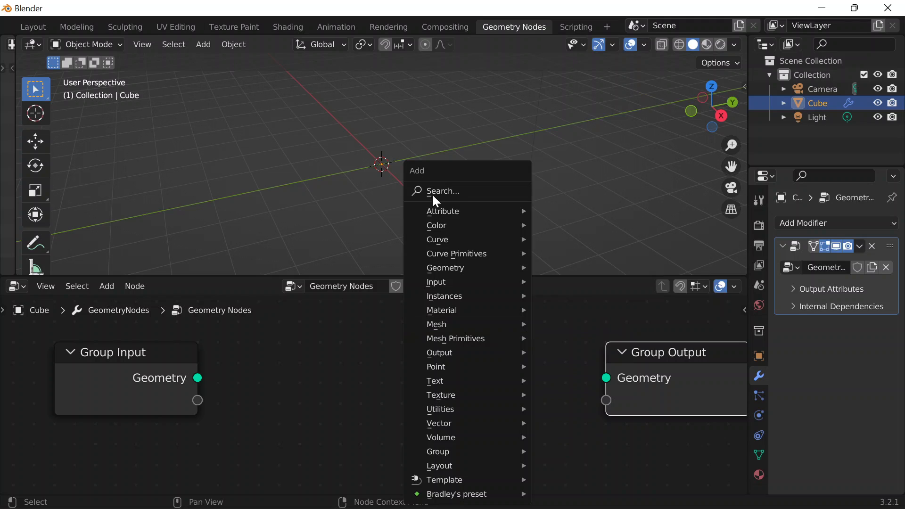
left_click(433, 195)
type("string to")
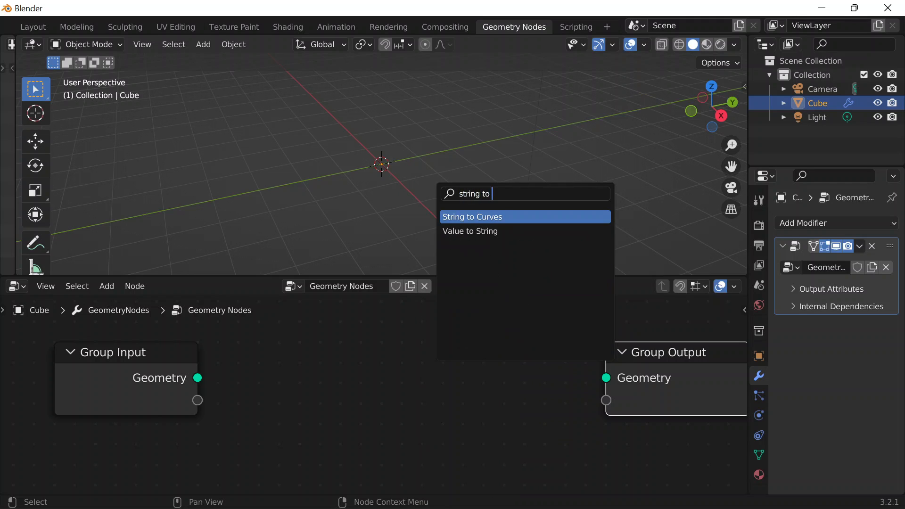
key("Return")
left_click(330, 351)
scroll(455, 355, "down", 2)
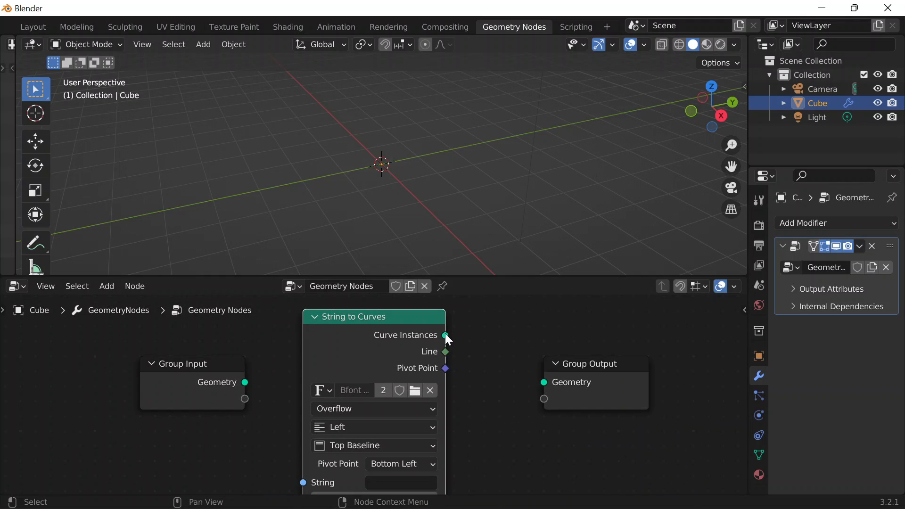
left_click_drag(446, 335, 542, 381)
left_click_drag(606, 355, 622, 333)
Step: Enter "Whohoooo!" as the String of the String to Curves node
middle_click_drag(511, 424, 535, 368)
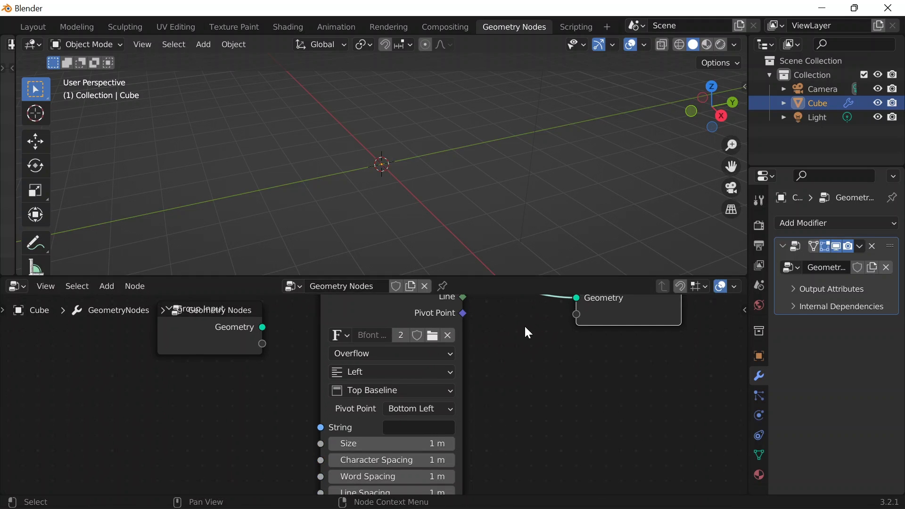
scroll(524, 324, "up", 2)
scroll(542, 336, "down", 1)
scroll(575, 335, "down", 3, "shift")
scroll(519, 330, "up", 1)
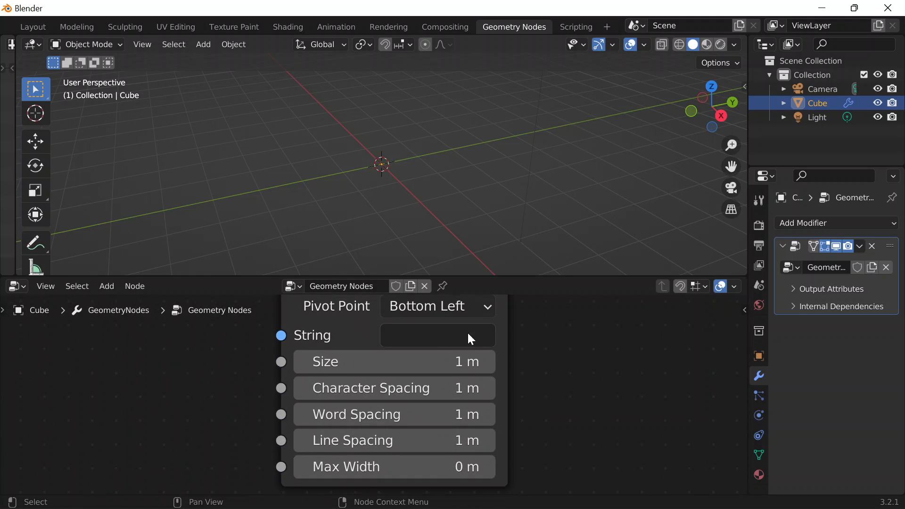
scroll(421, 342, "up", 1)
left_click(421, 337)
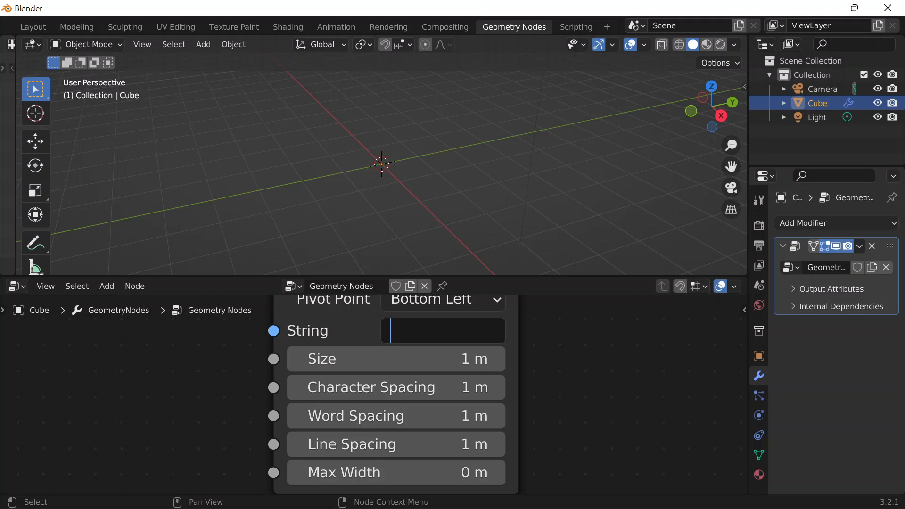
type("Whohoooo!")
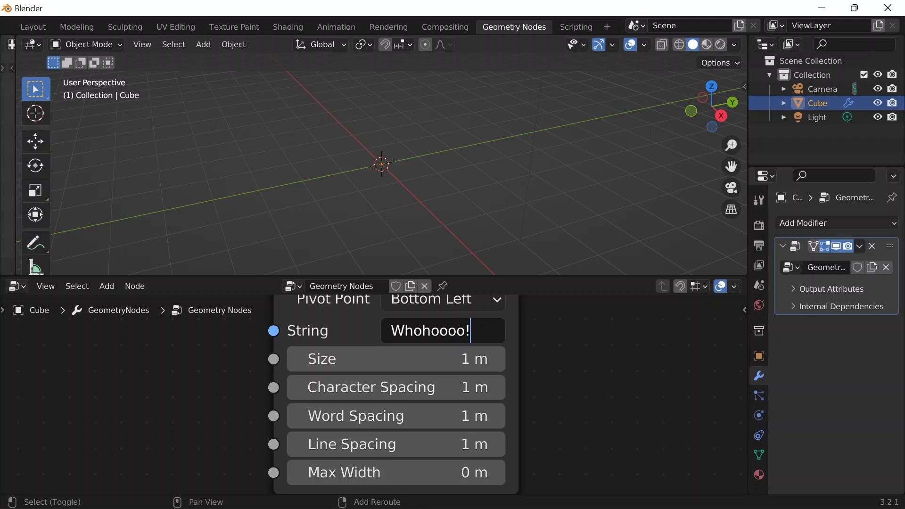
key("Return")
Step: Insert a Transform node between String to Curves and Group Output
middle_click_drag(503, 168, 516, 224)
scroll(597, 351, "down", 3)
key("Home")
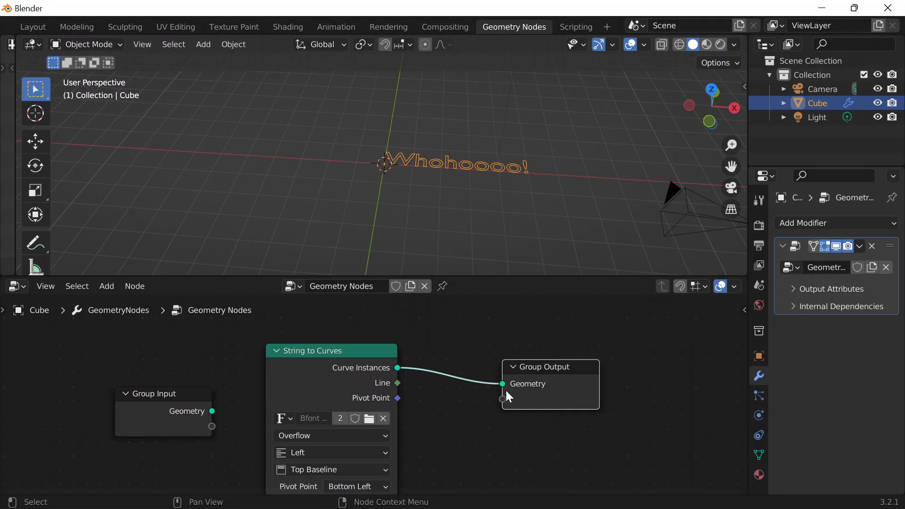
scroll(506, 390, "up", 1)
key("shift+a")
key("Escape")
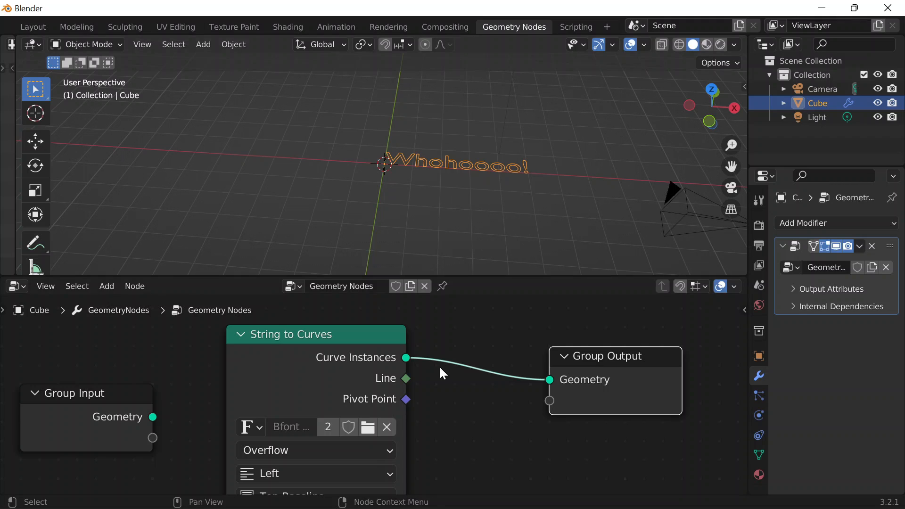
key("shift+a")
left_click(426, 191)
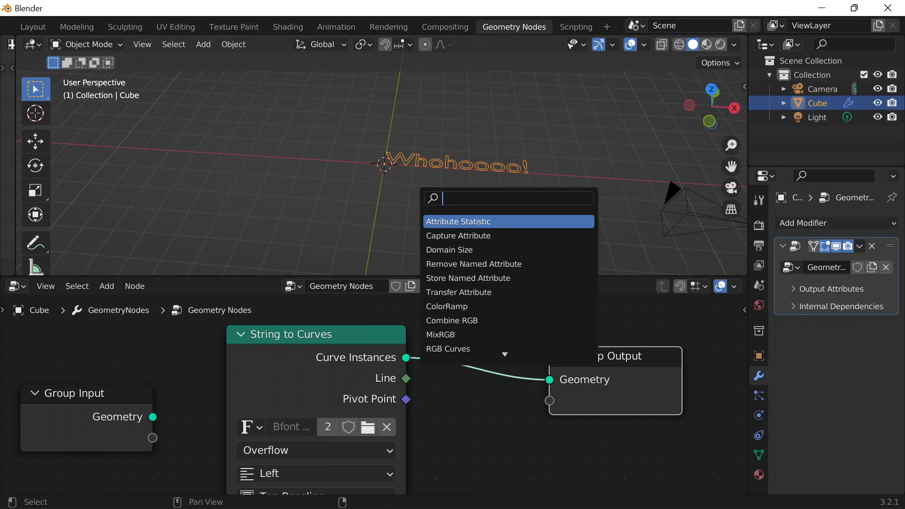
type("trans")
key("Return")
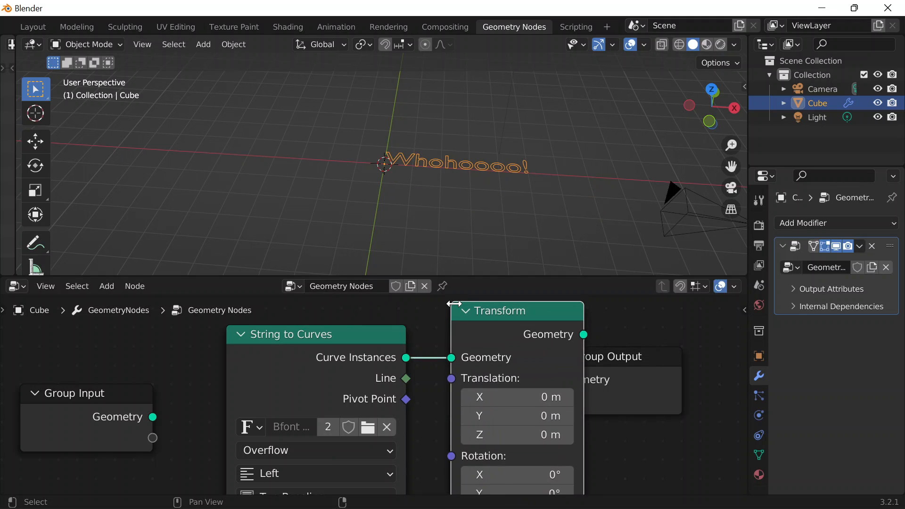
left_click(466, 427)
Step: Set the Transform node's X rotation to 90° to stand the text upright
scroll(443, 340, "up", 2)
middle_click_drag(443, 341, 439, 326)
left_click(523, 407)
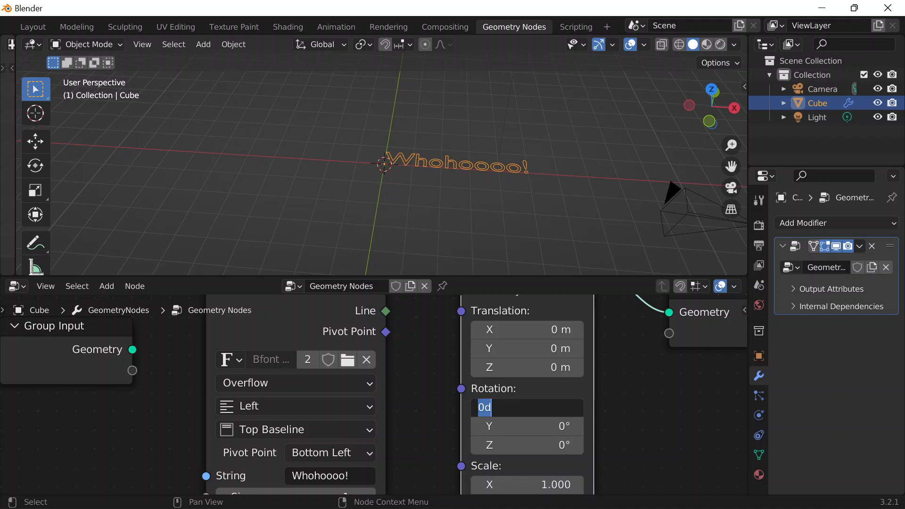
type("90")
key("Return")
Step: Insert a Fill Curve node between Transform and Group Output and set its mode to N-gons
scroll(491, 163, "up", 5)
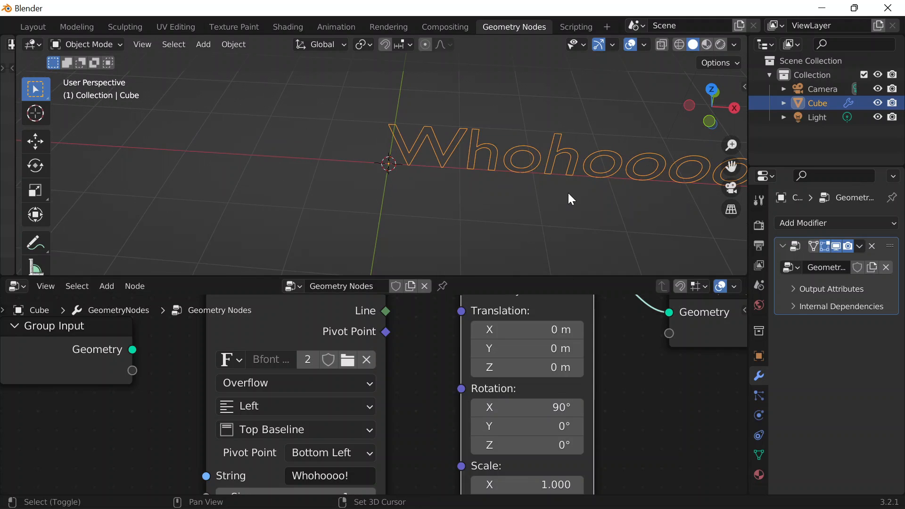
middle_click_drag(568, 193, 397, 199, "shift")
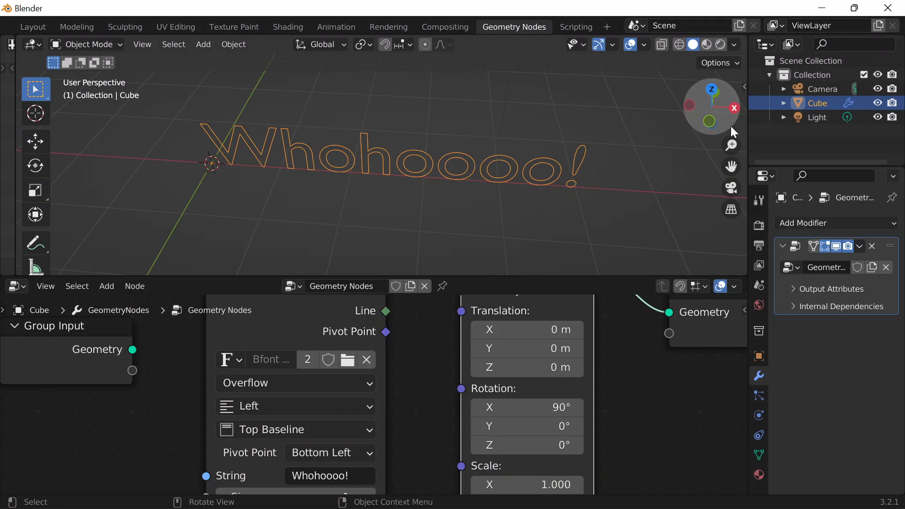
middle_click_drag(543, 211, 539, 154)
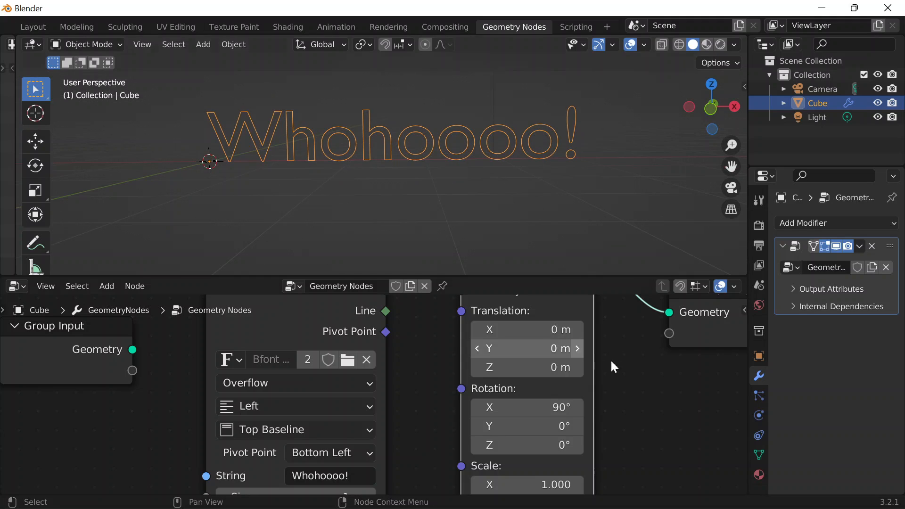
middle_click_drag(654, 355, 516, 427, "shift")
key("shift+a")
left_click(417, 192)
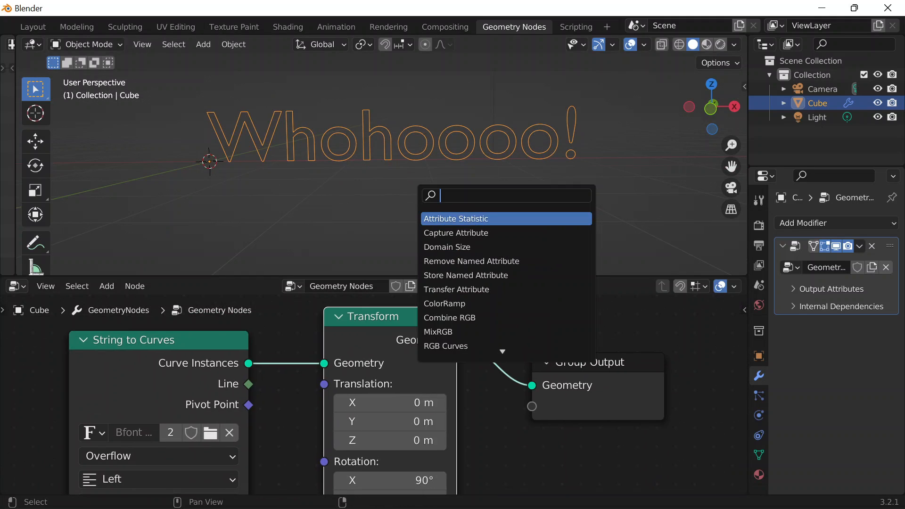
type("fil")
key("Return")
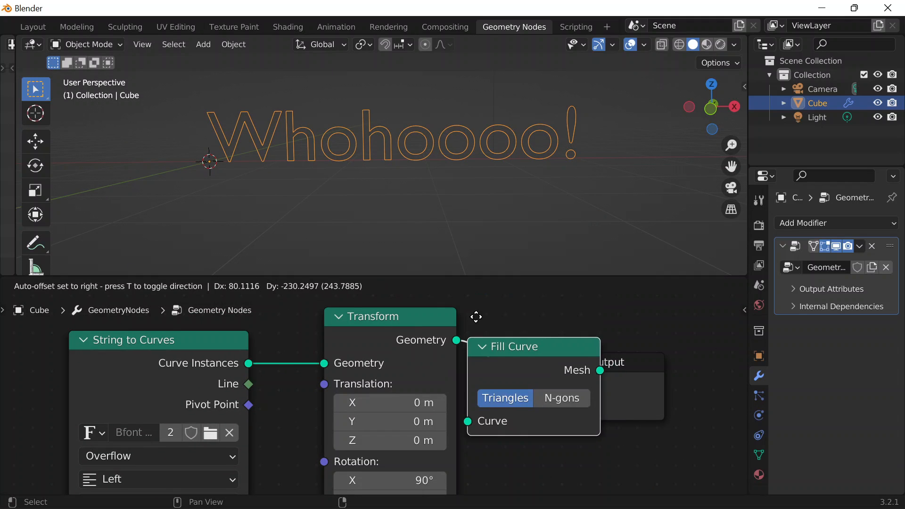
left_click(562, 366)
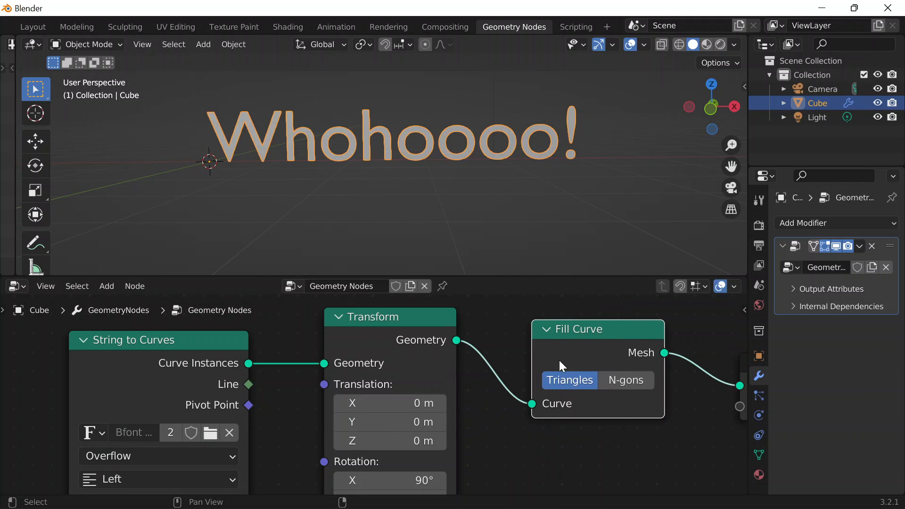
left_click(632, 381)
Step: Insert an Extrude Mesh node between Fill Curve and Group Output
middle_click_drag(647, 399, 448, 430)
key("shift+a")
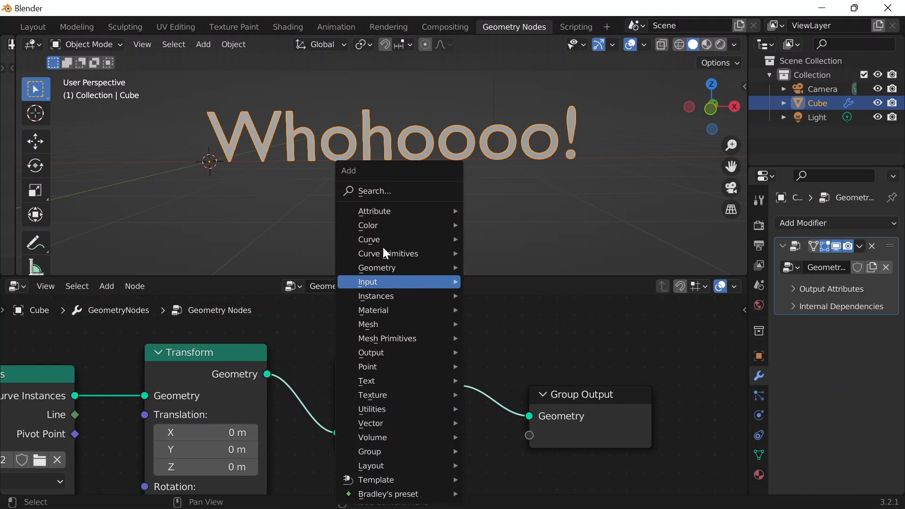
left_click(374, 191)
type("extr")
key("Return")
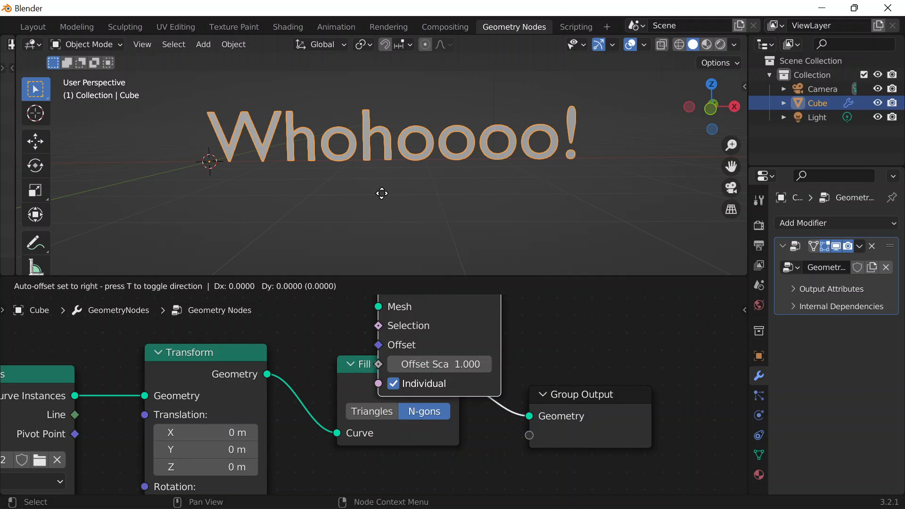
left_click(469, 373)
Step: Set the Extrude Mesh node's Offset Scale to 0.1
middle_click_drag(467, 343, 417, 314)
scroll(465, 171, "down", 1)
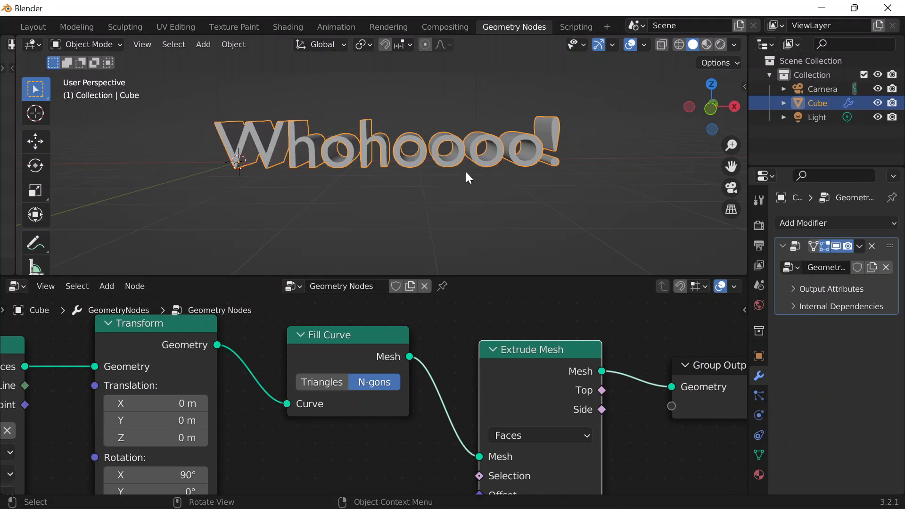
middle_click_drag(465, 172, 521, 225)
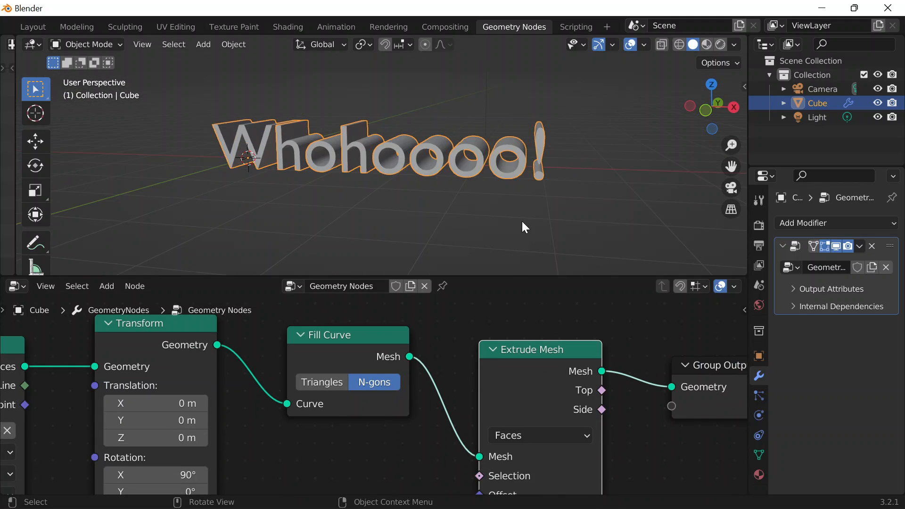
scroll(522, 222, "up", 2)
left_click_drag(541, 452, 541, 367)
left_click(542, 428)
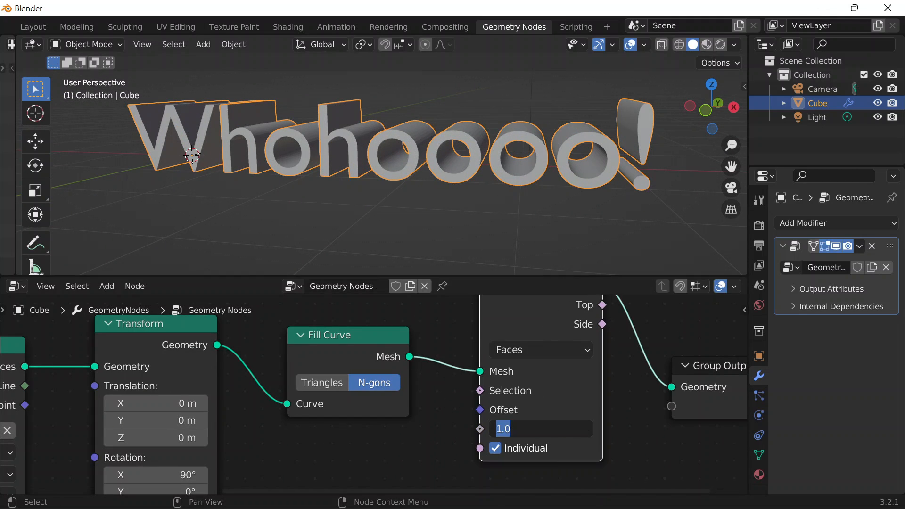
key("Return")
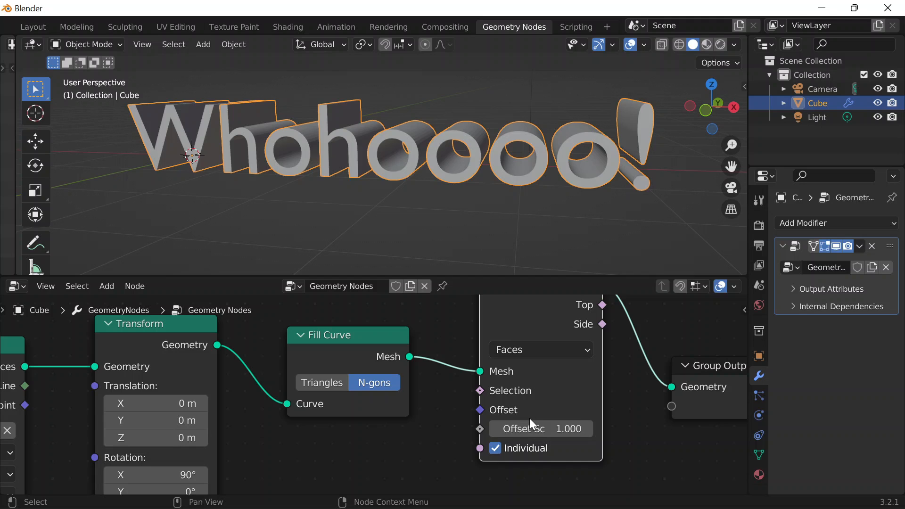
left_click(529, 427)
type("0.1")
key("Return")
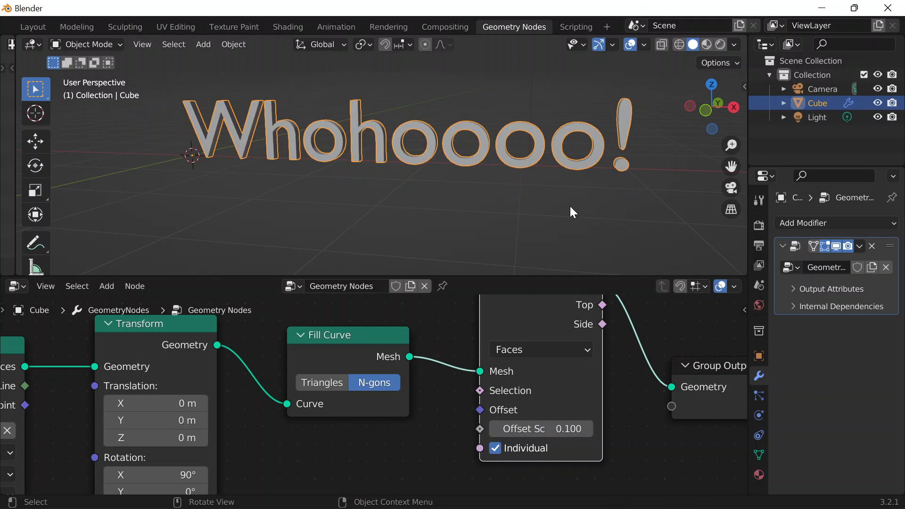
Step: Check the back of the extruded text, and insert a Join Geometry node between Extrude Mesh and Group Output
middle_click_drag(570, 206, 337, 178)
left_click(272, 171)
scroll(270, 167, "up", 3)
middle_click_drag(340, 173, 518, 189, "shift")
scroll(518, 190, "down", 2)
scroll(656, 320, "down", 1)
middle_click_drag(671, 304, 526, 363)
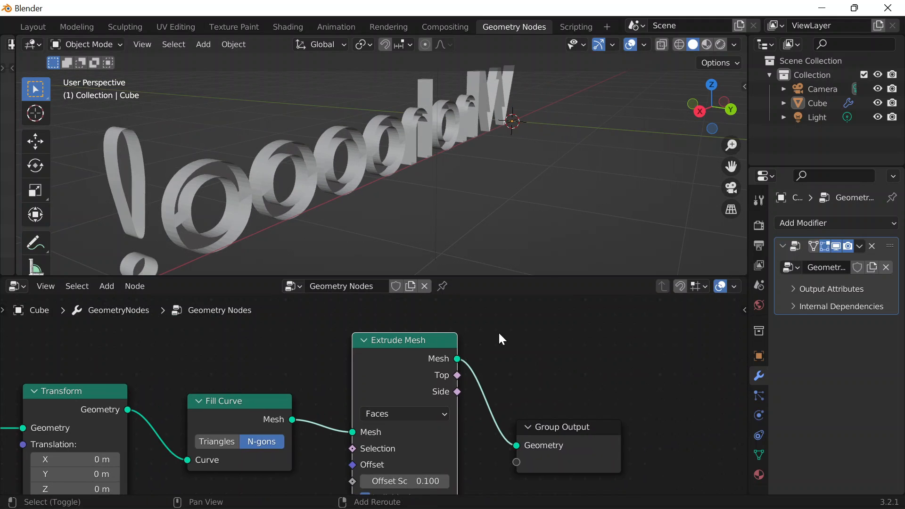
key("shift+a")
left_click(460, 190)
type("join")
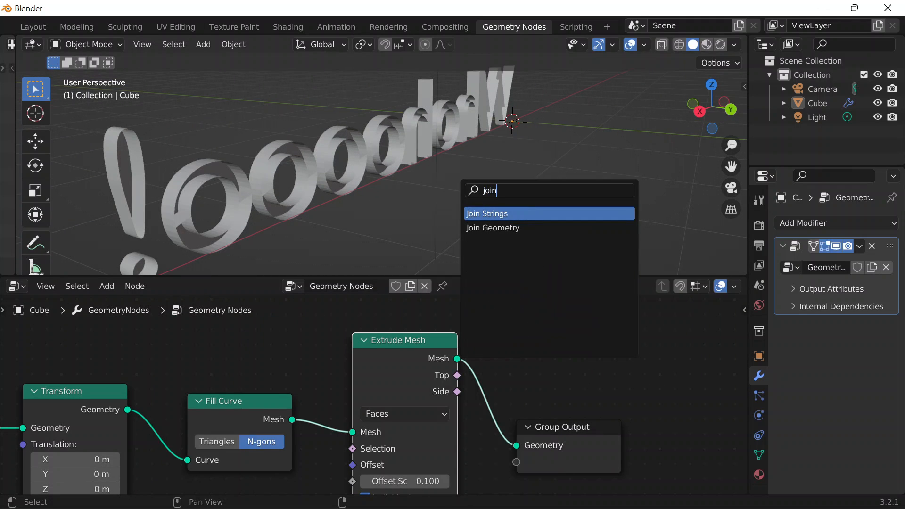
key("Down")
key("Return")
left_click(500, 401)
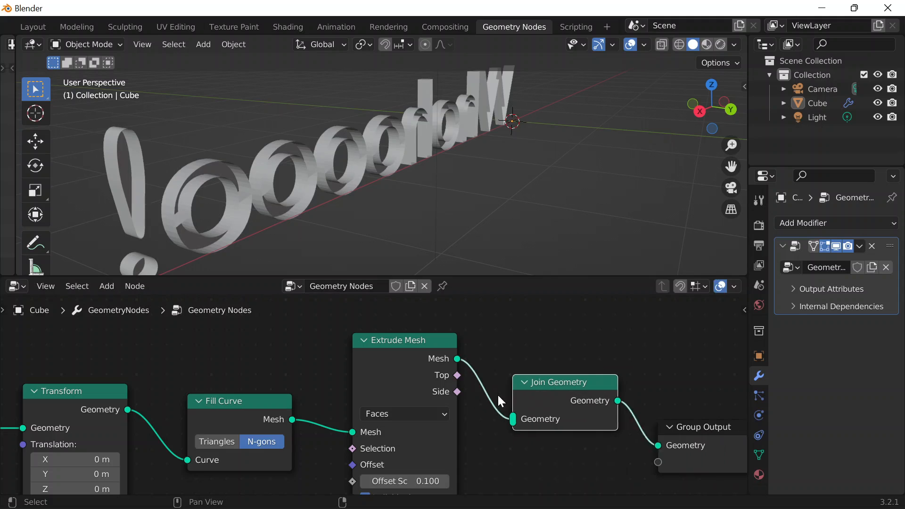
Step: Tidy the positions of the last three nodes and connect Fill Curve's Mesh output to Join Geometry as well
left_click_drag(728, 447, 724, 390)
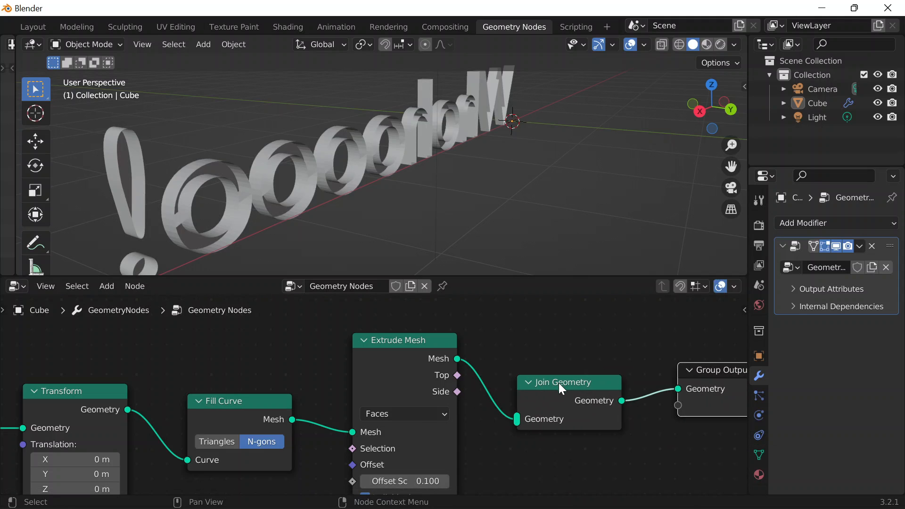
left_click_drag(559, 384, 544, 359)
left_click_drag(351, 348, 395, 351)
left_click_drag(399, 354, 403, 351)
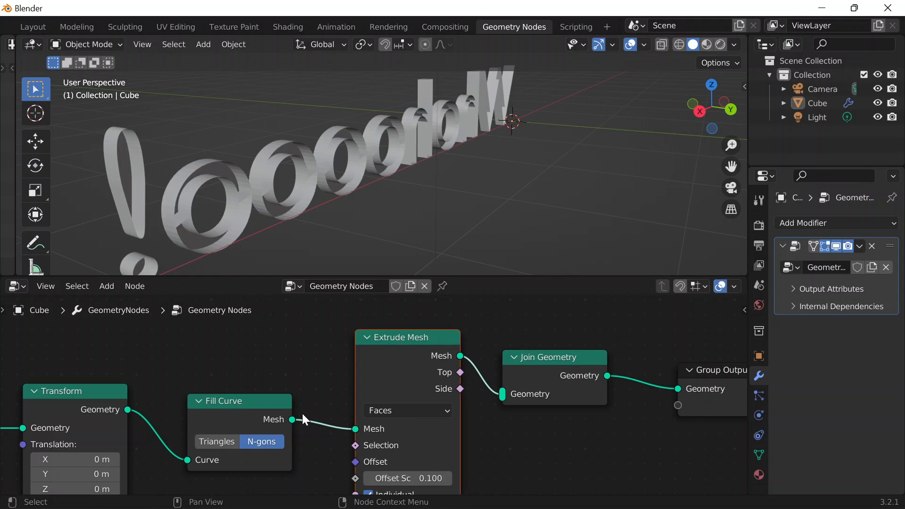
left_click_drag(304, 417, 502, 395)
Step: Load the Arial Black font from the Windows Fonts folder into the String to Curves node
middle_click_drag(373, 248, 358, 236)
middle_click_drag(283, 330, 660, 282)
scroll(109, 358, "up", 7)
middle_click_drag(286, 428, 337, 398)
scroll(287, 408, "down", 1)
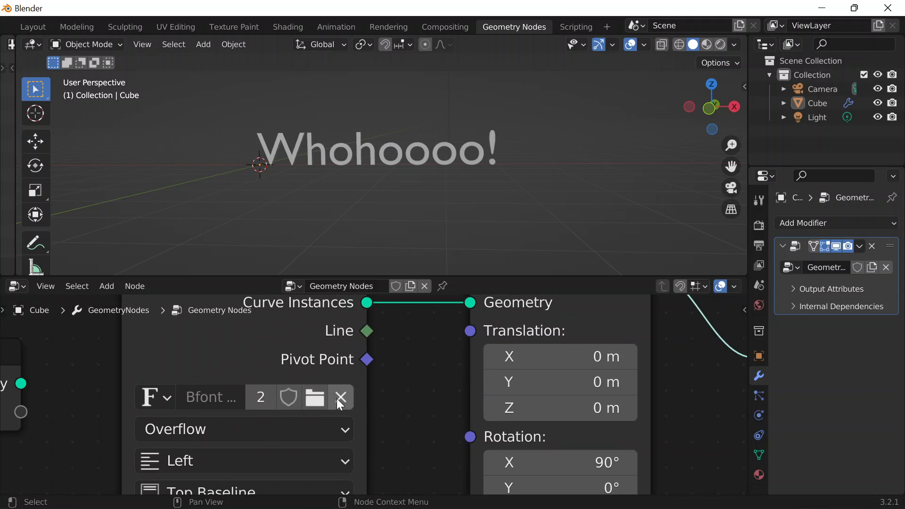
left_click(317, 401)
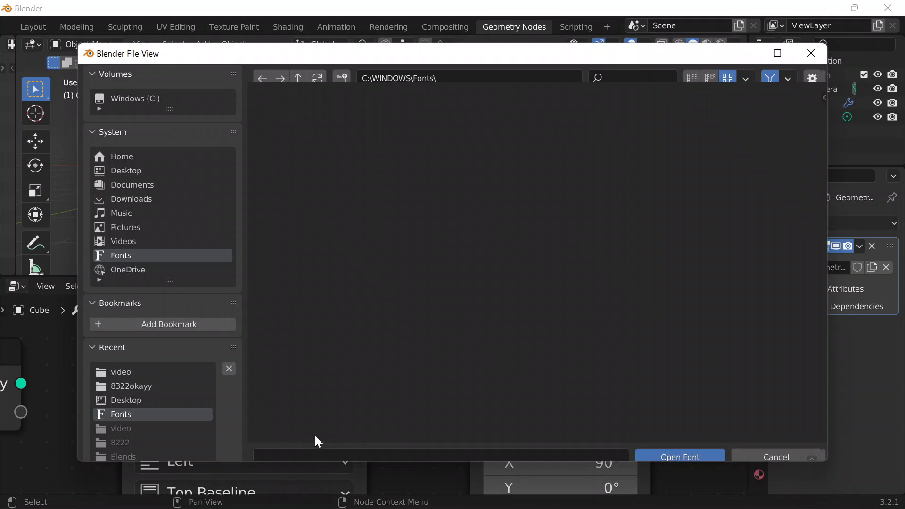
double_click(320, 148)
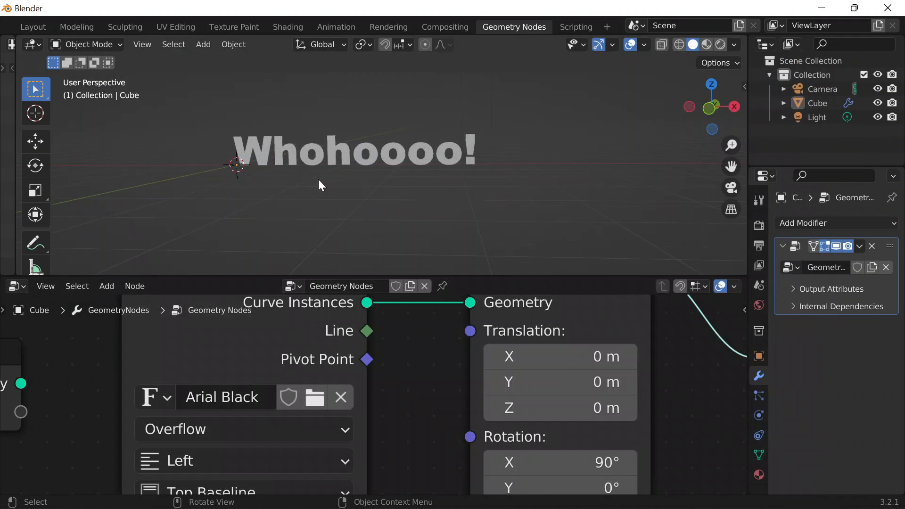
middle_click_drag(319, 184, 562, 174)
scroll(388, 415, "down", 7)
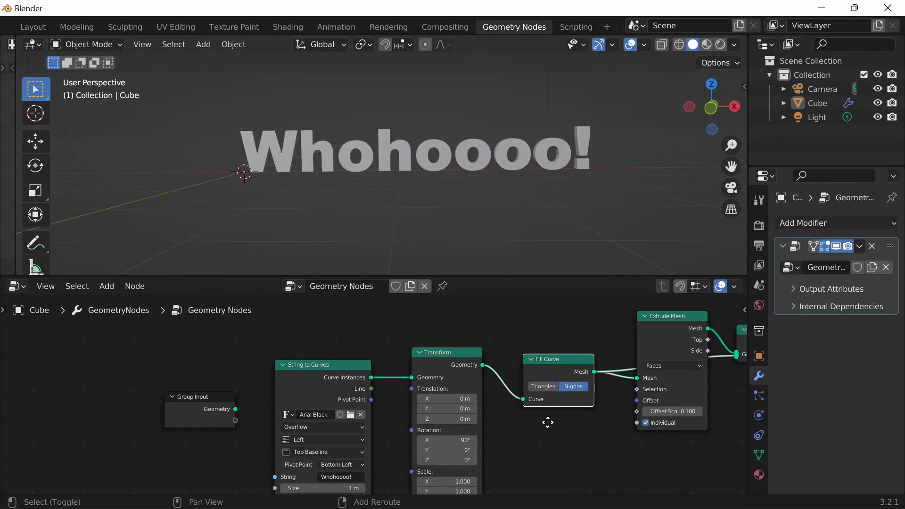
Step: Move Group Output aside and insert a Set Material node between Join Geometry and Group Output
middle_click_drag(547, 422, 276, 428)
middle_click_drag(572, 424, 435, 460)
scroll(476, 383, "up", 5)
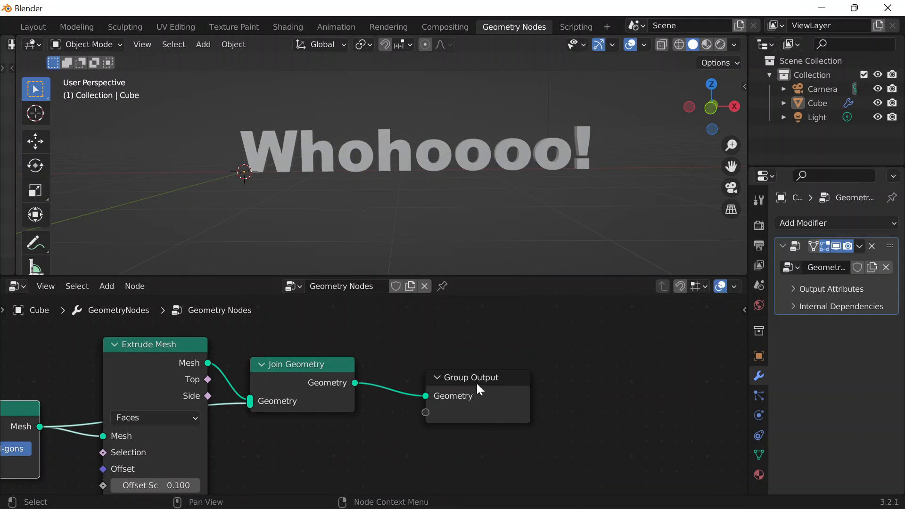
left_click_drag(480, 389, 668, 348)
key("shift+a")
left_click(489, 191)
type("se")
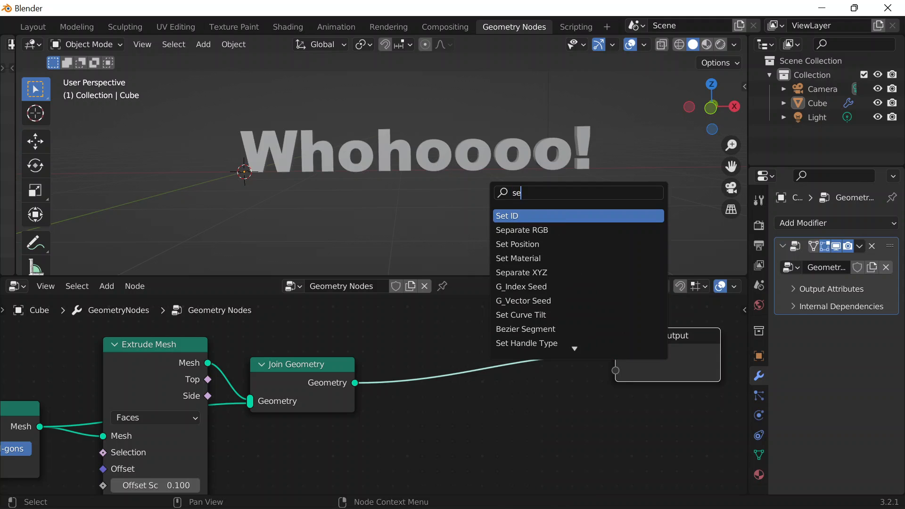
type("t m")
key("Return")
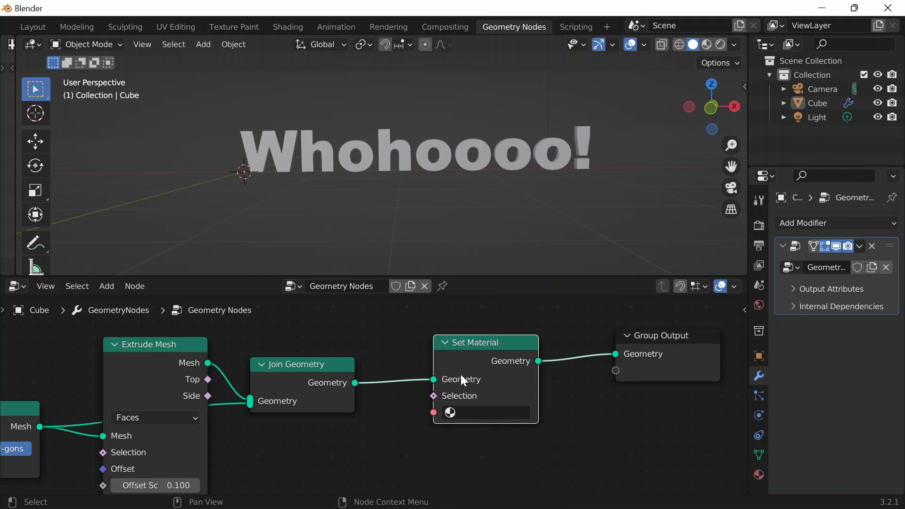
left_click(460, 375)
Step: Save the file as 8422.blend inside a new folder named blends on the Desktop
key("ctrl+s")
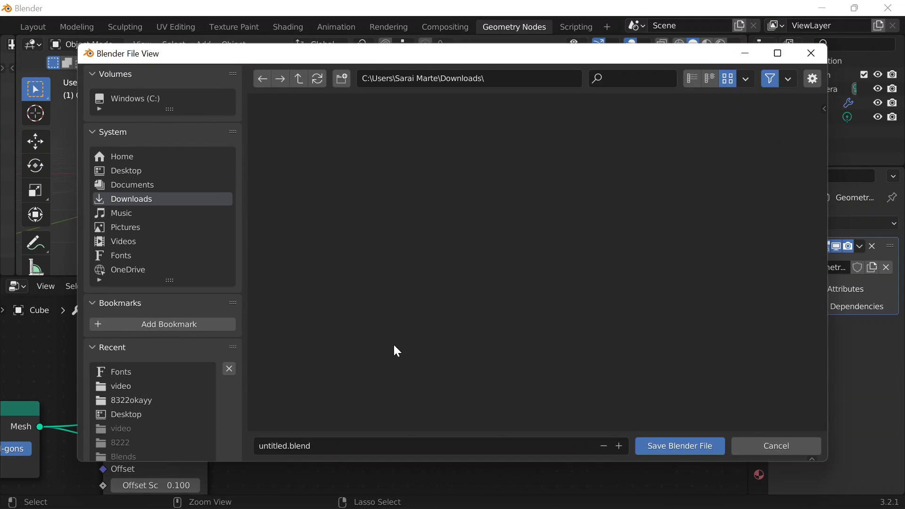
left_click(267, 446)
double_click(268, 446)
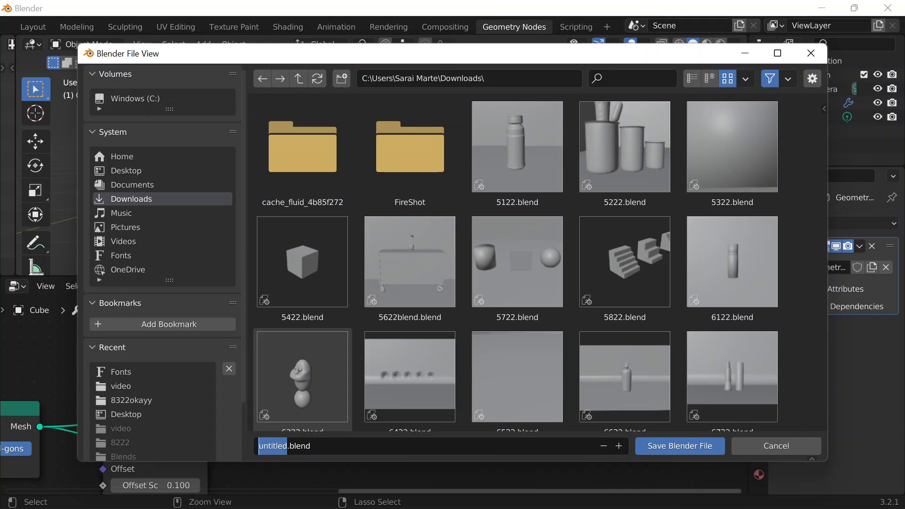
type("8422")
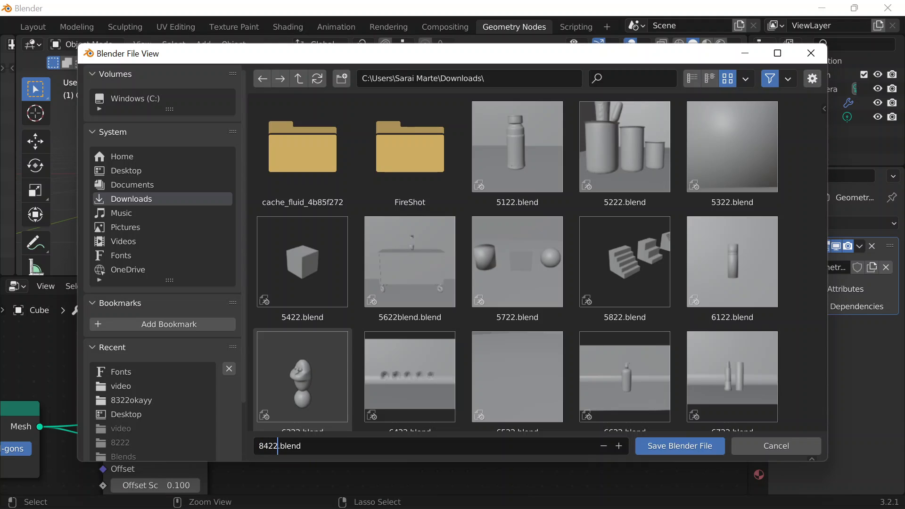
left_click(128, 172)
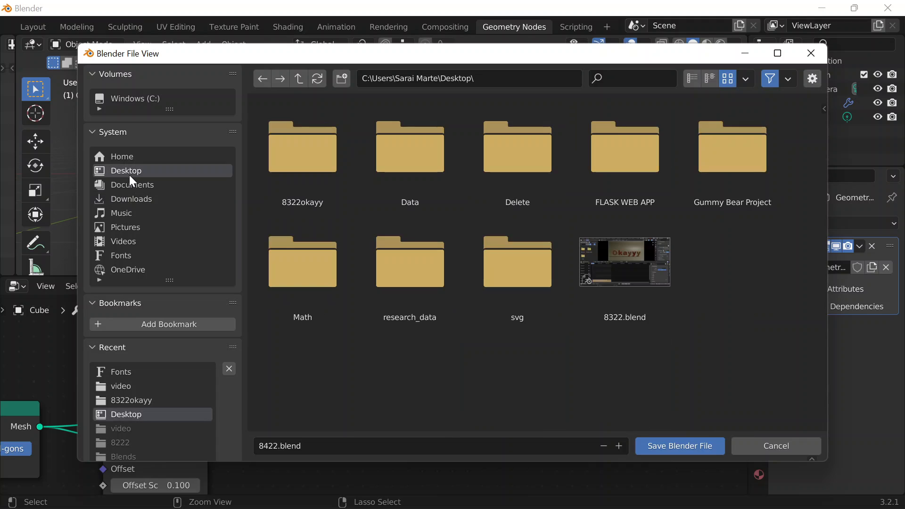
left_click(341, 78)
key("BackSpace")
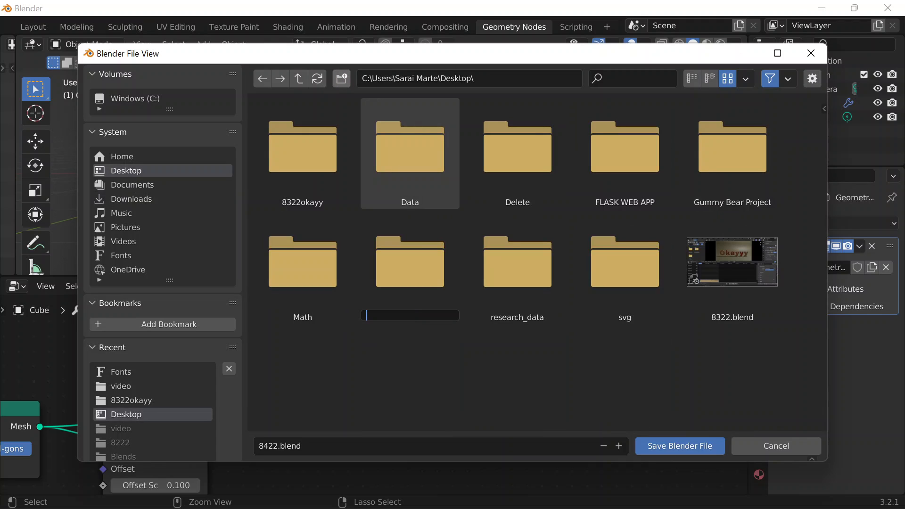
key("Return")
double_click(410, 137)
left_click(677, 446)
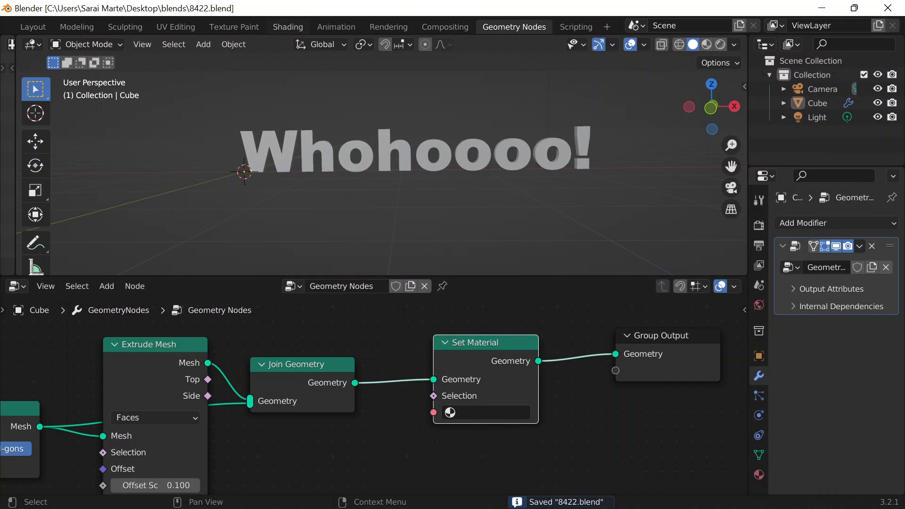
Step: Switch to the browser to view the five-colour palette on Coolors, and return to Blender
left_click(665, 493)
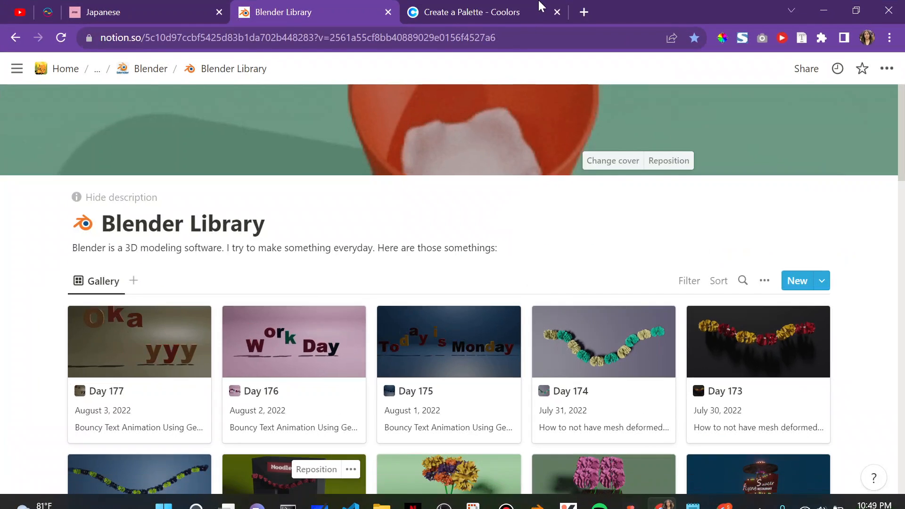
left_click(492, 12)
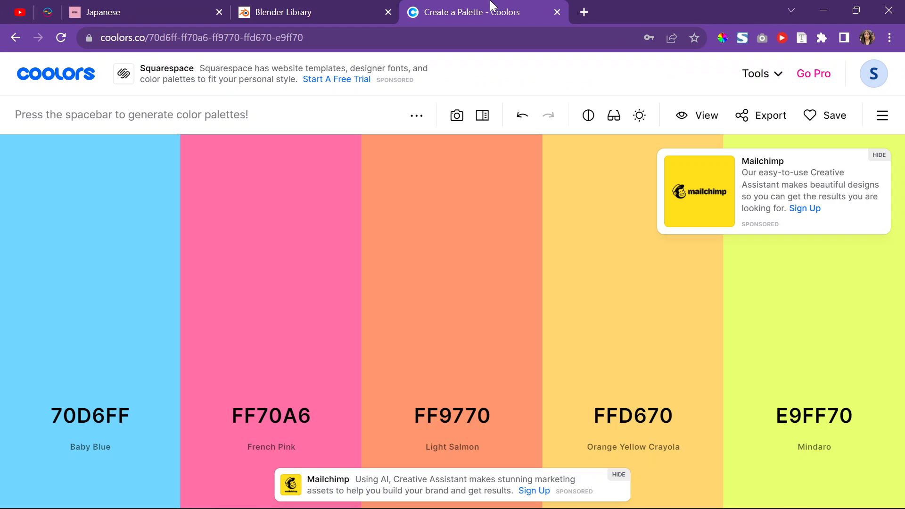
left_click(819, 8)
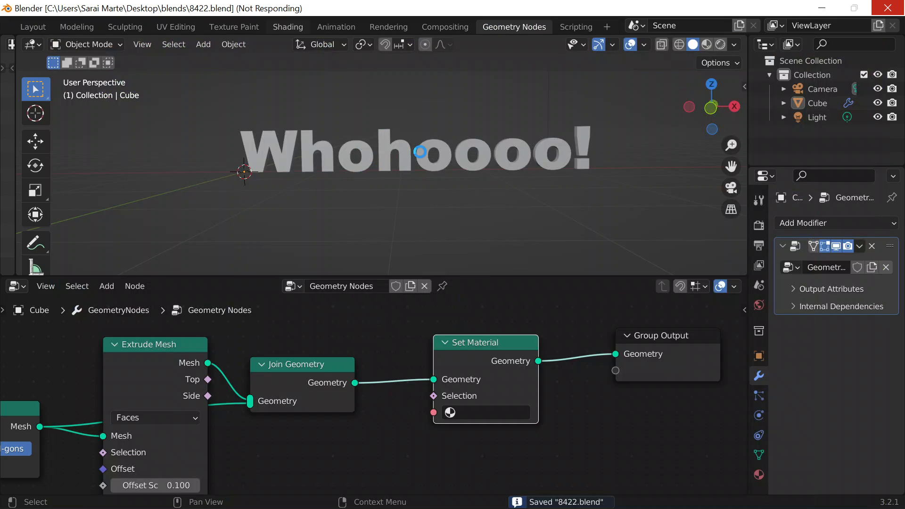
Step: Examine the text from the front in the Shading workspace along with its material's Principled BSDF node
mouse_move(659, 495)
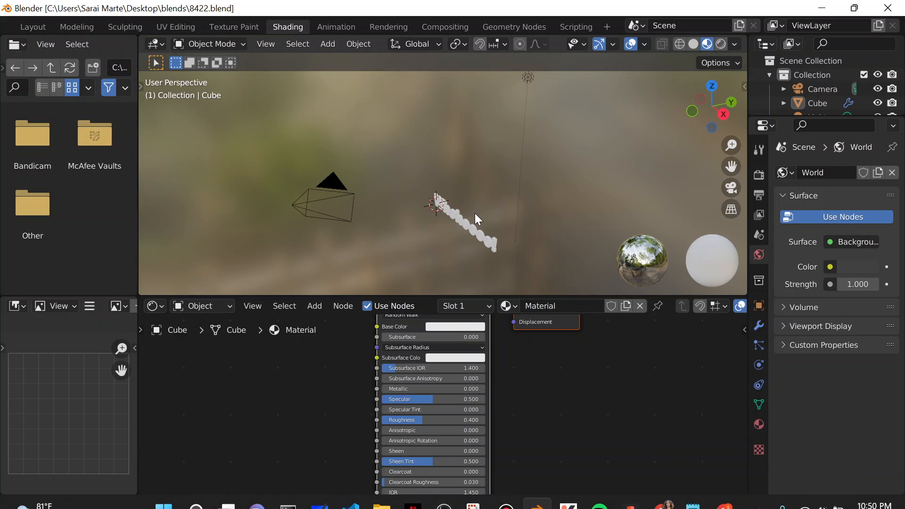
scroll(502, 214, "up", 6)
scroll(501, 214, "down", 4)
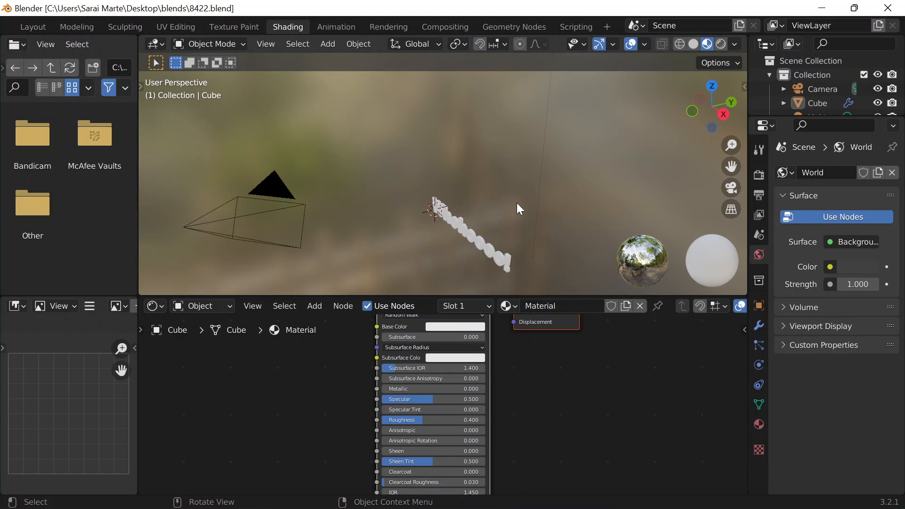
middle_click_drag(547, 199, 518, 221, "shift")
scroll(518, 377, "down", 3)
scroll(515, 370, "up", 6)
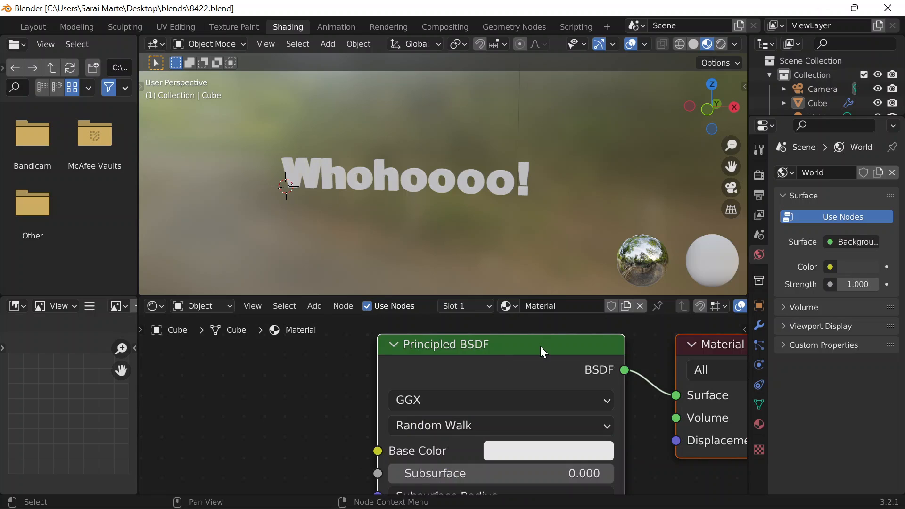
left_click_drag(445, 362, 379, 379)
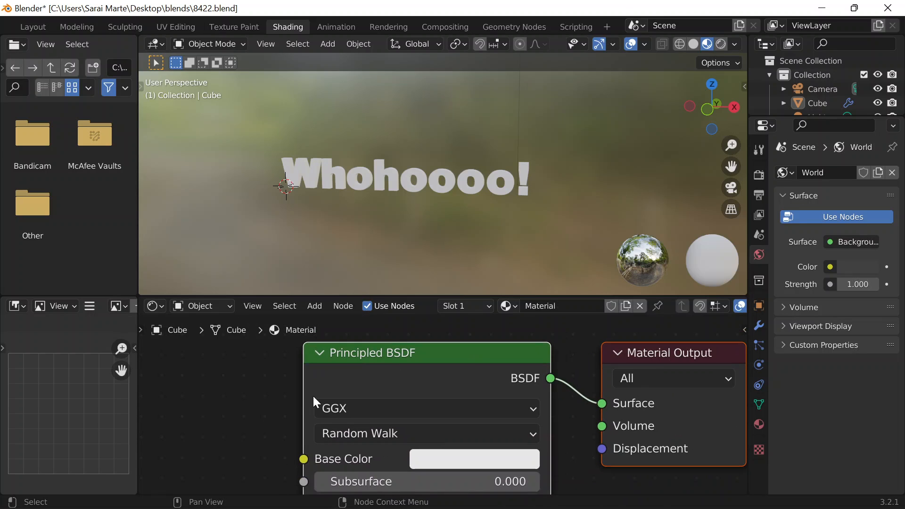
scroll(302, 401, "down", 2)
middle_click_drag(295, 402, 400, 384)
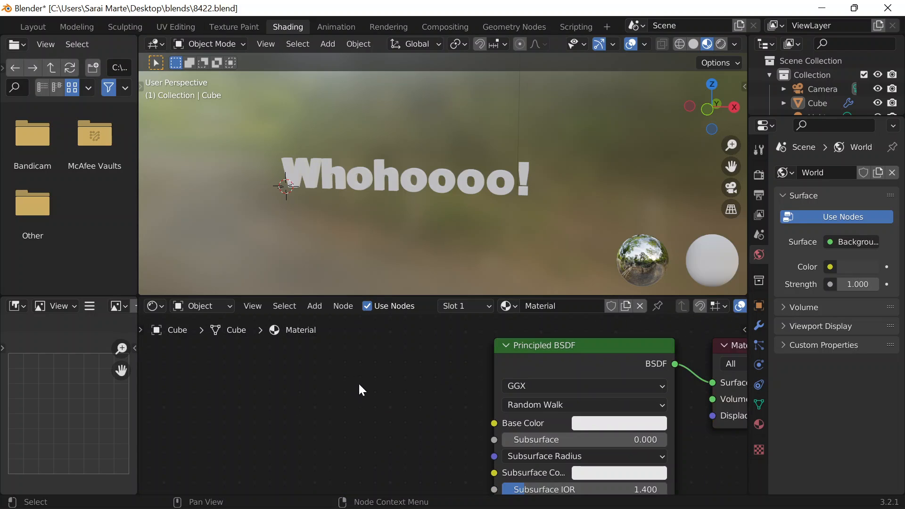
Step: Add an Object Info node before the Principled BSDF, leaving room for another node between them
key("shift+a")
left_click(324, 329)
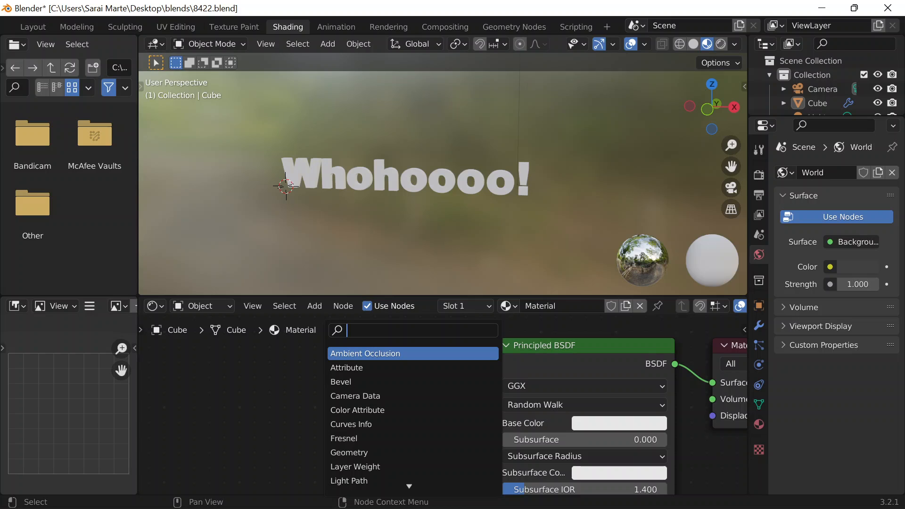
type("obje")
key("Return")
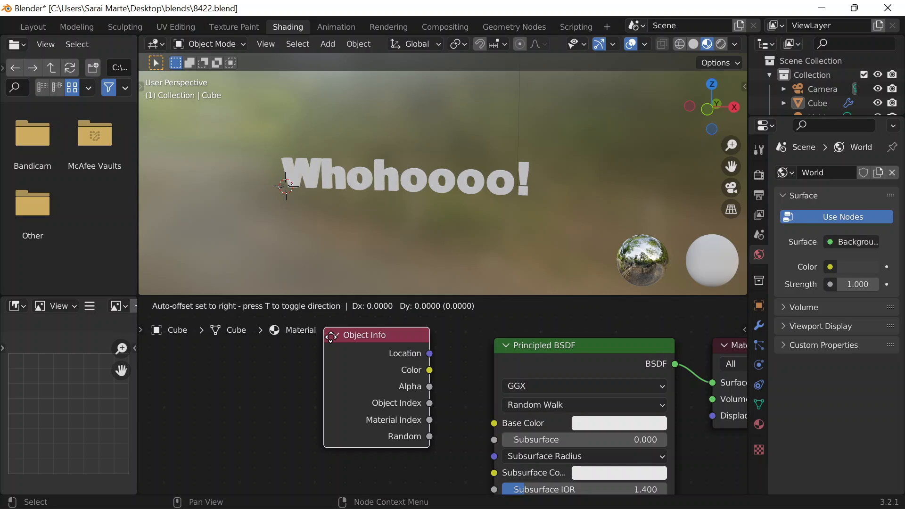
left_click(136, 362)
left_click_drag(187, 391, 227, 367)
Step: Add a ColorRamp node and wire Object Info's Random output into its Fac and its Color output into Base Color
key("shift+a")
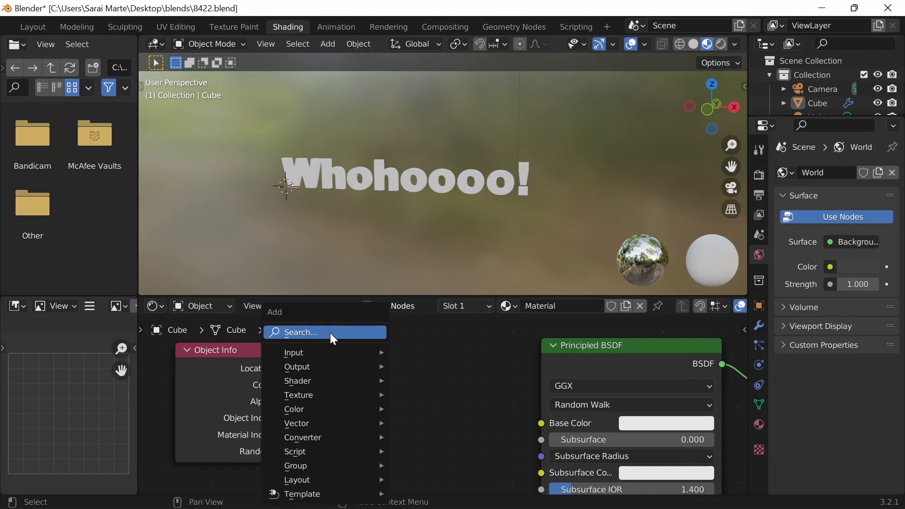
left_click(327, 332)
type("coo")
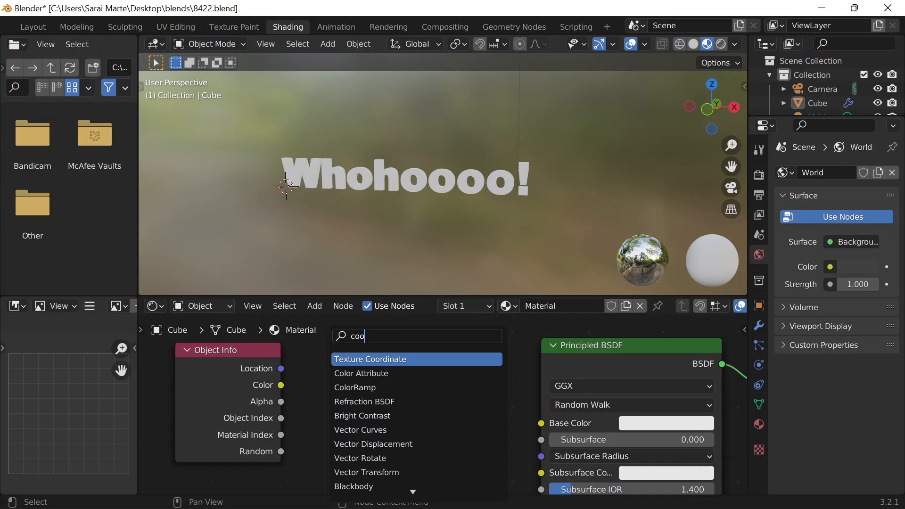
key("BackSpace")
type("l")
key("Return")
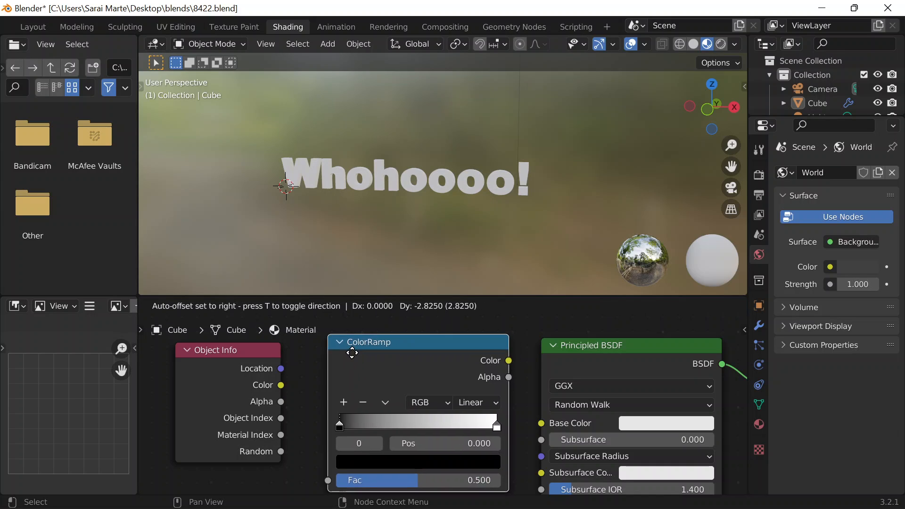
left_click(358, 351)
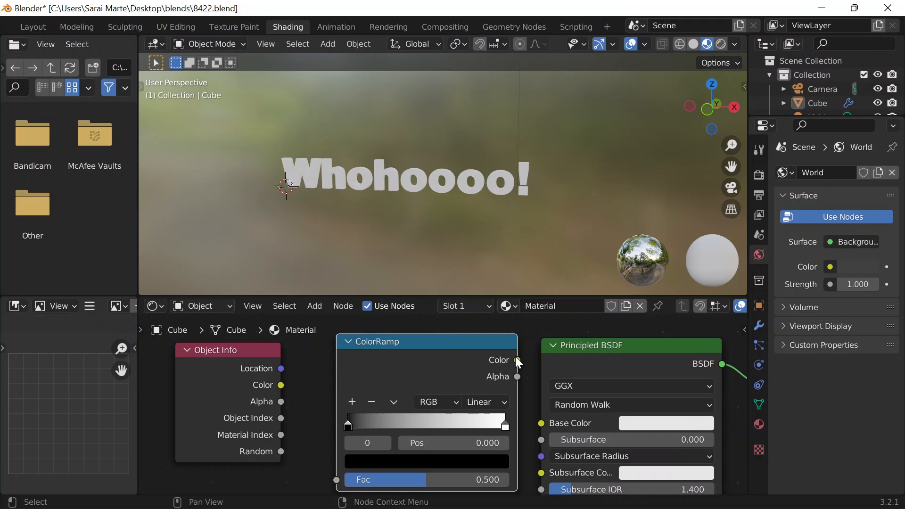
left_click_drag(517, 360, 543, 424)
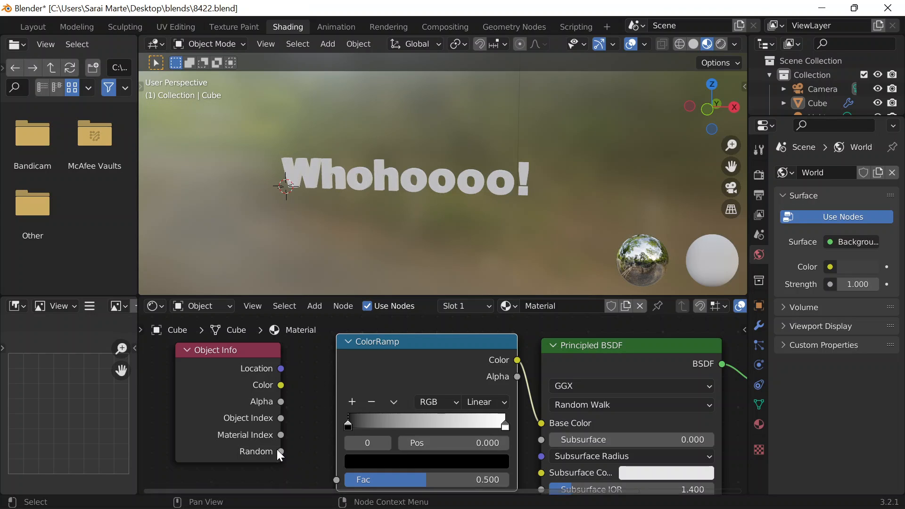
left_click_drag(280, 451, 338, 481)
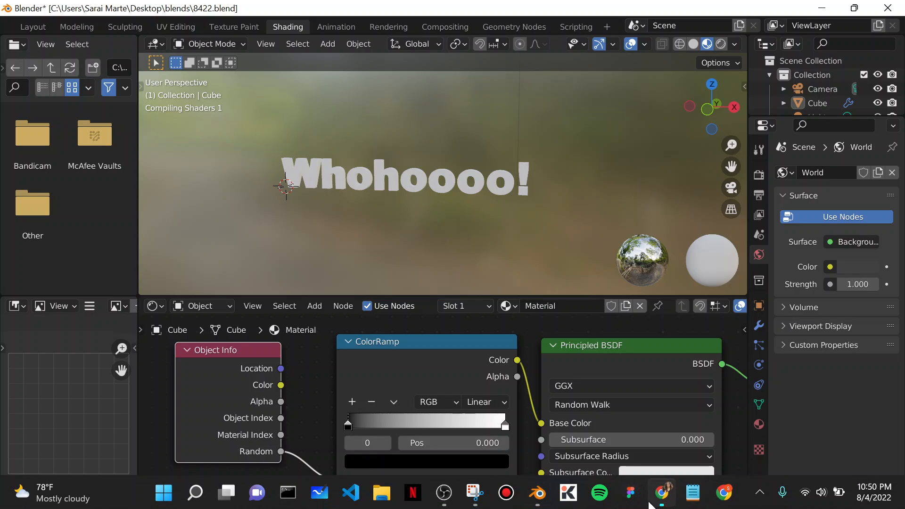
Step: Copy Baby Blue from the Coolors palette and set the ColorRamp's first stop to hex 70D6FF
left_click(661, 495)
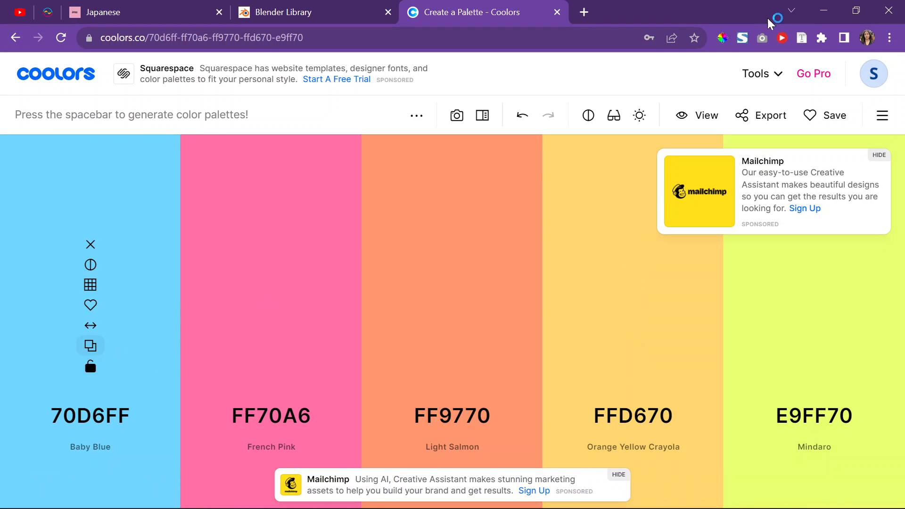
left_click(824, 11)
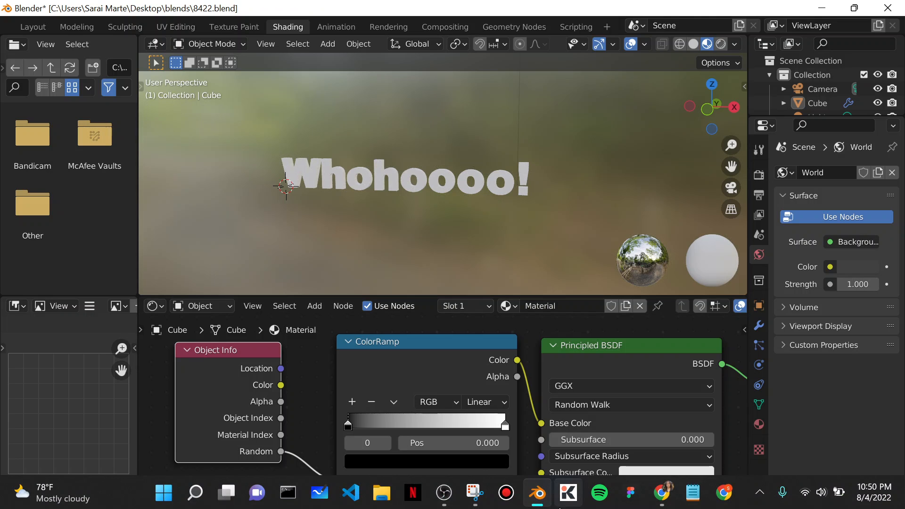
left_click(374, 458)
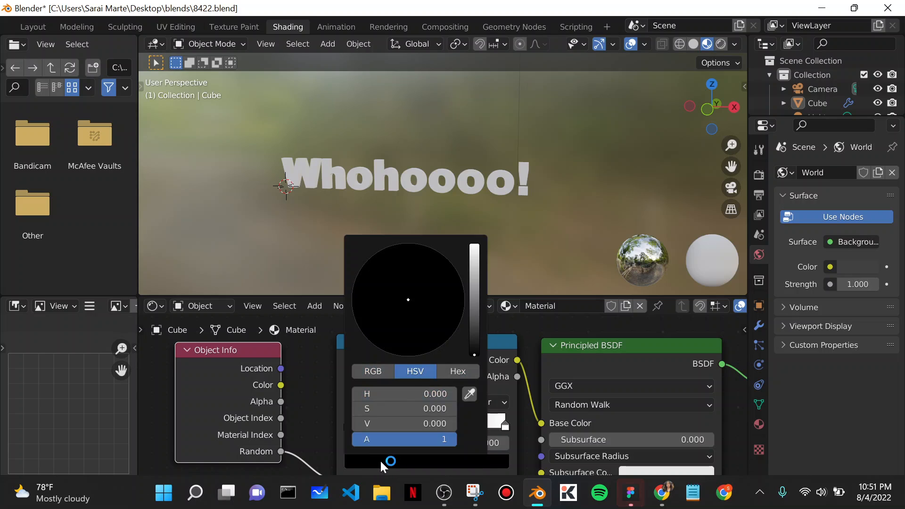
left_click(460, 370)
left_click(405, 394)
type("1BD6FF")
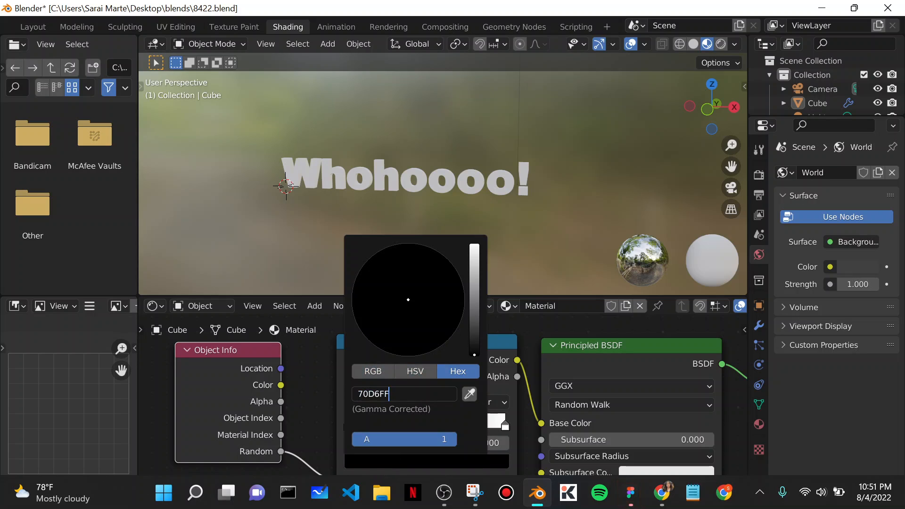
key("Return")
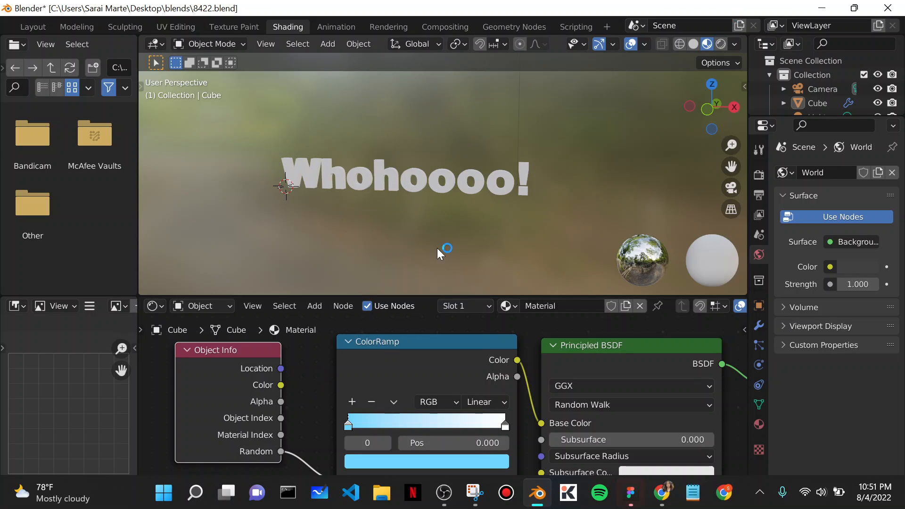
Step: Check the text up close, and set the ColorRamp's interpolation to Constant
scroll(318, 392, "up", 1)
middle_click_drag(276, 392, 273, 346)
scroll(385, 161, "up", 8)
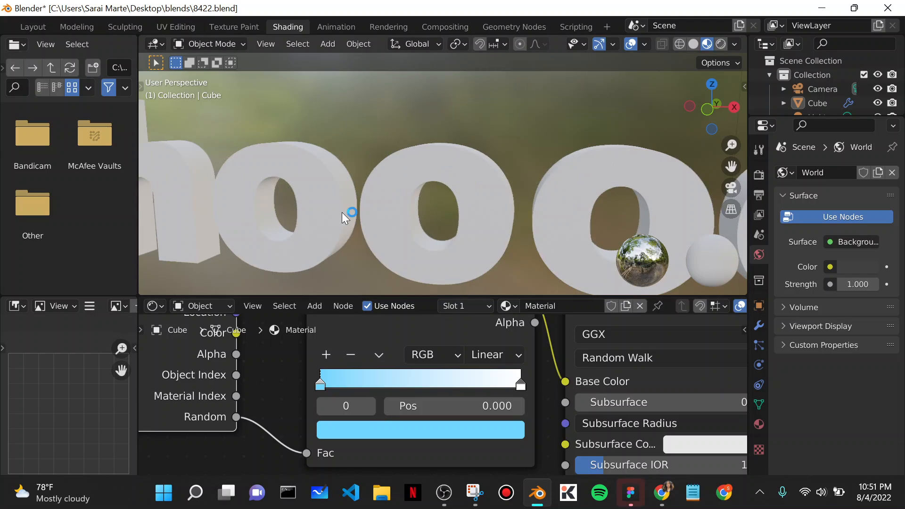
scroll(342, 212, "down", 5)
middle_click_drag(377, 233, 396, 228)
scroll(394, 229, "down", 1)
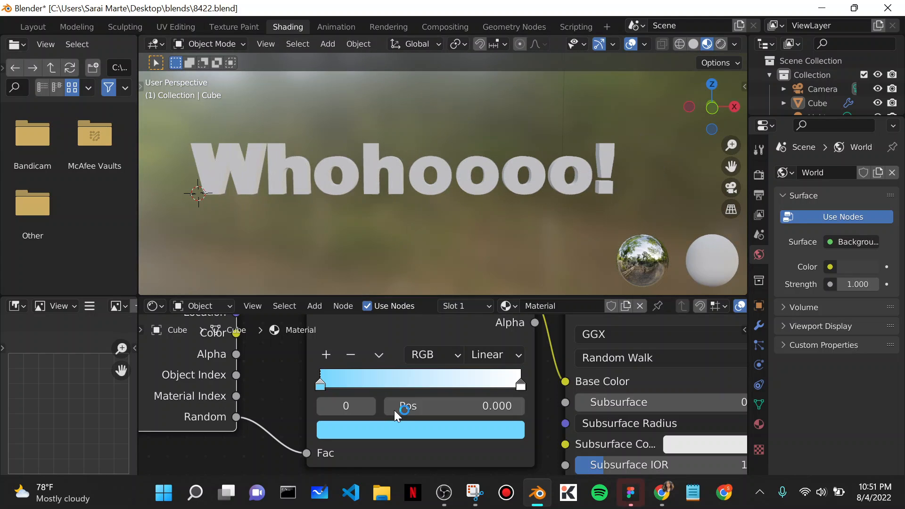
left_click(482, 355)
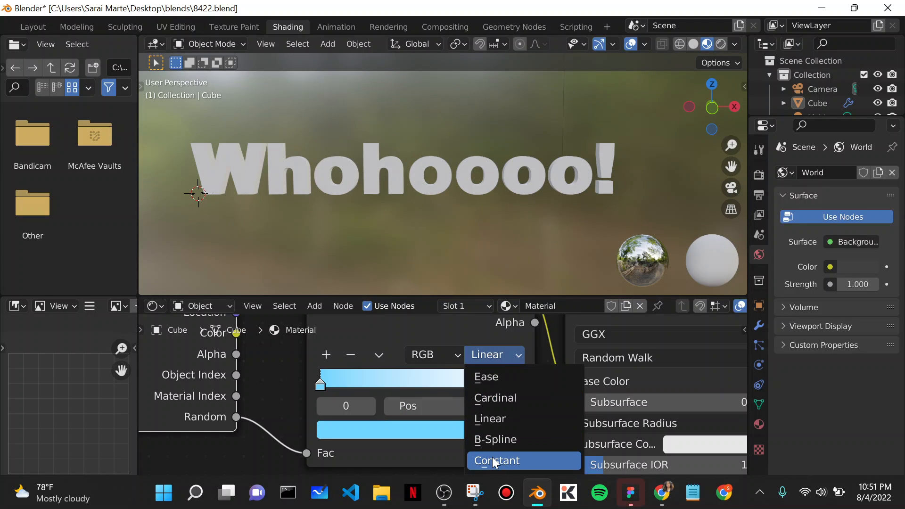
left_click(491, 418)
left_click_drag(323, 369, 342, 382)
left_click(501, 459)
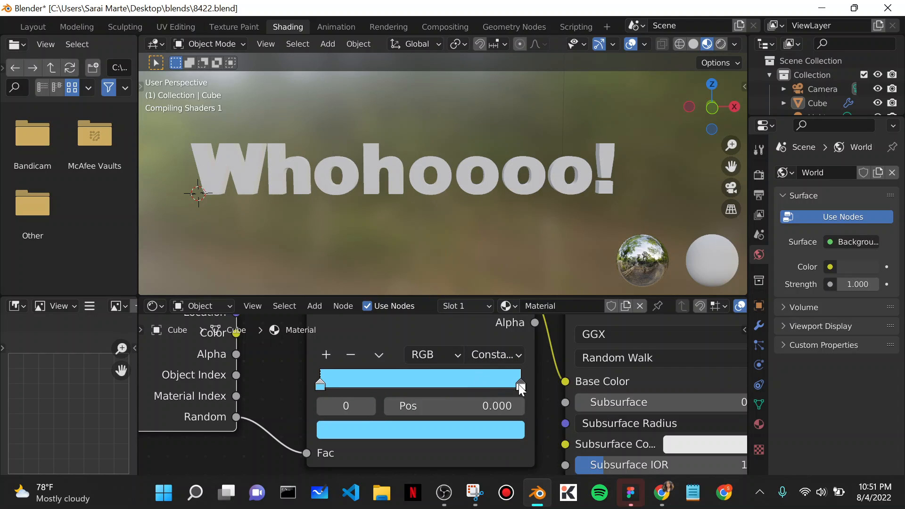
Step: Copy French Pink from the Coolors palette, and set the ColorRamp's second stop to about position 0.536 with hex FF70A6
left_click(629, 493)
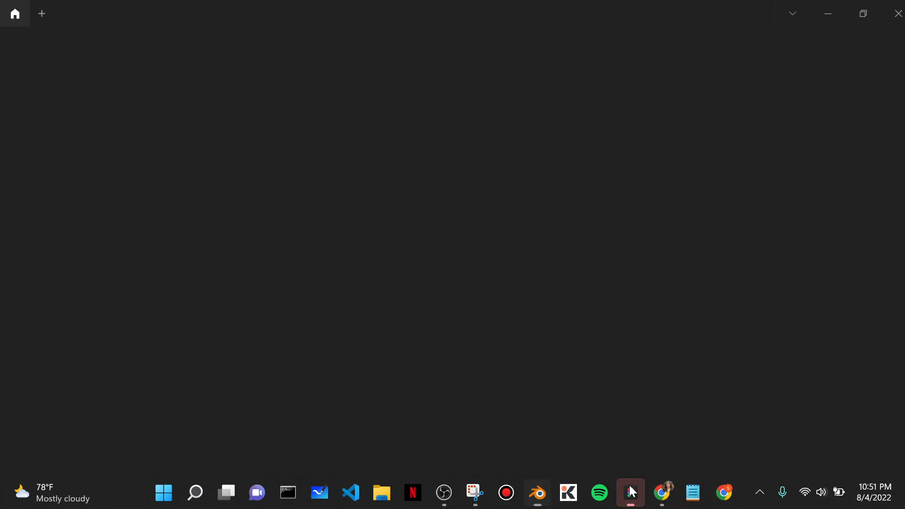
left_click(893, 13)
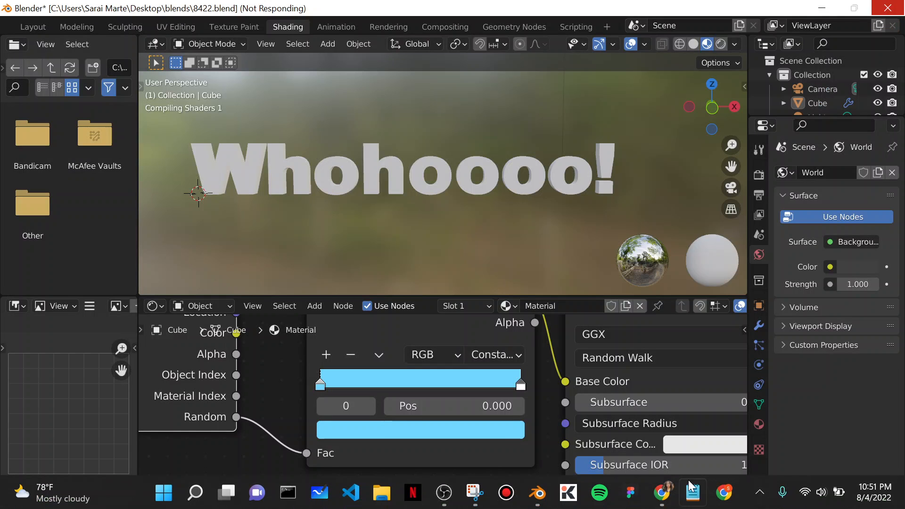
left_click(671, 491)
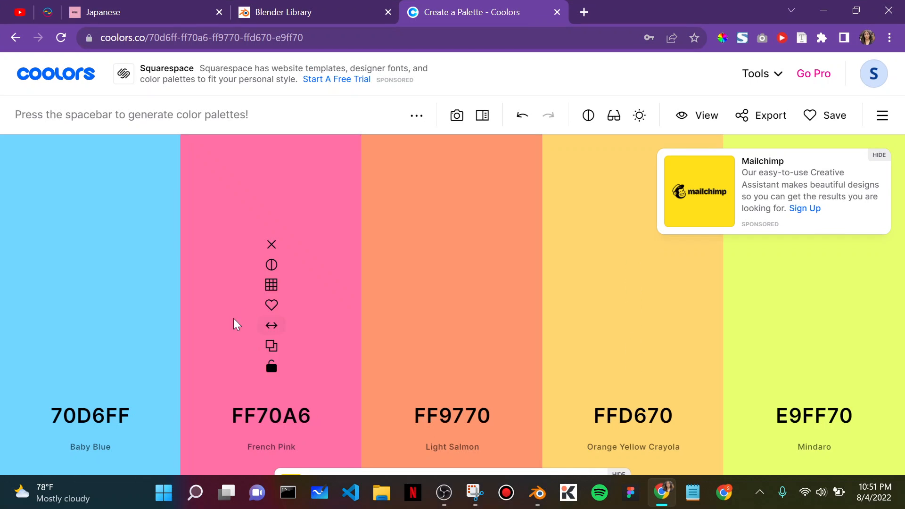
left_click(820, 6)
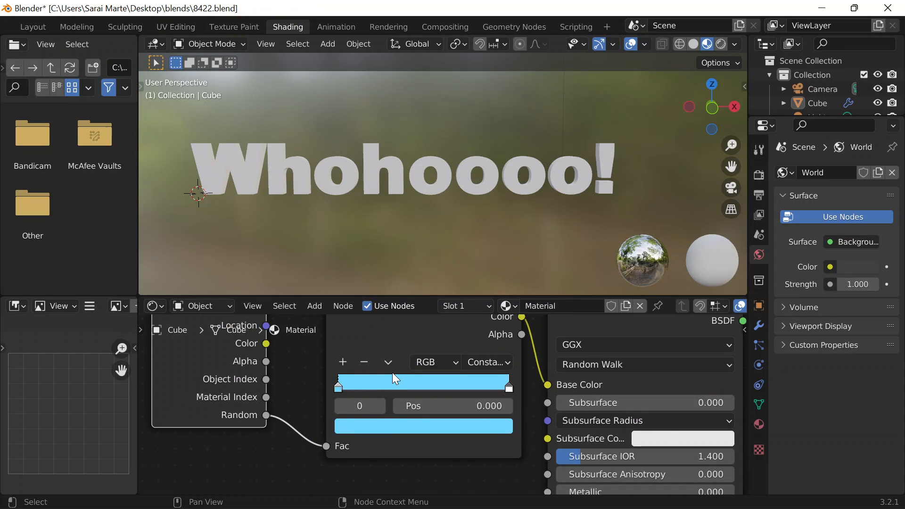
scroll(395, 379, "down", 1)
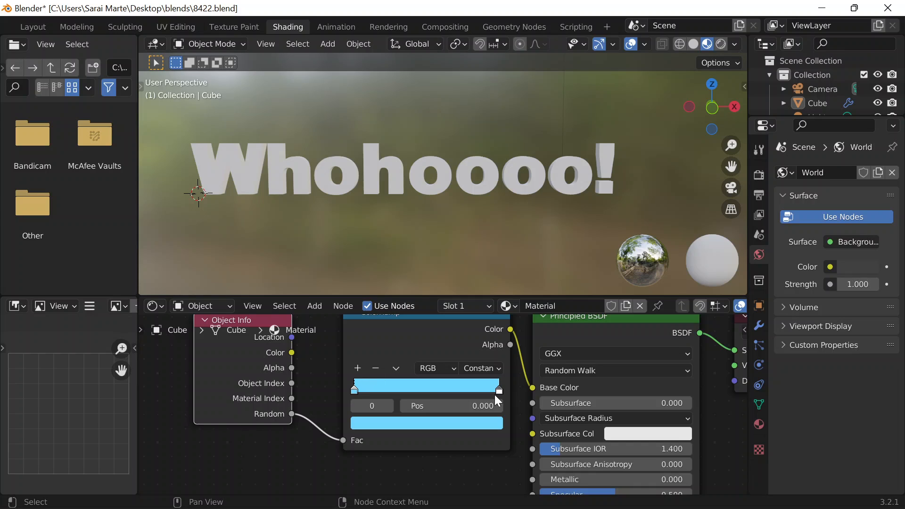
left_click_drag(495, 395, 432, 394)
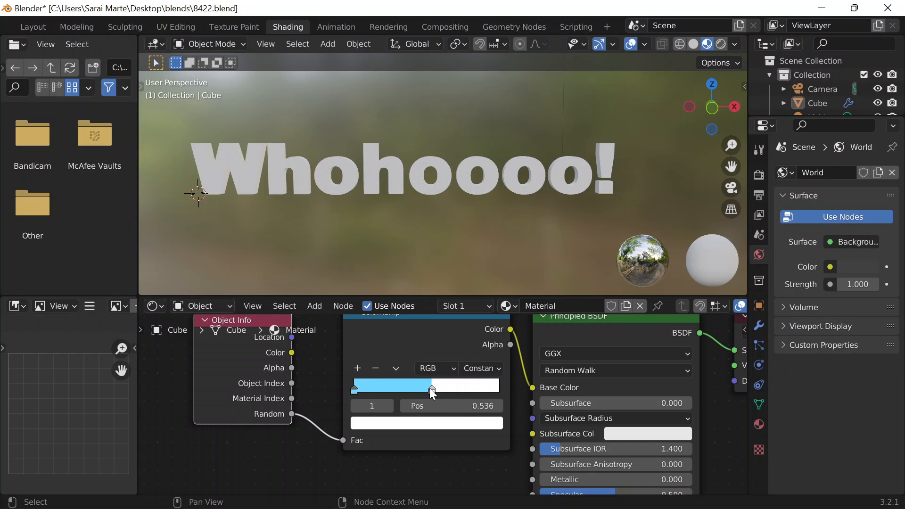
left_click(434, 421)
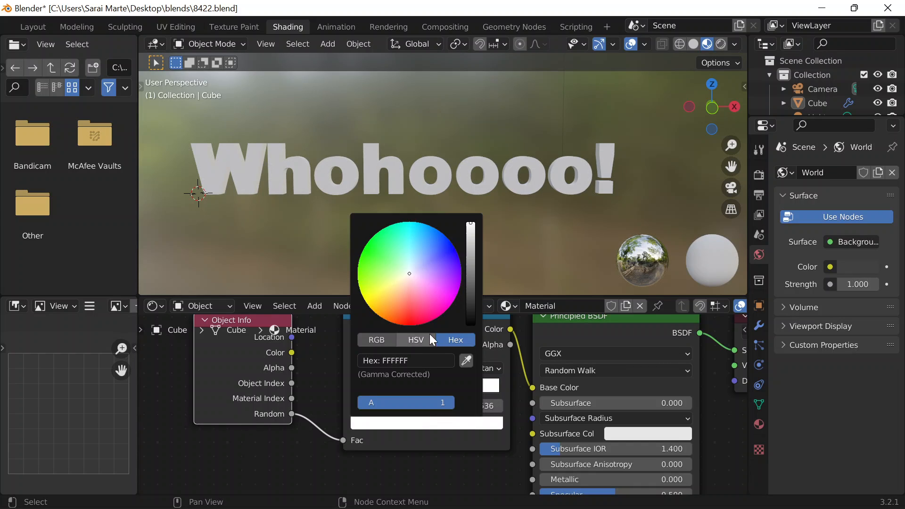
left_click(377, 360)
type("FF70A6")
left_click(340, 386)
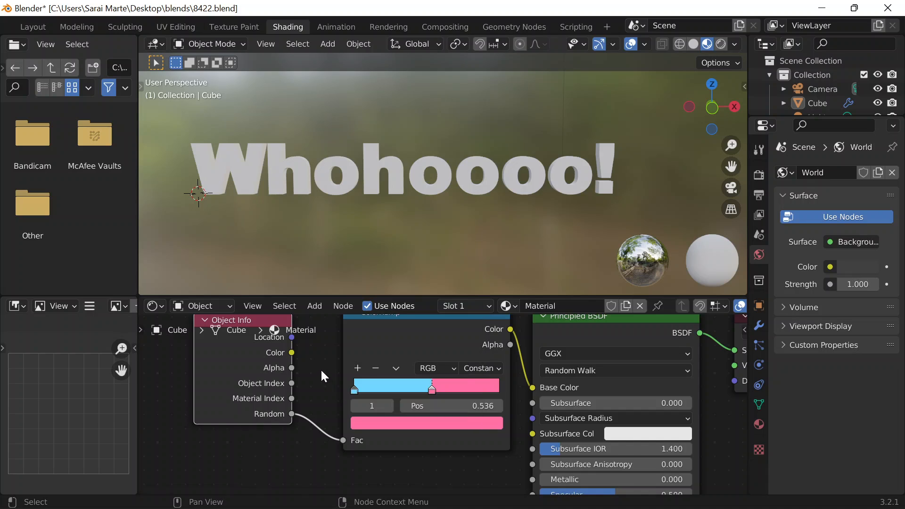
Step: Copy Light Salmon from the Coolors palette, and add a ColorRamp stop between blue and pink with hex FF9770
mouse_move(500, 493)
left_click(662, 503)
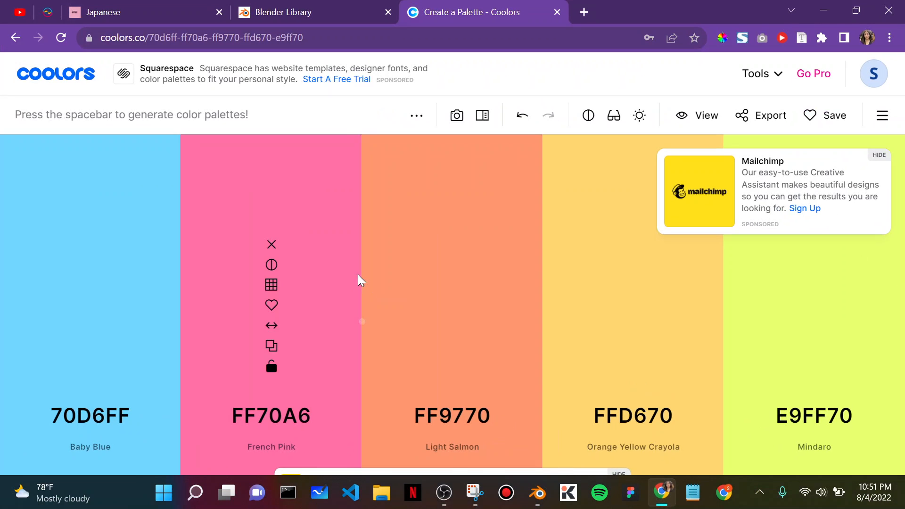
left_click(452, 345)
left_click(824, 10)
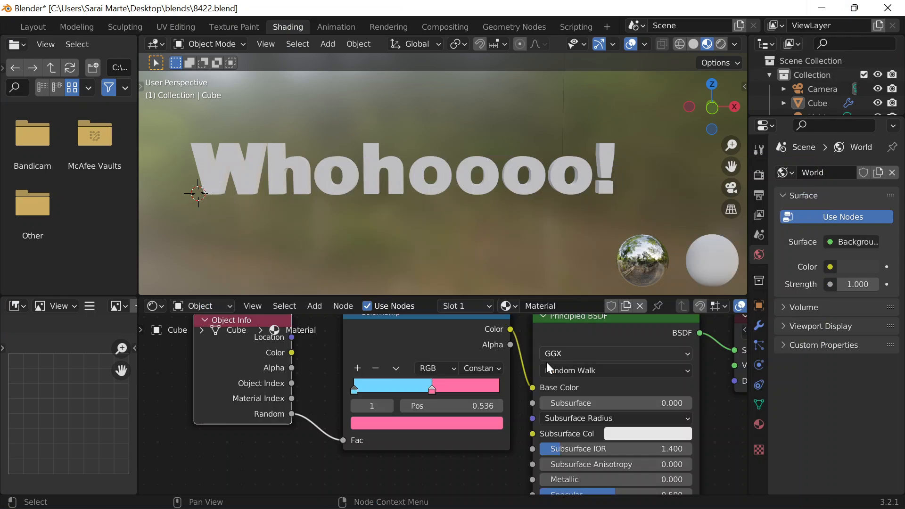
left_click(357, 367)
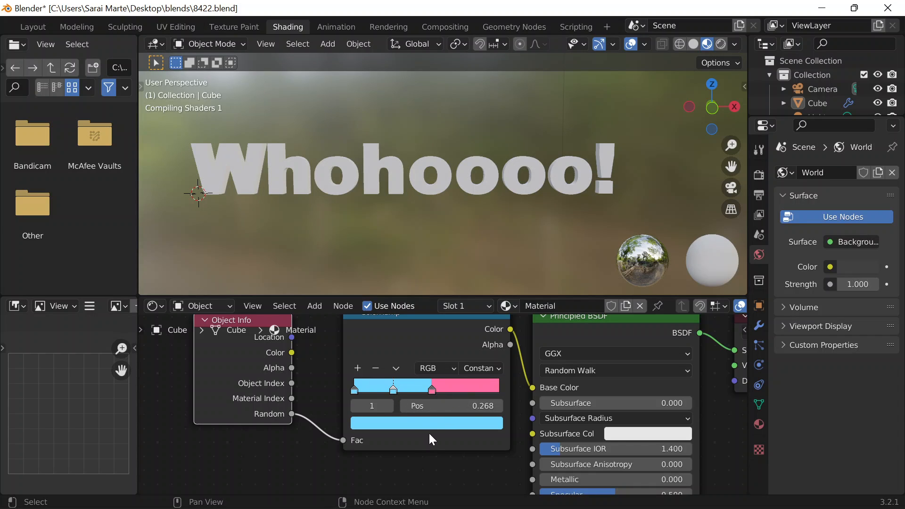
left_click(421, 407)
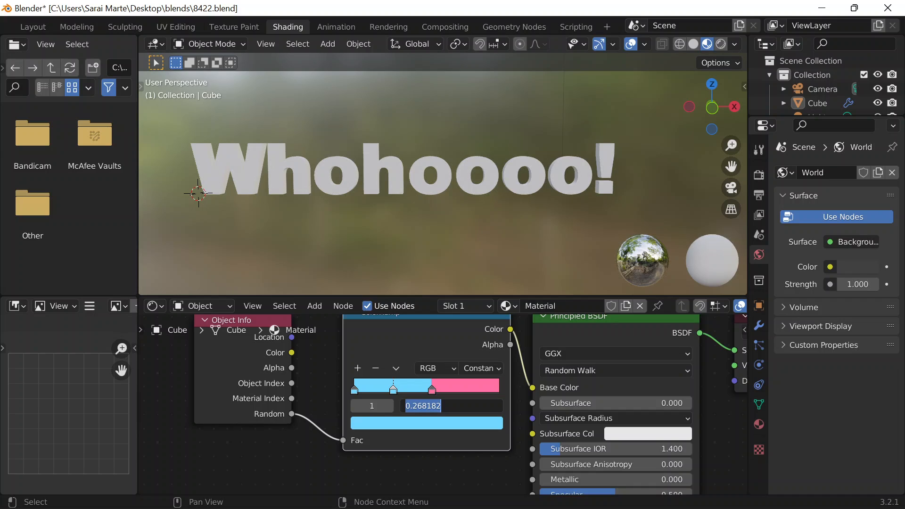
key("Escape")
left_click(408, 433)
left_click(445, 362)
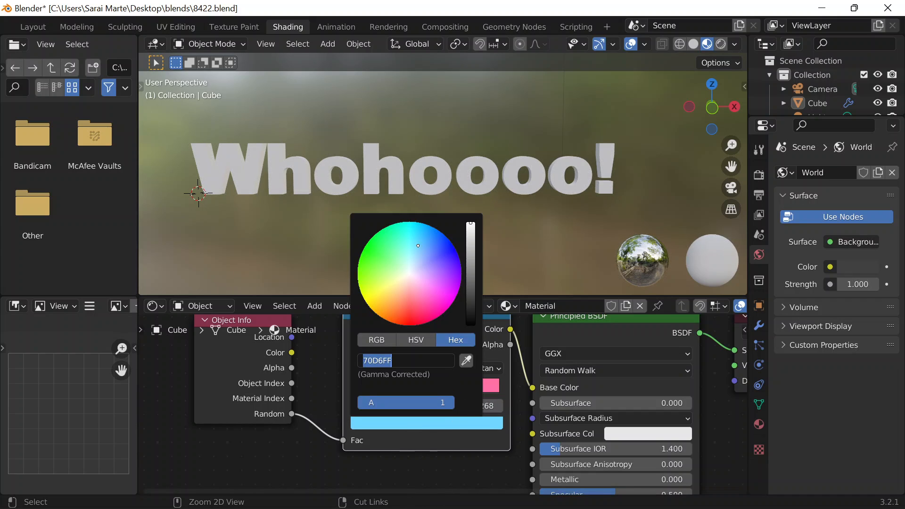
key("ctrl+v")
key("Return")
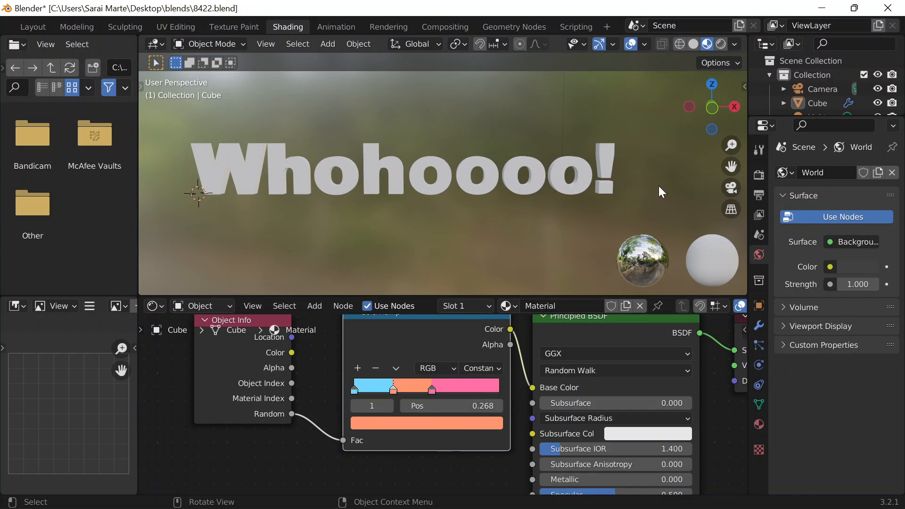
Step: Assign the material "Material" in the geometry nodes' Set Material node, and return to the Shading workspace
left_click(524, 25)
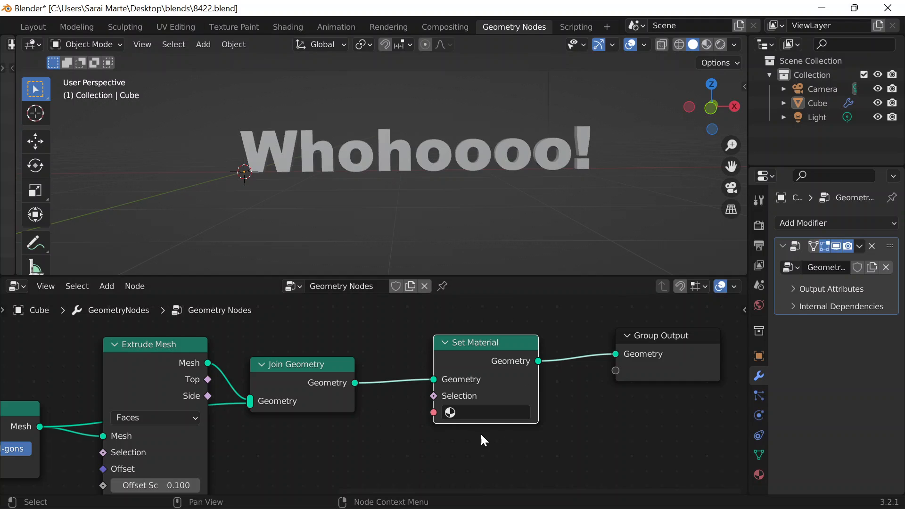
left_click(480, 412)
left_click(479, 256)
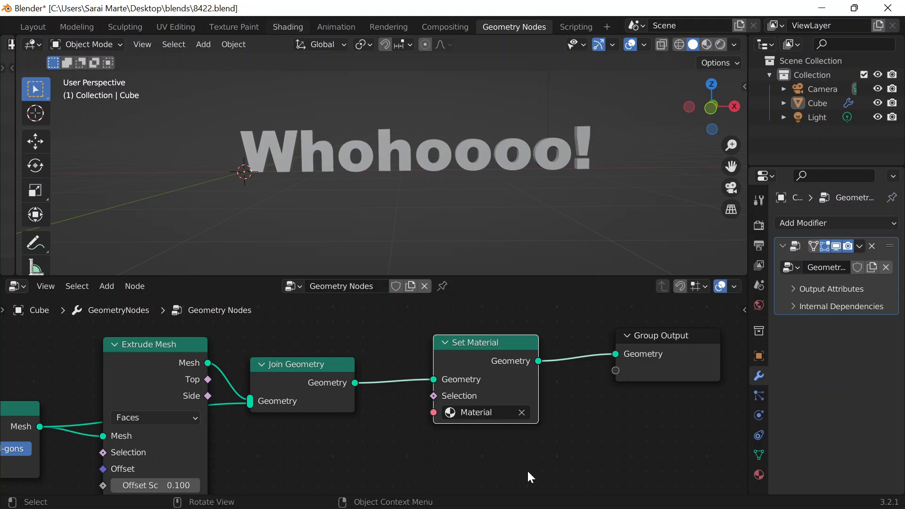
left_click(288, 27)
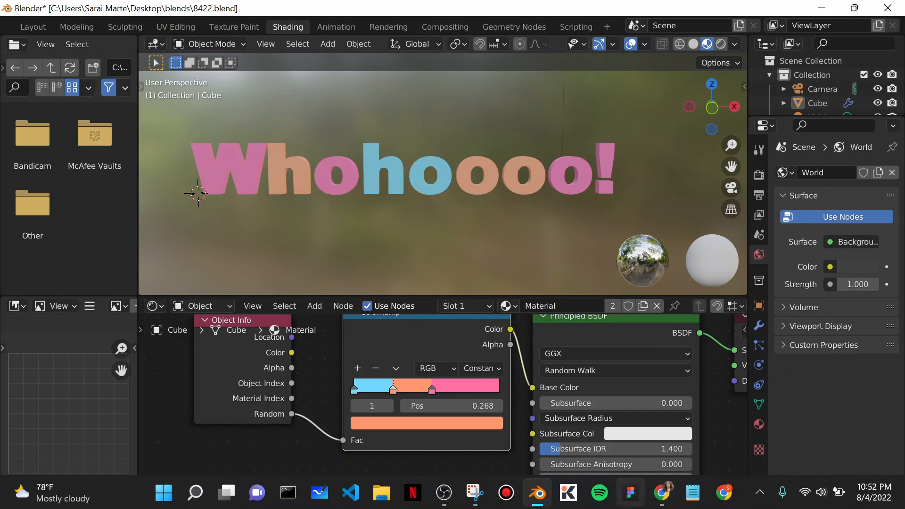
Step: Copy Orange Yellow Crayola from Coolors, and add a ColorRamp stop with hex FFD670 after pink at about position 0.740
left_click(662, 498)
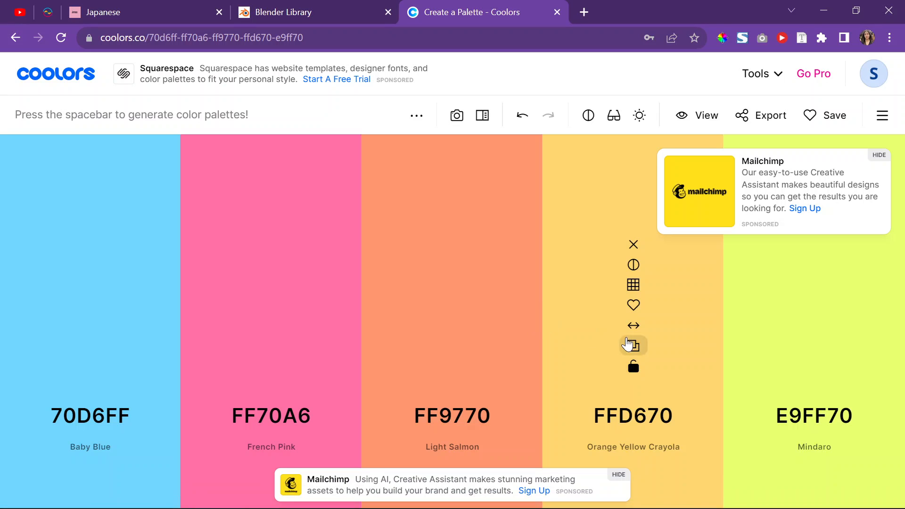
left_click(824, 11)
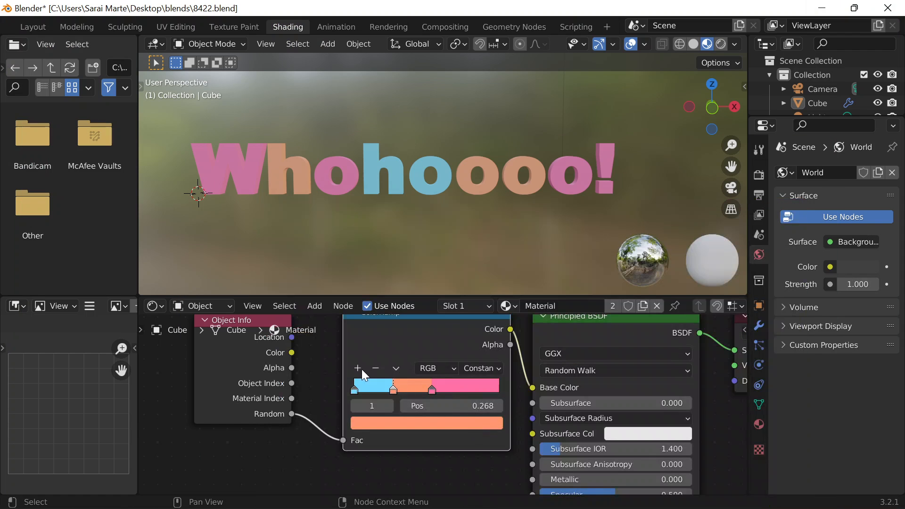
left_click(358, 369)
left_click_drag(375, 392, 468, 392)
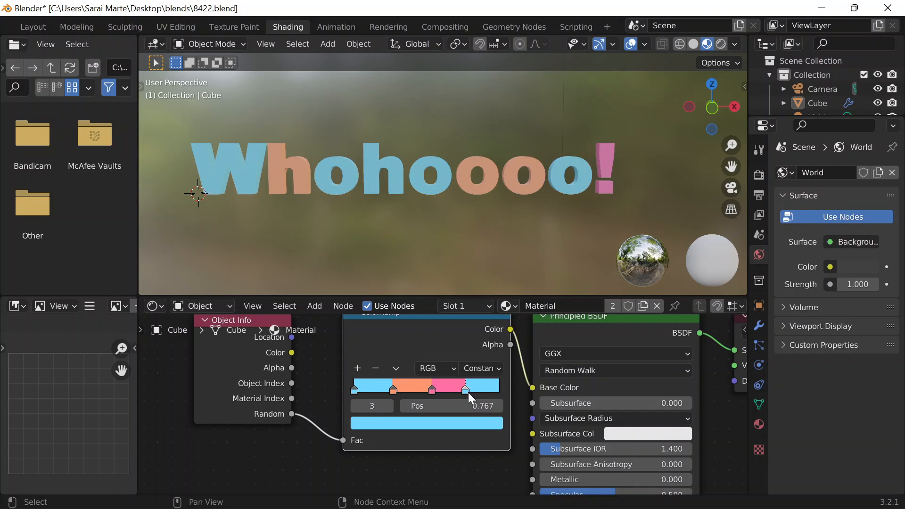
left_click(436, 422)
left_click(408, 361)
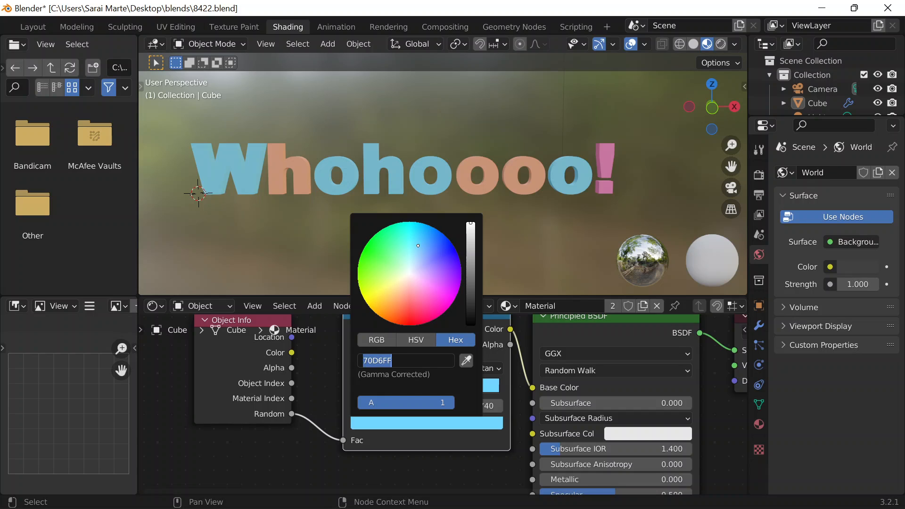
key("ctrl+v")
key("Return")
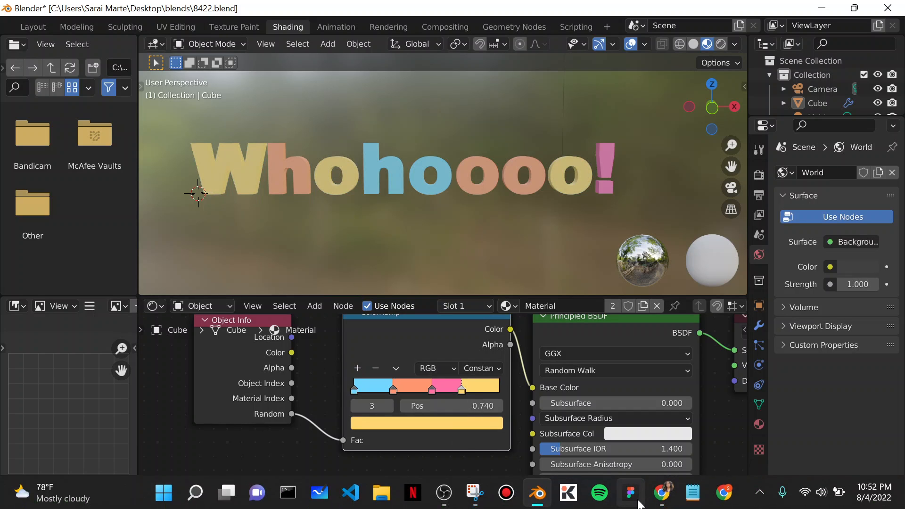
Step: Copy Mindaro from Coolors, and add a ColorRamp stop with hex E9FF70 between blue and salmon at about position 0.138
left_click(662, 492)
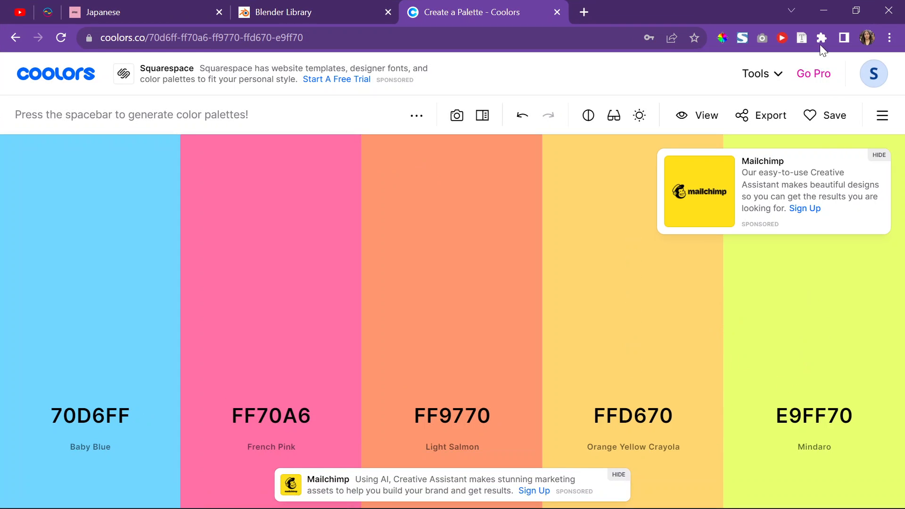
left_click(823, 11)
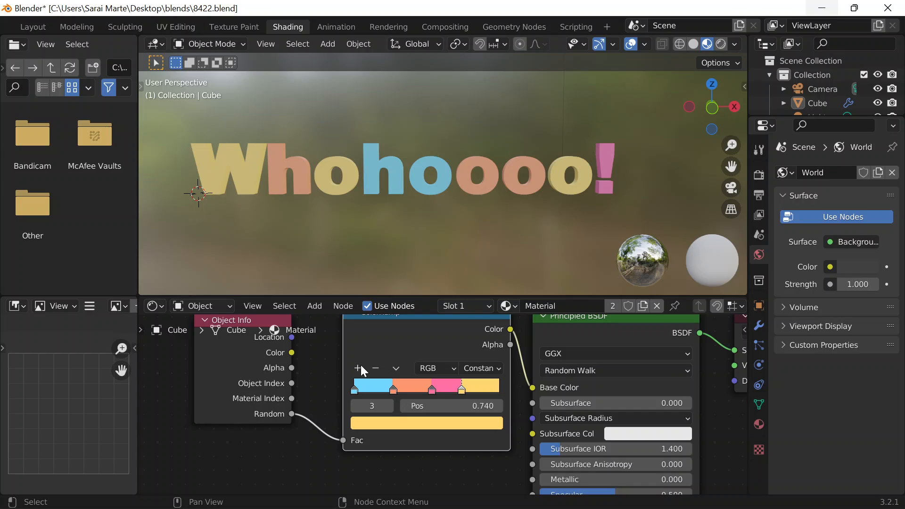
left_click(360, 368)
left_click_drag(412, 388, 366, 391)
left_click(385, 420)
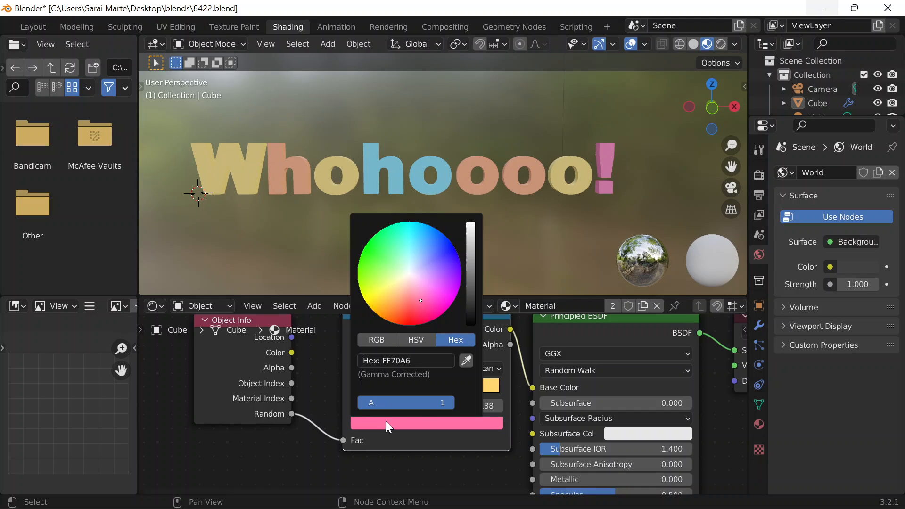
left_click(420, 358)
key("ctrl+v")
key("Return")
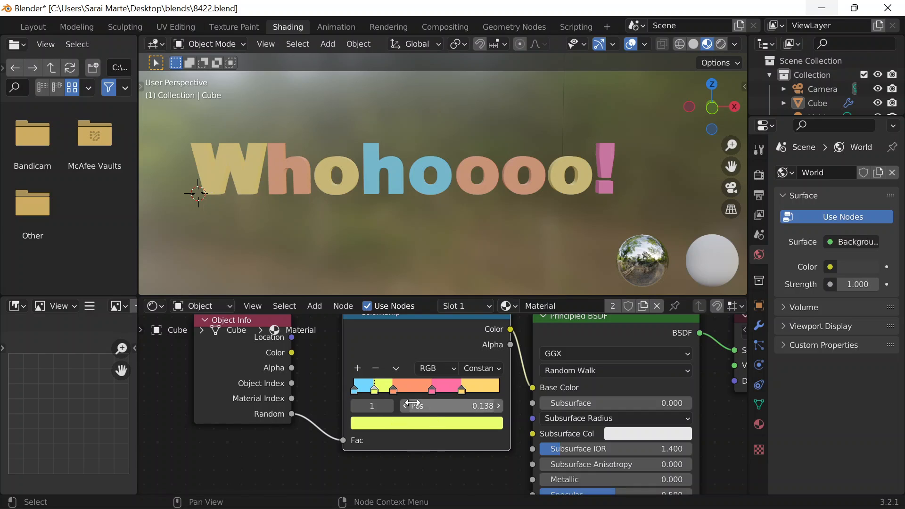
Step: Rearrange the ColorRamp stops to vary the letter colours, with the salmon stop last at about 0.888, and save the file
mouse_move(393, 389)
left_mouse_down()
mouse_move(414, 389)
mouse_move(391, 388)
left_mouse_up()
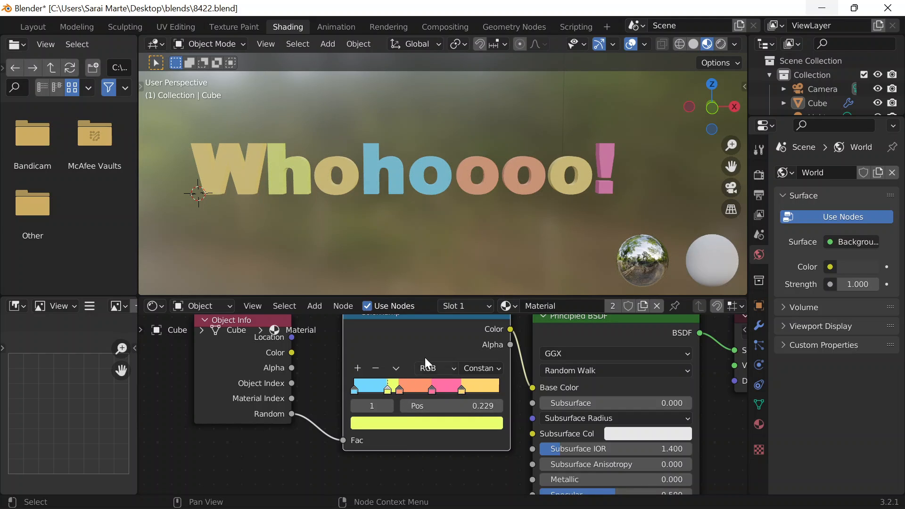
scroll(415, 352, "down", 2)
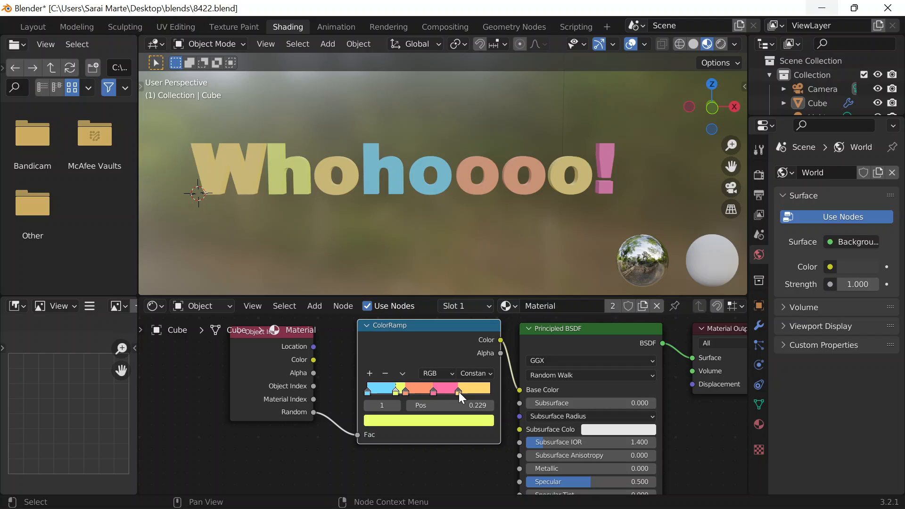
left_click_drag(459, 392, 481, 389)
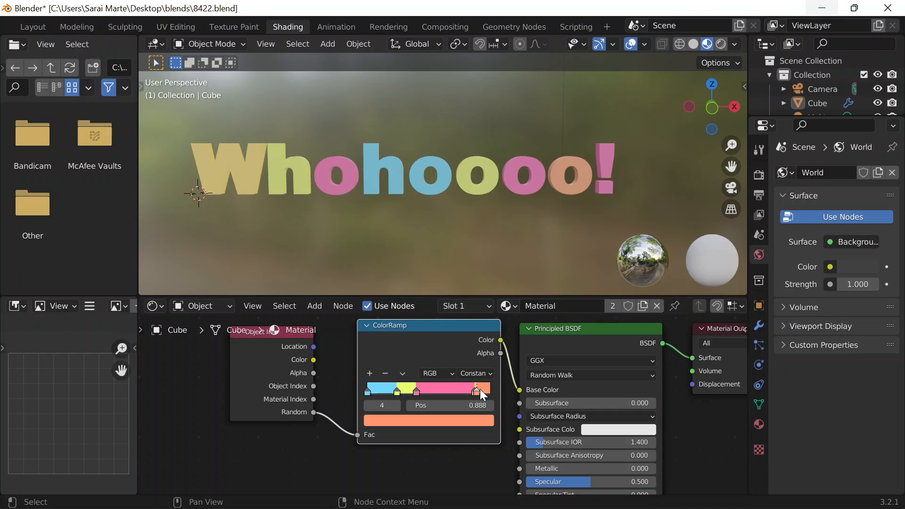
scroll(486, 152, "down", 2)
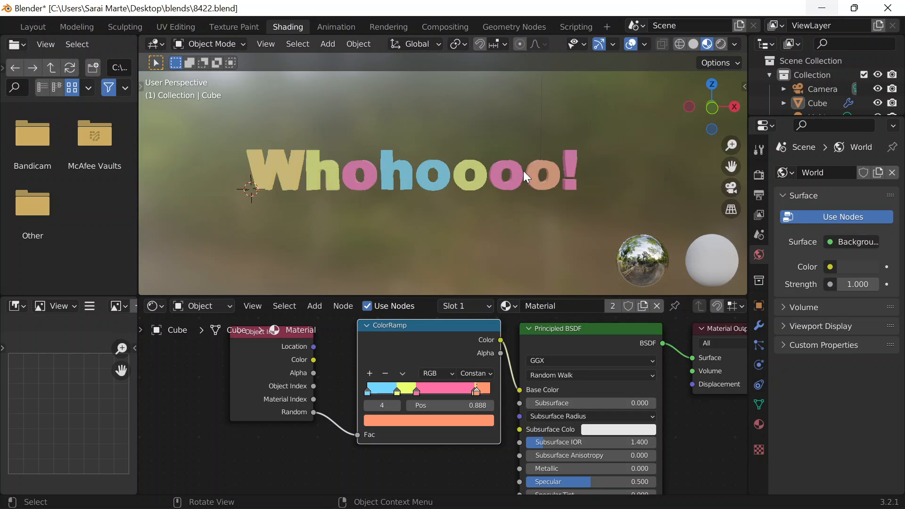
scroll(373, 126, "up", 1)
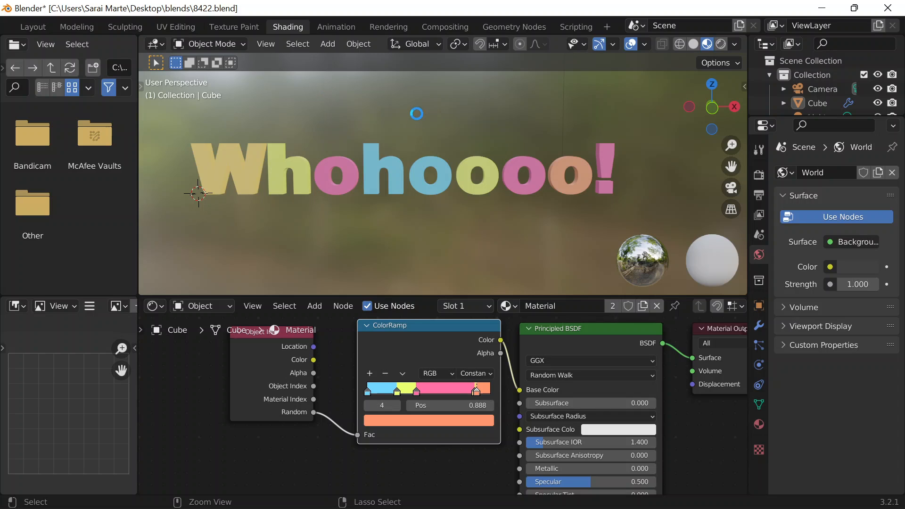
key("ctrl+s")
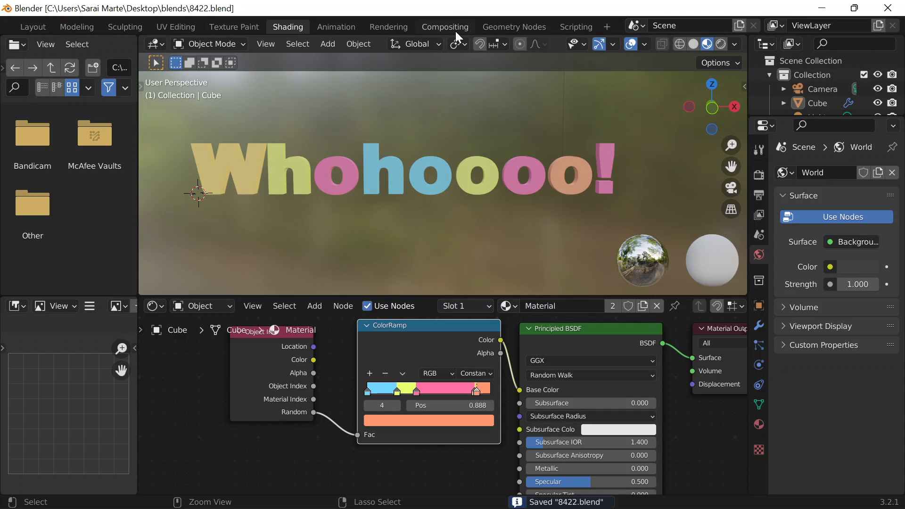
Step: Open the Geometry Nodes workspace and examine the text's node tree around the Fill Curve and Extrude Mesh nodes
left_click(521, 26)
scroll(302, 354, "down", 4)
middle_click_drag(341, 348, 564, 302)
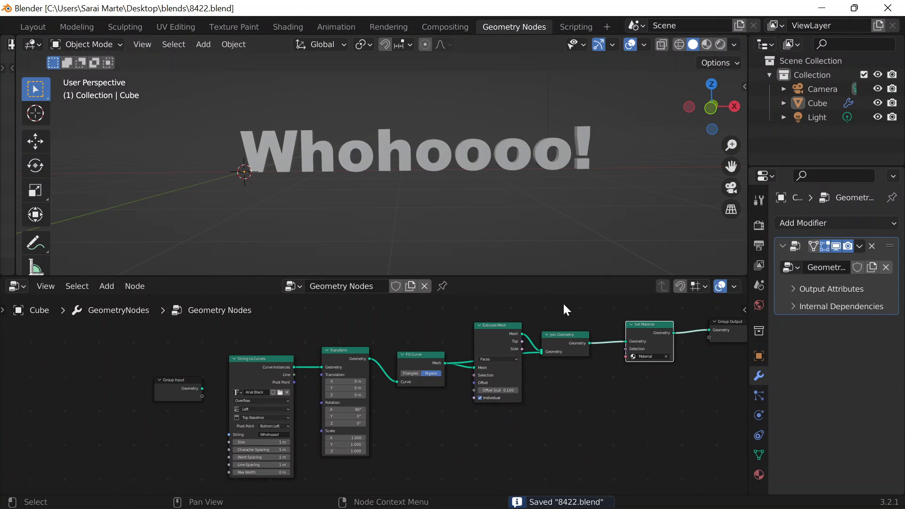
scroll(374, 394, "up", 10)
middle_click_drag(555, 418, 388, 408)
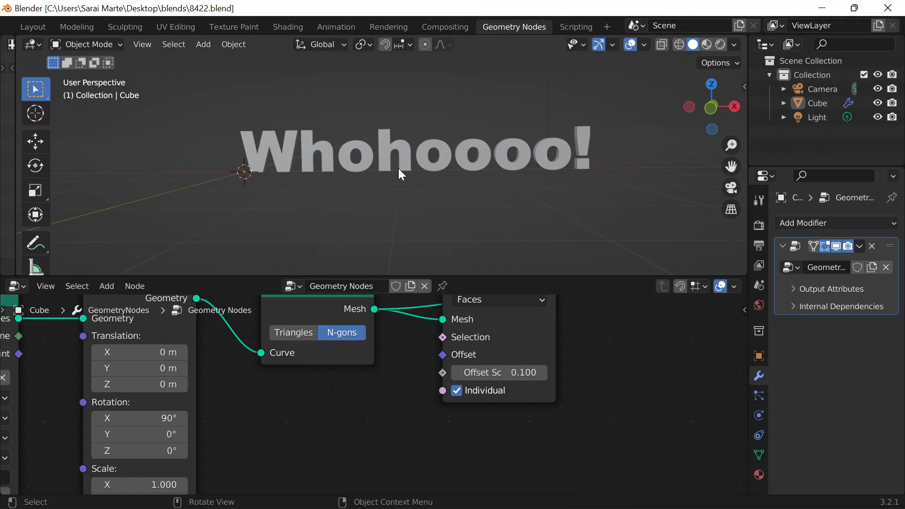
scroll(400, 179, "down", 2)
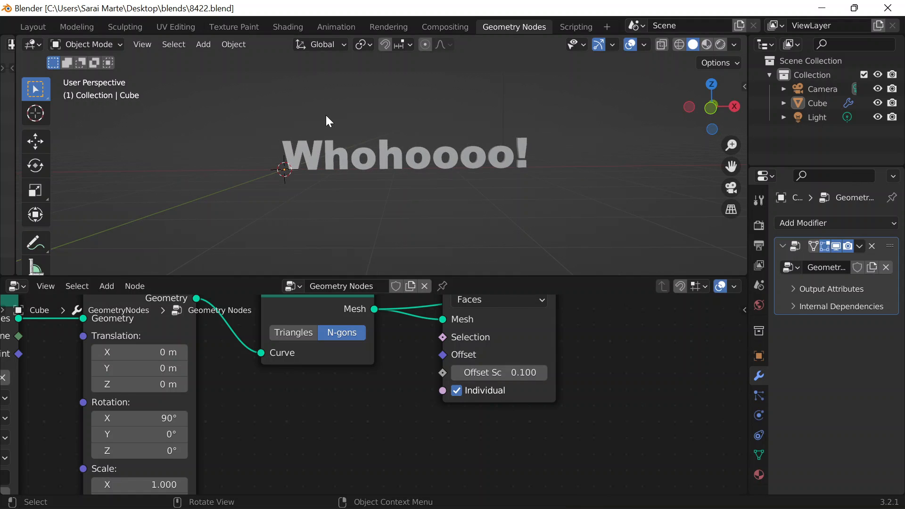
Step: Add an empty at the origin and set its display type to Single Arrow
key("shift+a")
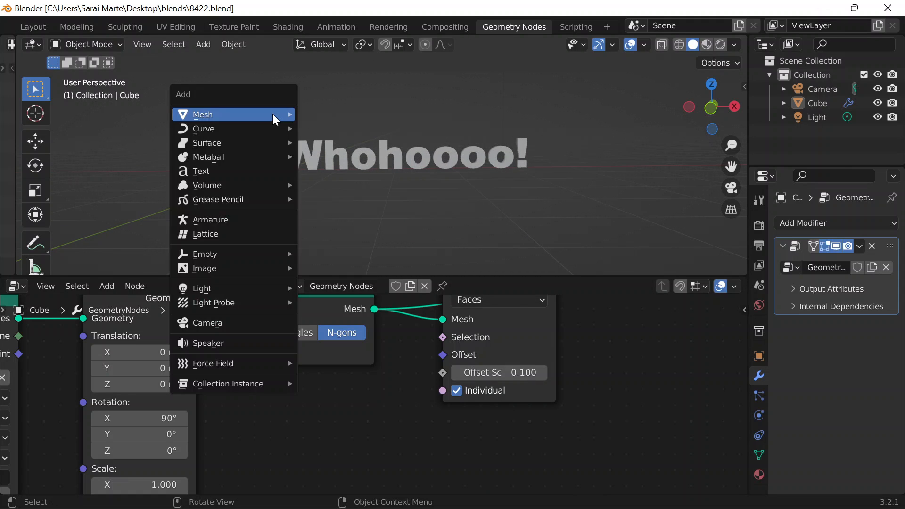
mouse_move(239, 254)
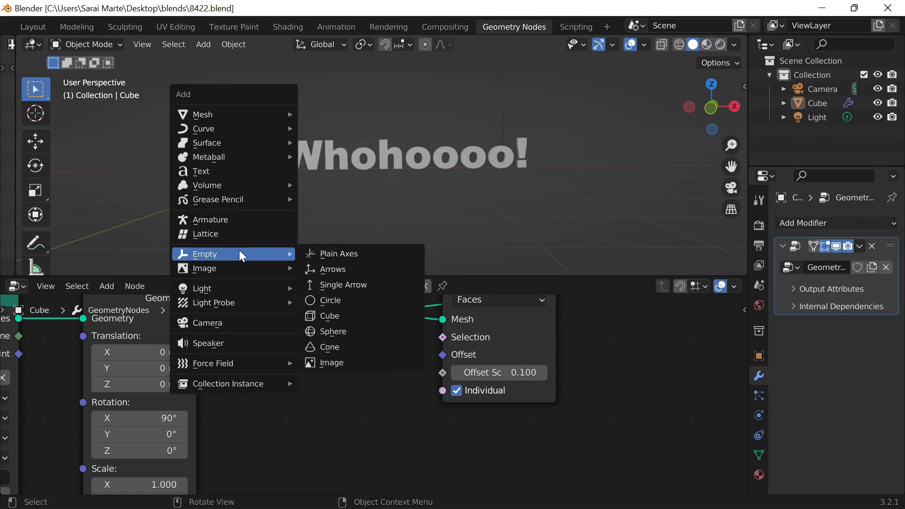
left_click(380, 336)
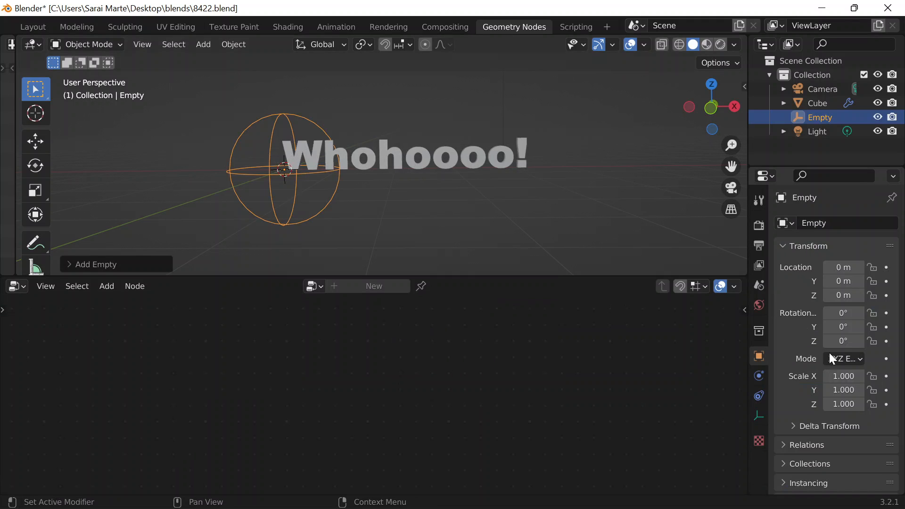
left_click(758, 420)
left_click(851, 242)
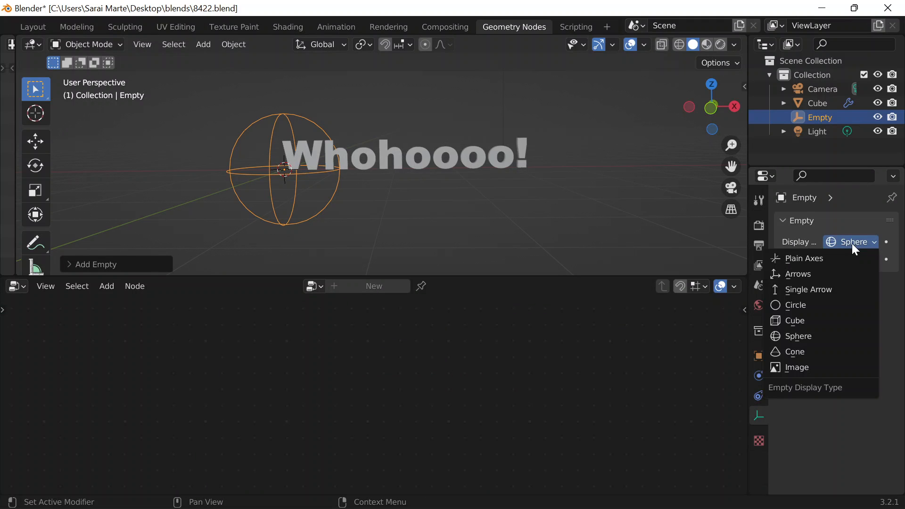
left_click(808, 290)
Step: Insert a Translate Instances node between Set Material and Group Output in the text's node tree
left_click(331, 162)
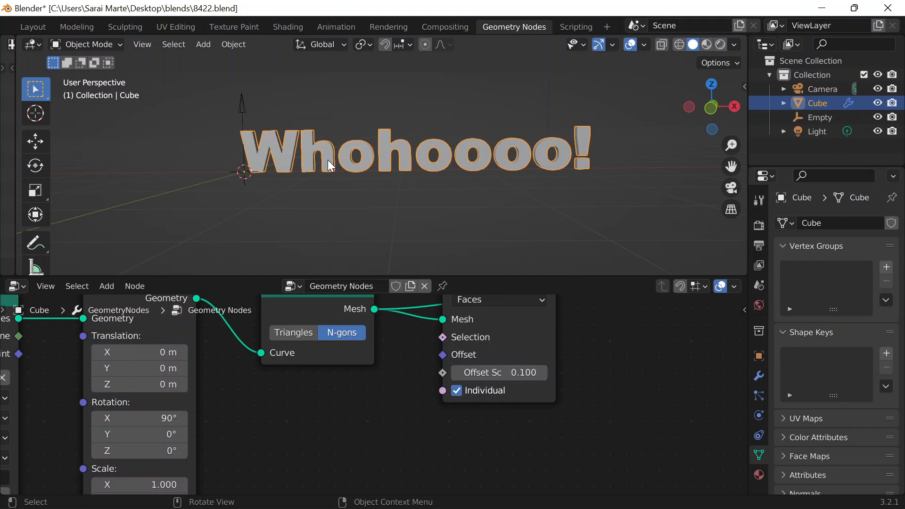
scroll(383, 403, "down", 6)
middle_click_drag(392, 387, 211, 273)
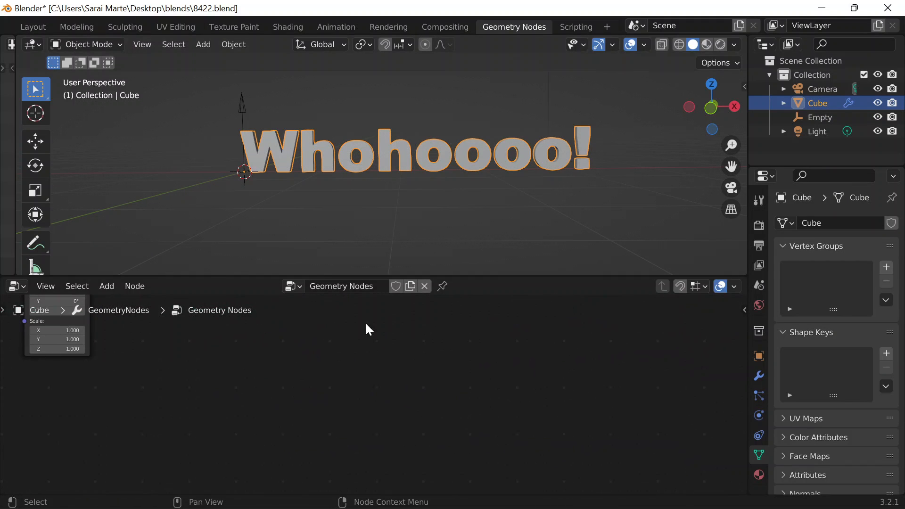
middle_click_drag(498, 337, 370, 486)
key("shift+a")
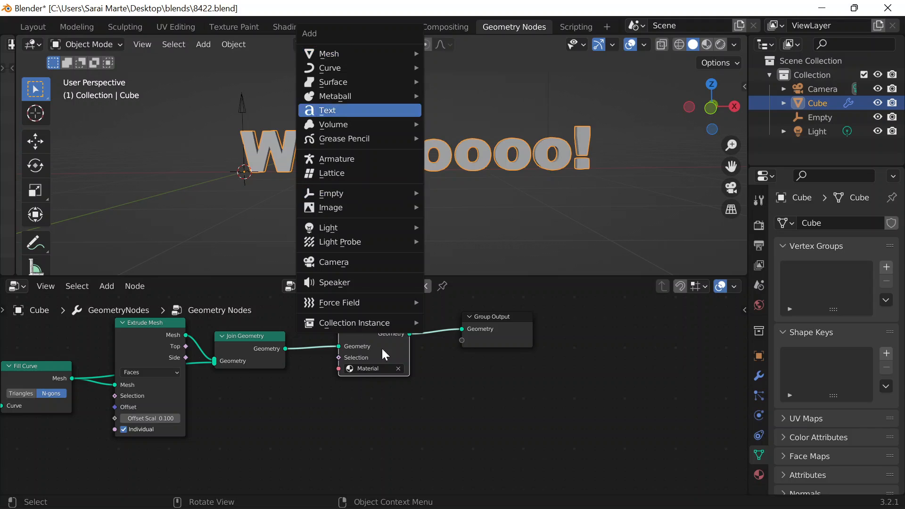
left_click(492, 404)
key("shift+a")
left_click(445, 176)
type("ra")
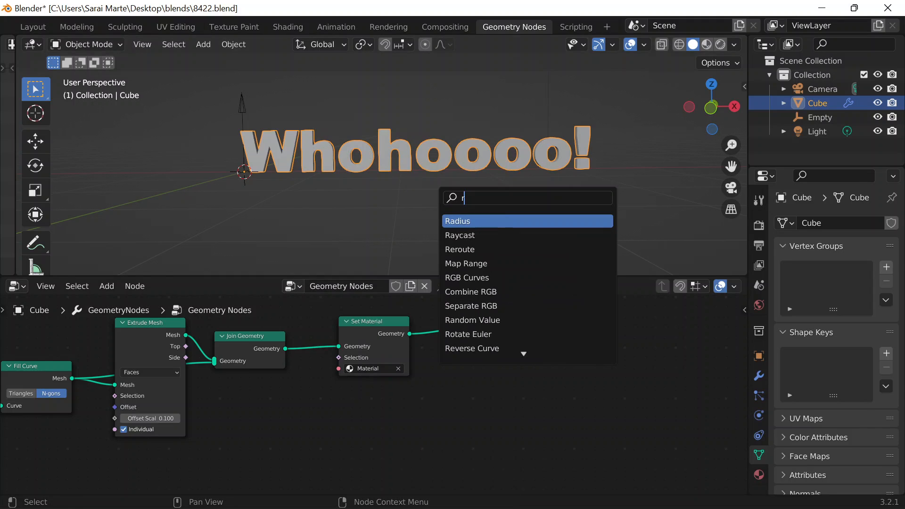
key("BackSpace")
key("BackSpace")
type("translat")
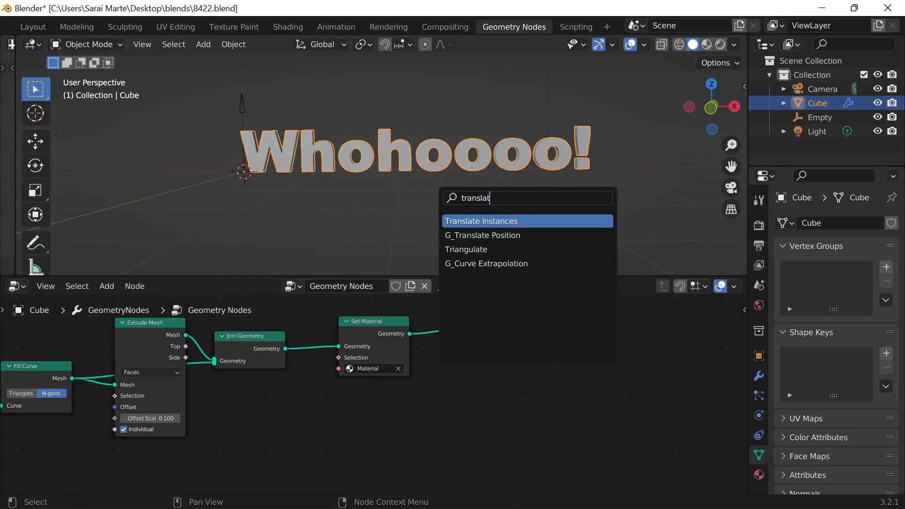
key("Return")
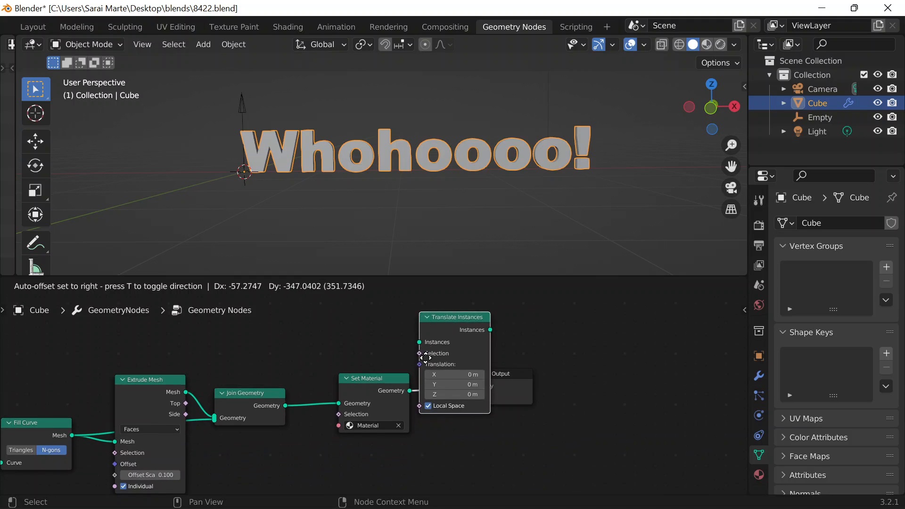
left_click(428, 371)
scroll(525, 389, "up", 11)
middle_click_drag(506, 343, 258, 311)
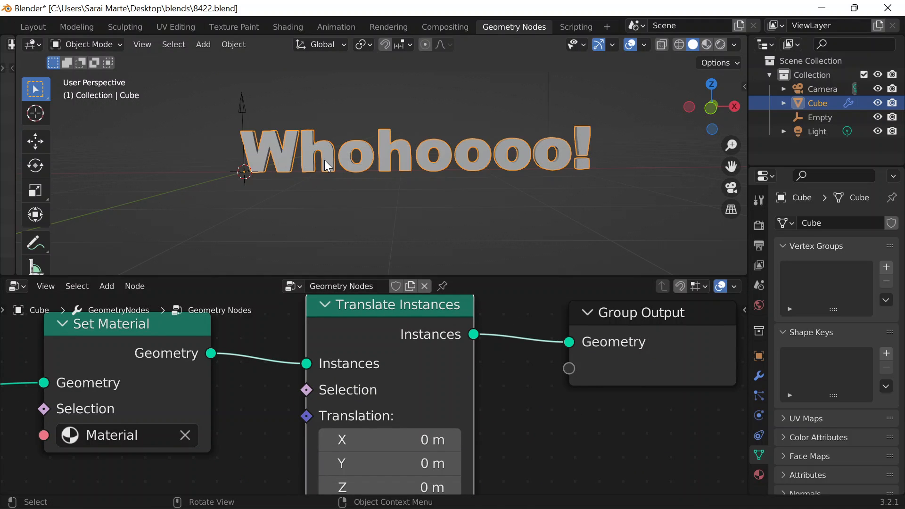
Step: Try offsetting the text by X 0.2 m, Y -0.8 m and Z -1.3 m in Translate Instances, and undo the Y and Z changes
scroll(324, 160, "down", 2)
left_click_drag(389, 439, 364, 485)
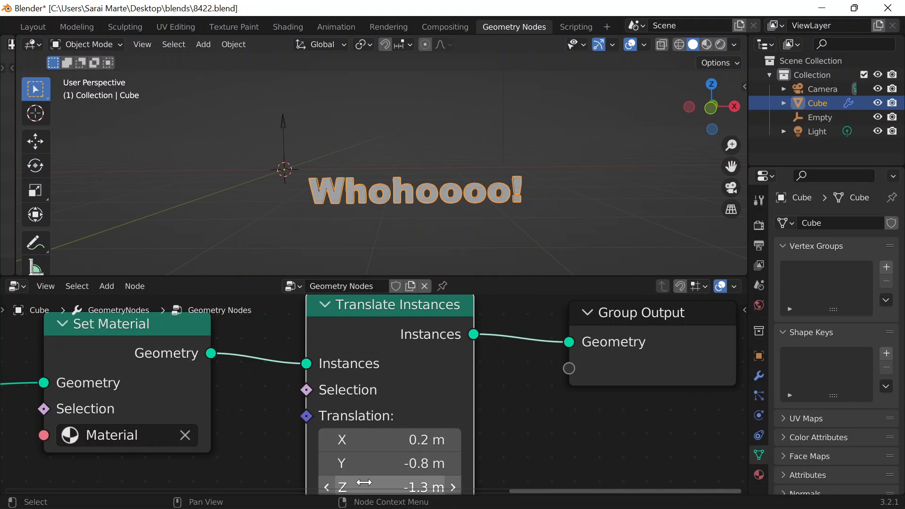
key("ctrl+z")
key("ctrl+z")
Step: Move Group Output and Translate Instances farther from Set Material to make room in the node tree
middle_click_drag(504, 388, 573, 353)
scroll(545, 353, "down", 3)
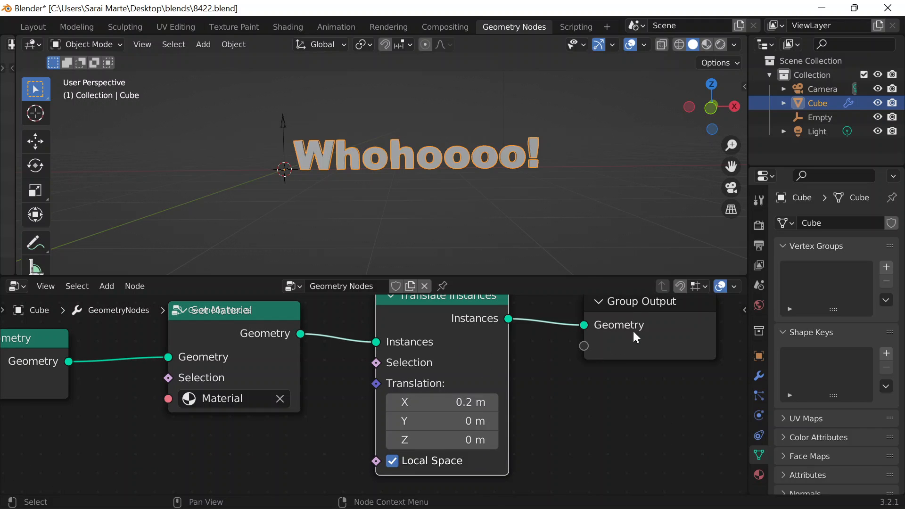
left_click_drag(633, 332, 748, 325)
left_click_drag(483, 345, 630, 353)
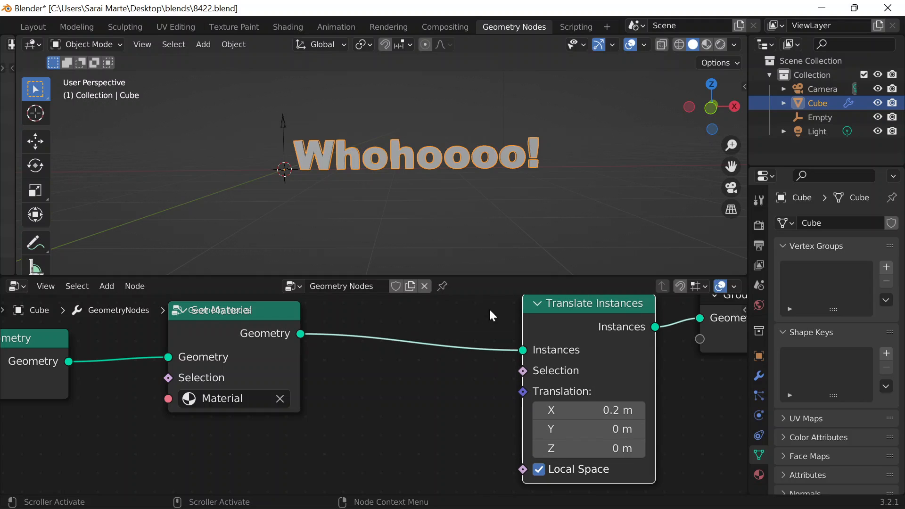
Step: Rename the single-arrow empty as control
left_click(275, 123)
left_click(281, 122)
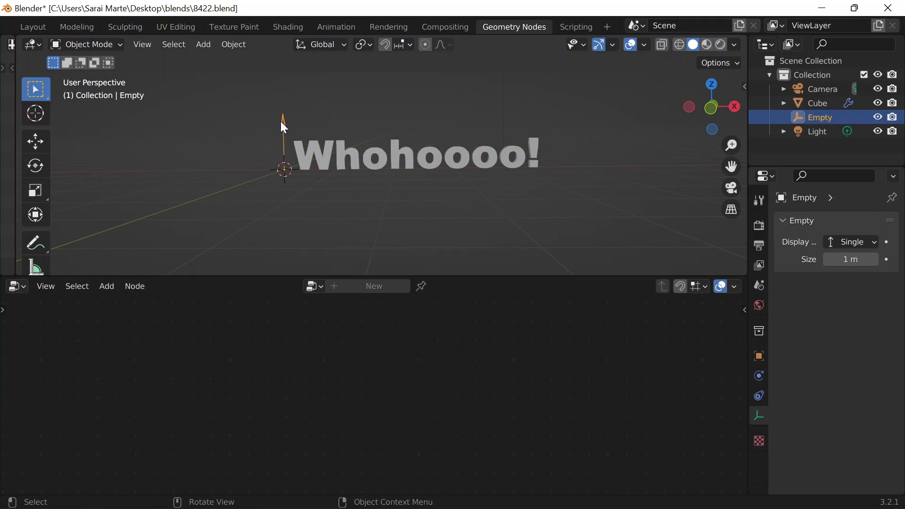
double_click(820, 117)
type("control")
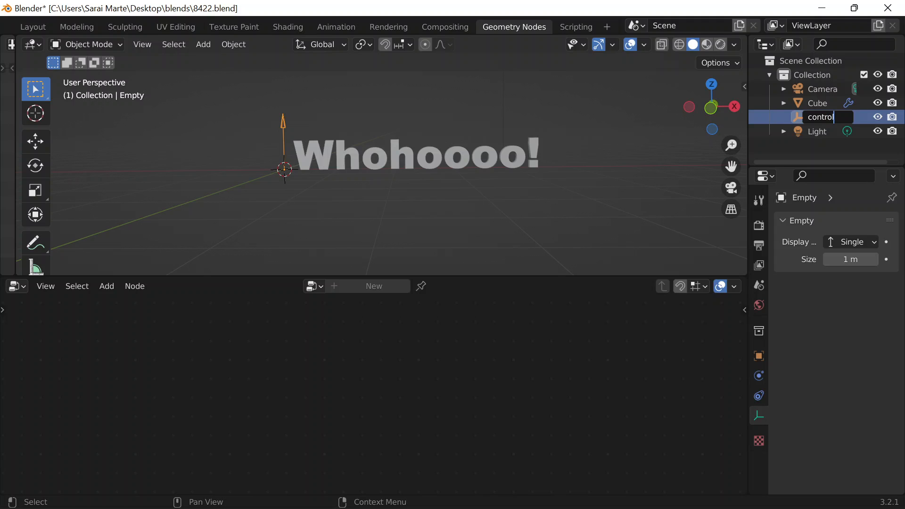
key("Return")
Step: Add an Object Info node for the Cube object to the text's node tree, below Set Material
left_click(434, 157)
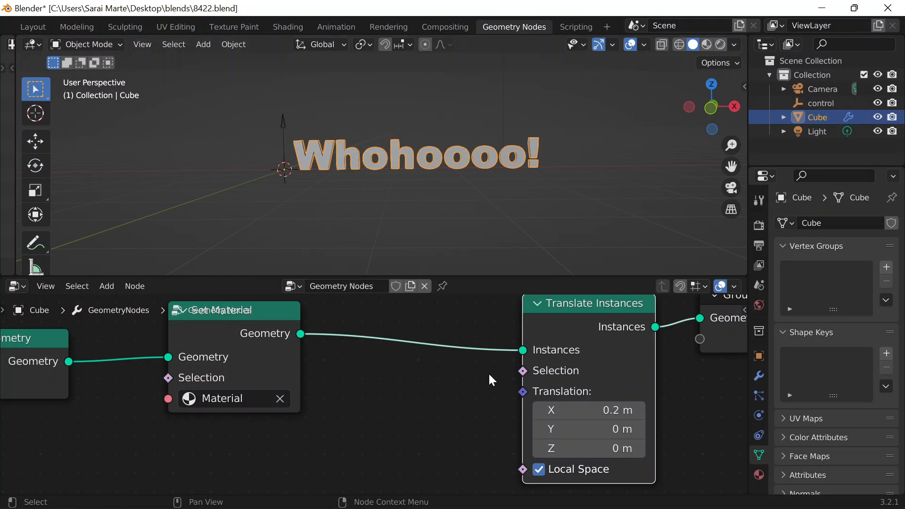
scroll(377, 395, "down", 4)
middle_click_drag(377, 395, 424, 363)
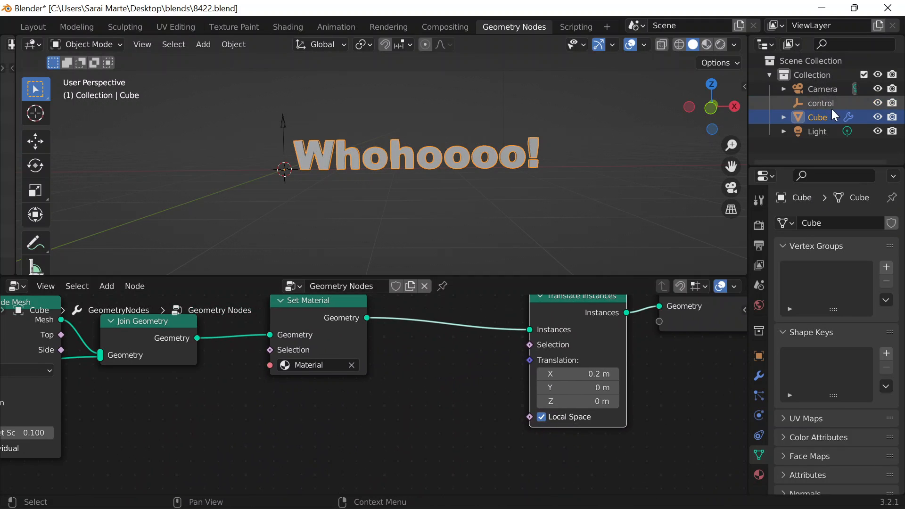
left_click_drag(819, 118, 397, 415)
scroll(415, 405, "down", 2)
middle_click_drag(433, 398, 439, 311)
scroll(426, 326, "up", 3)
scroll(424, 337, "up", 1)
left_click_drag(424, 337, 315, 377)
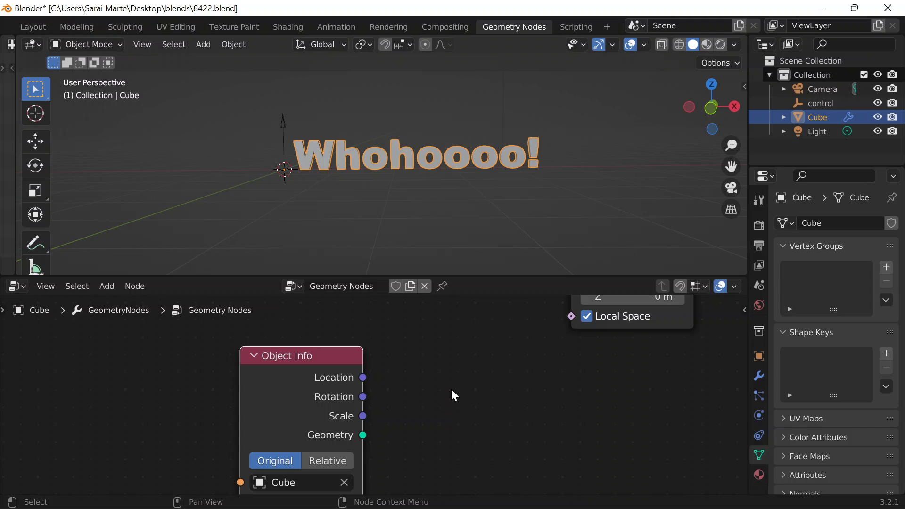
Step: Add a Vector Math node beside Object Info and set its operation to Distance
key("shift+a")
left_click(379, 190)
type("vecot")
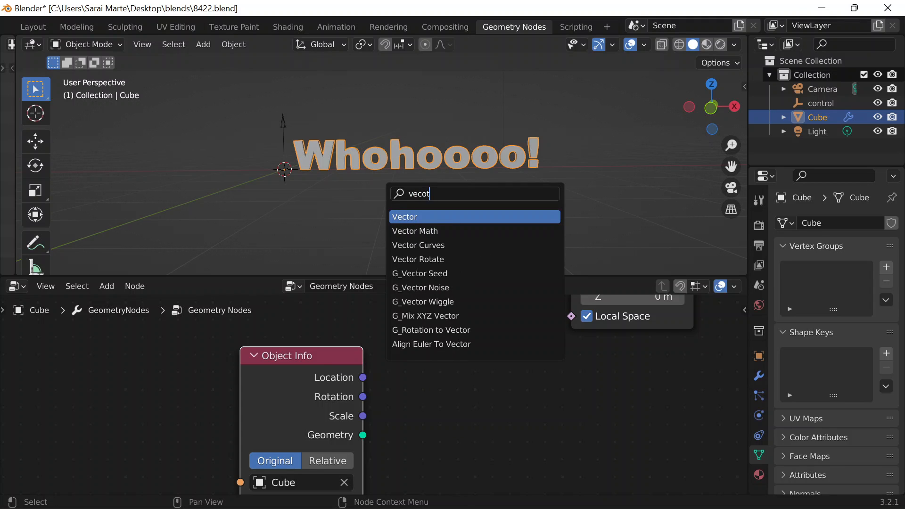
key("Down")
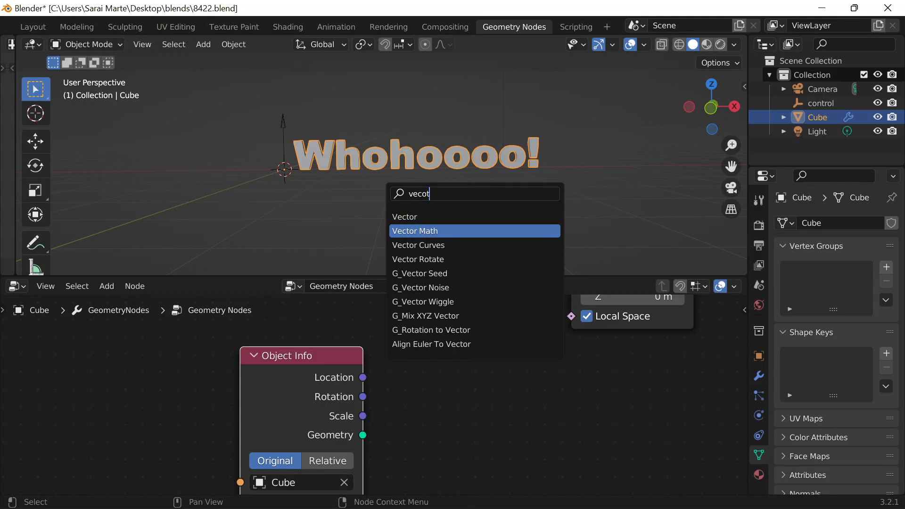
key("Return")
left_click(425, 319)
left_click(454, 376)
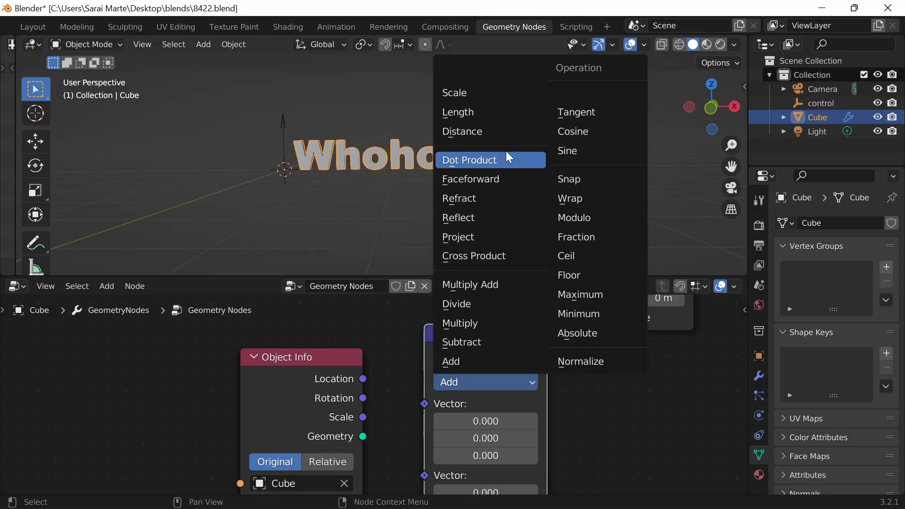
left_click(476, 132)
mouse_move(456, 344)
left_mouse_down()
mouse_move(452, 361)
mouse_move(445, 339)
left_mouse_up()
Step: Add a Position node and place it above the Object Info node, next to Distance
left_click_drag(305, 357, 283, 430)
key("shift+a")
left_click(213, 188)
type("pos")
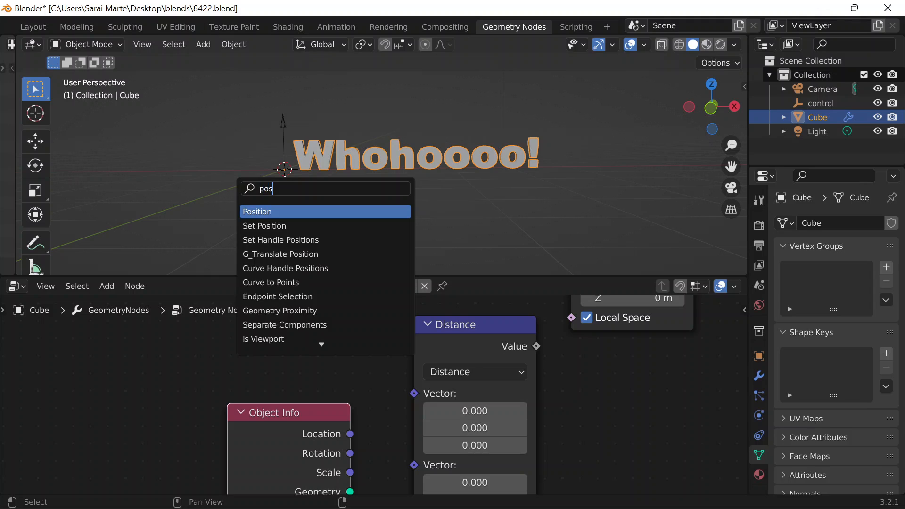
key("Return")
left_click(291, 341)
left_click_drag(289, 326, 283, 359)
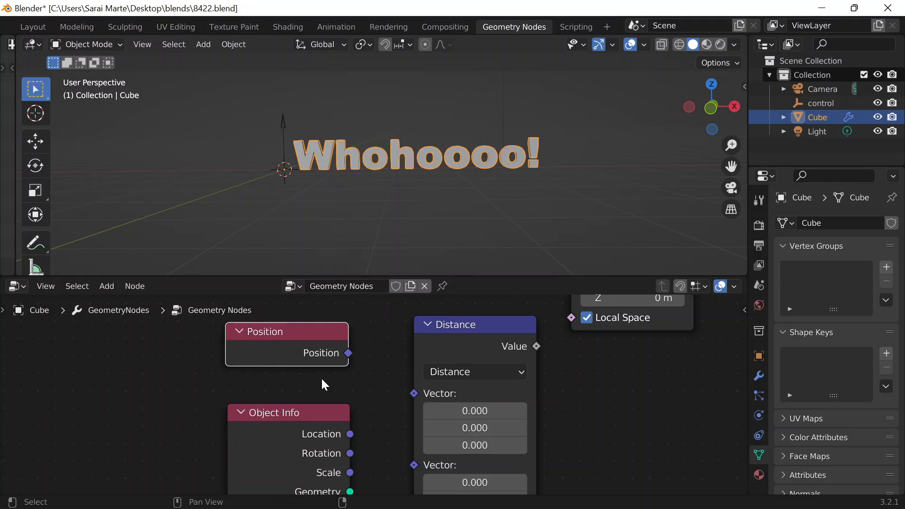
Step: Connect Position and the Object Info Location to the two Vector inputs of the Distance node
left_click_drag(349, 354, 415, 393)
left_click_drag(306, 425, 310, 388)
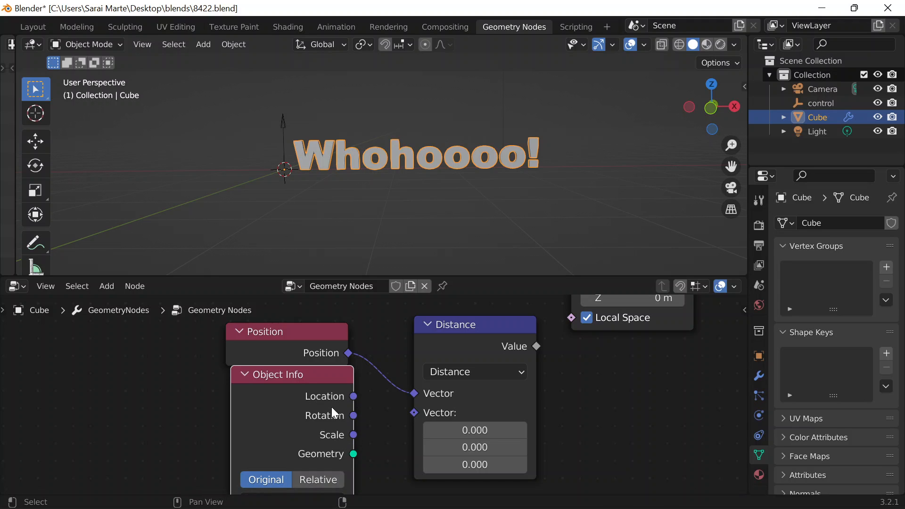
left_click_drag(354, 396, 413, 413)
left_click_drag(289, 398, 287, 426)
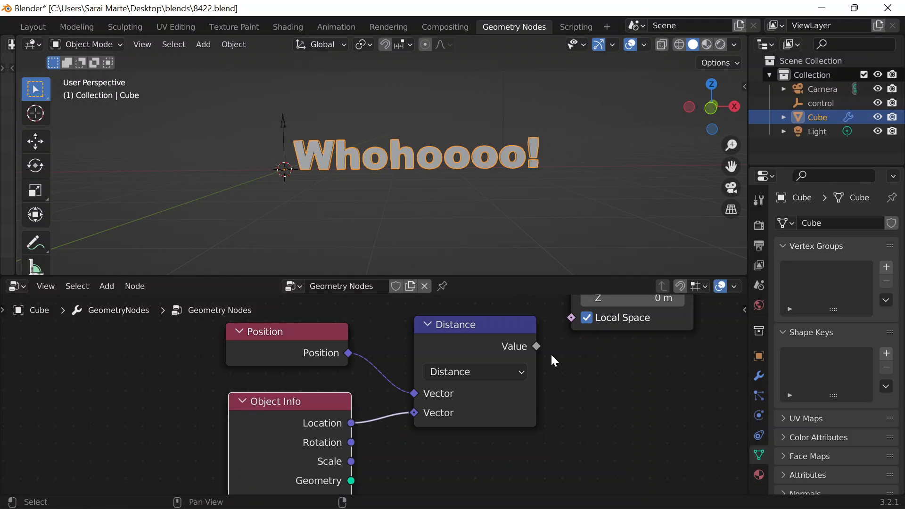
Step: Try driving the Translation of Translate Instances with the Distance value, and disconnect it again
middle_click_drag(583, 383, 539, 481)
left_click_drag(491, 443, 526, 343)
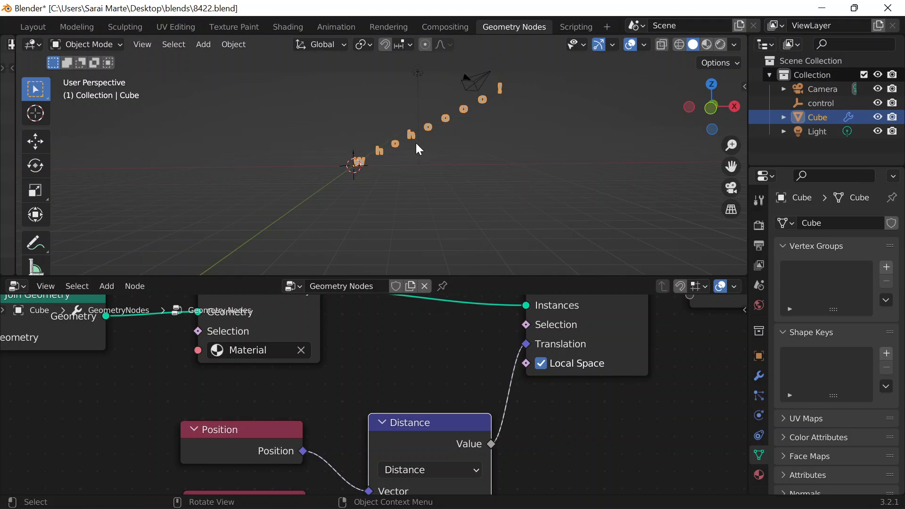
middle_click_drag(432, 162, 452, 153, "shift")
scroll(441, 197, "up", 6)
scroll(442, 198, "down", 3)
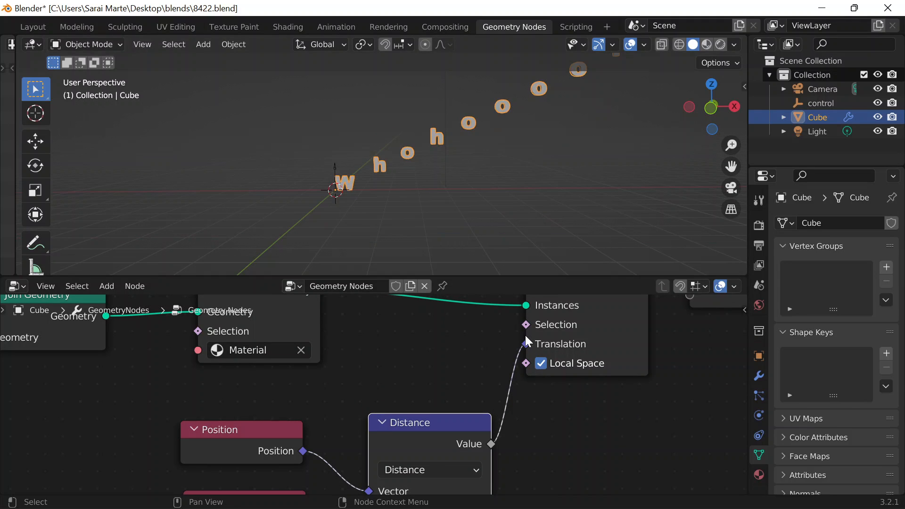
left_click_drag(525, 337, 439, 379)
Step: Examine the first letters beside the arrow empty and the Position and Object Info inputs of the Distance node
middle_click_drag(410, 395, 445, 314, "shift")
scroll(373, 392, "up", 4)
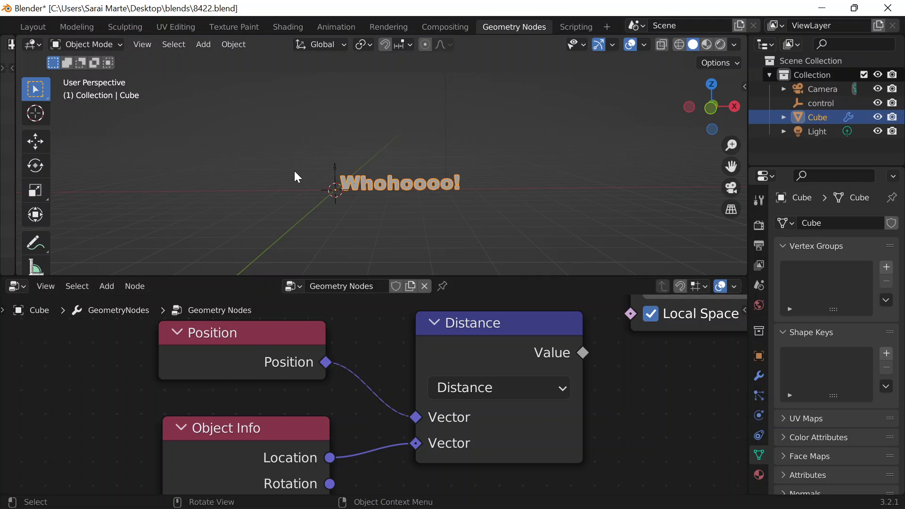
scroll(295, 175, "up", 7)
middle_click_drag(304, 224, 451, 146, "shift")
scroll(452, 146, "up", 4)
scroll(394, 162, "down", 1)
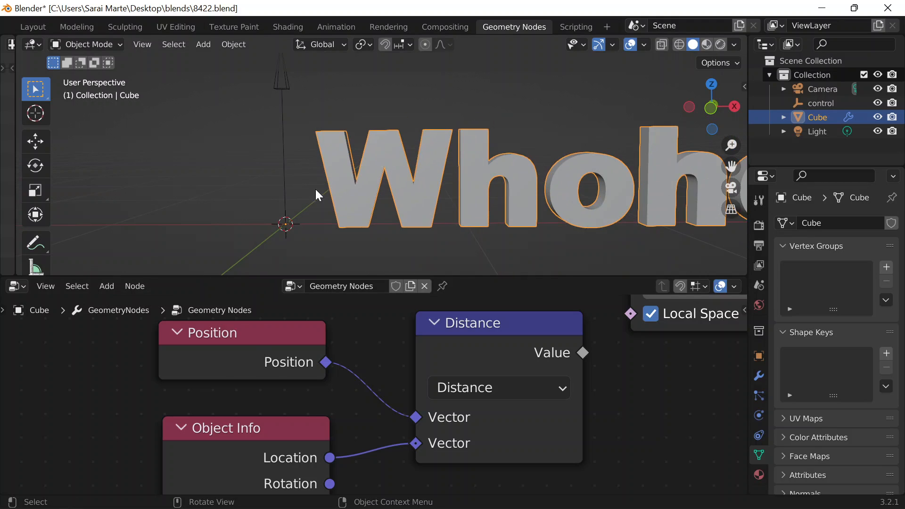
scroll(329, 193, "down", 1)
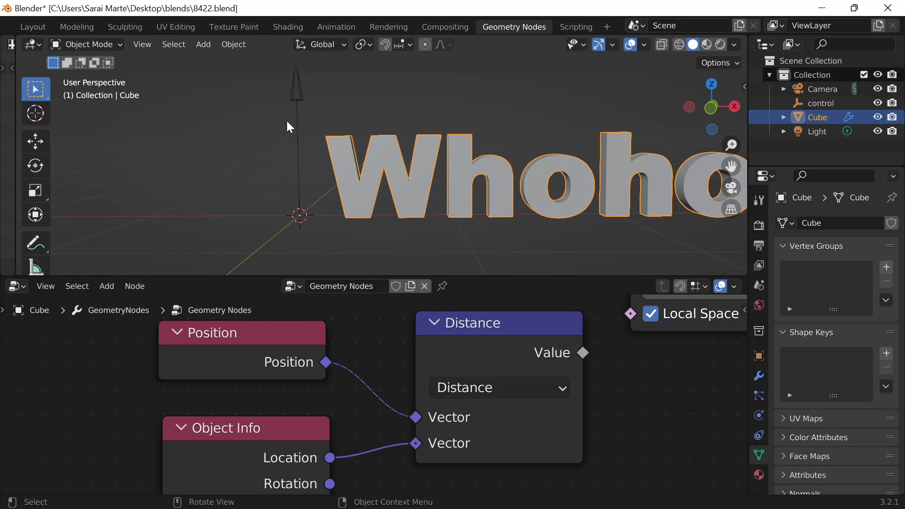
mouse_move(245, 366)
left_mouse_down()
mouse_move(264, 346)
mouse_move(254, 367)
left_mouse_up()
scroll(247, 410, "down", 1)
left_click_drag(248, 428, 261, 444)
mouse_move(445, 350)
left_mouse_down()
mouse_move(420, 347)
mouse_move(444, 349)
left_mouse_up()
Step: Connect the Distance value to the Translation input of Translate Instances and inspect the spread of the letters
left_click_drag(564, 358, 527, 388)
middle_click_drag(586, 401, 534, 491)
left_click_drag(502, 446, 505, 405)
left_click_drag(543, 321, 545, 339)
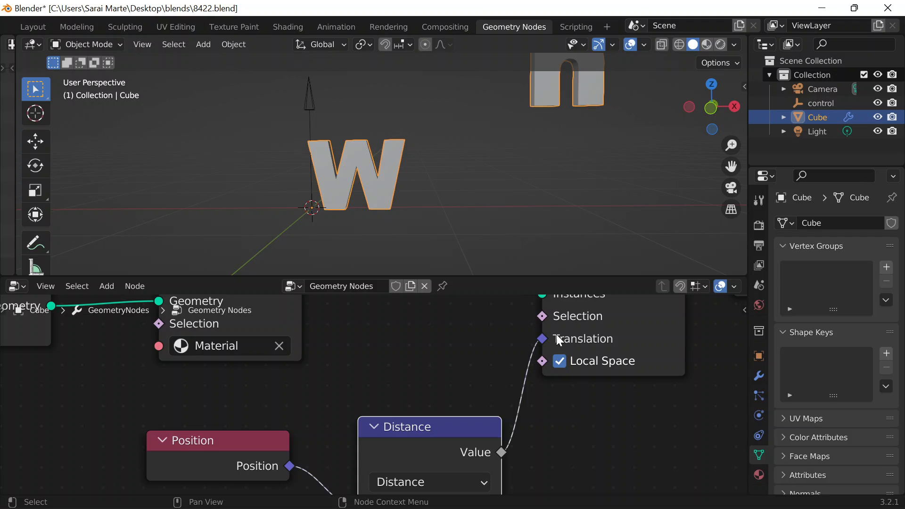
scroll(559, 341, "down", 5)
scroll(431, 147, "down", 4)
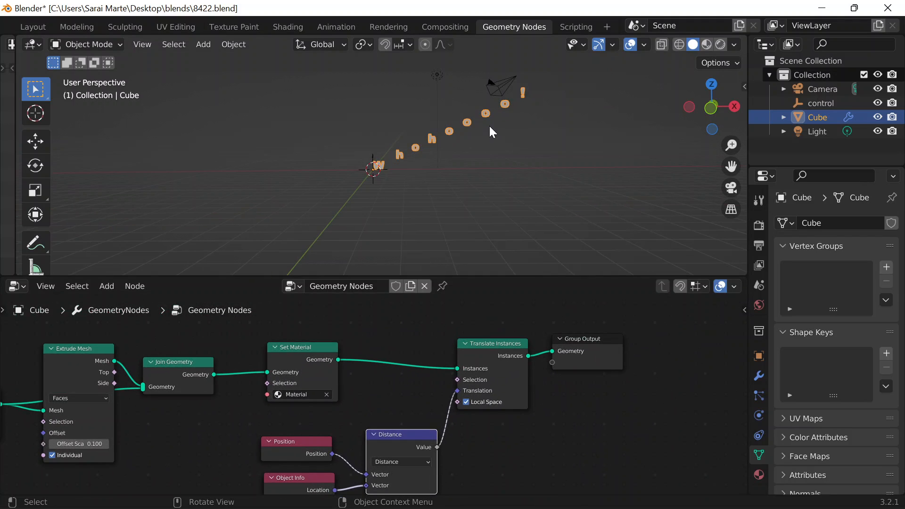
middle_click_drag(490, 132, 490, 209)
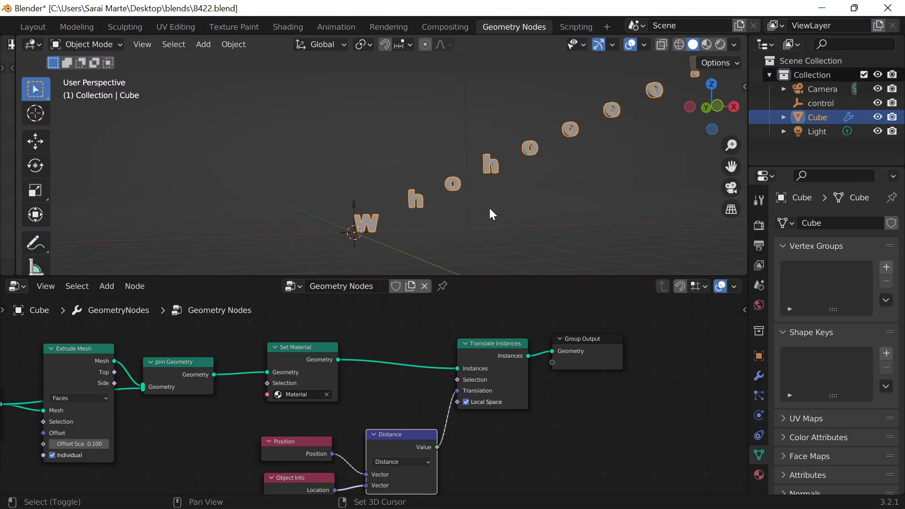
scroll(466, 188, "up", 4)
Step: Insert a Combine XYZ node between Distance and Translate Instances, feeding the Distance Value into its Y input
key("shift+a")
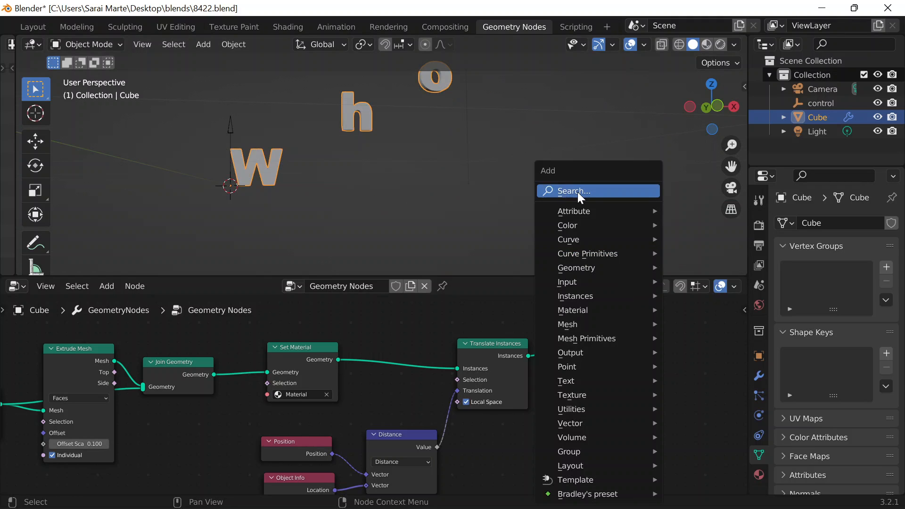
left_click(578, 191)
type("combine")
key("Down")
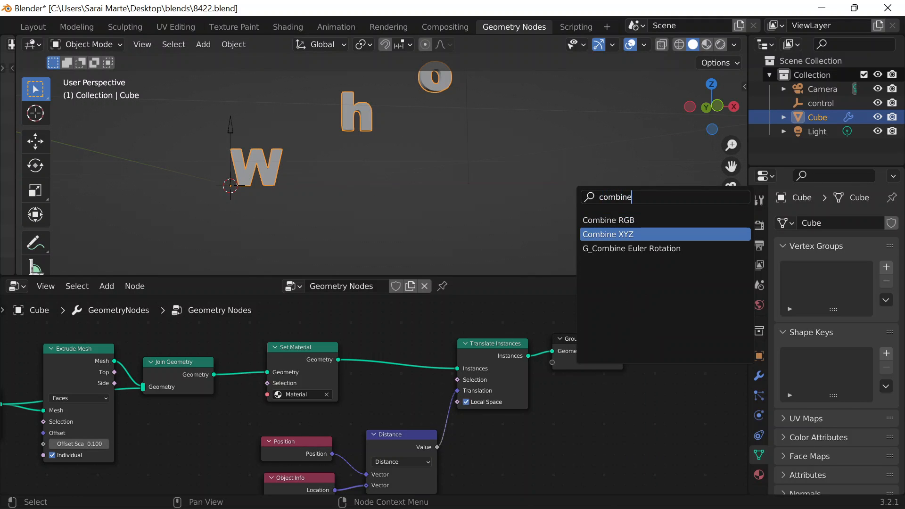
key("Return")
left_click(482, 439)
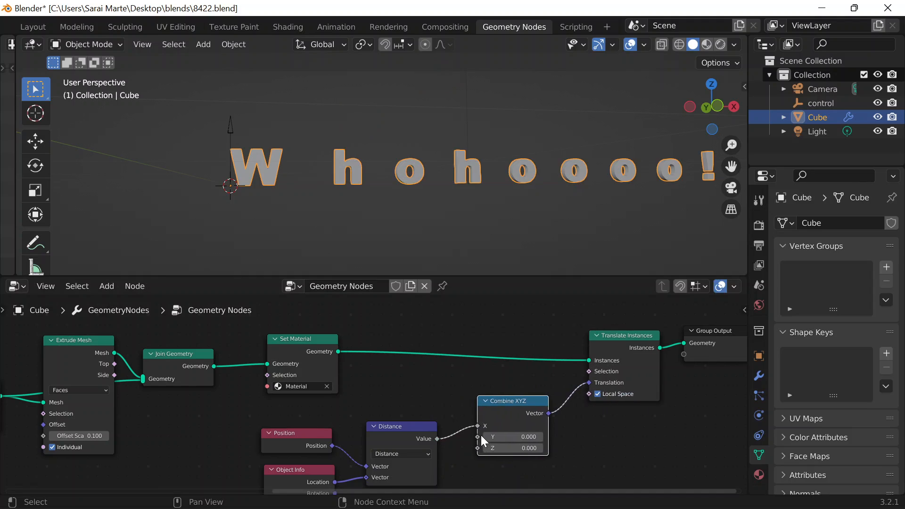
left_click_drag(478, 426, 477, 437)
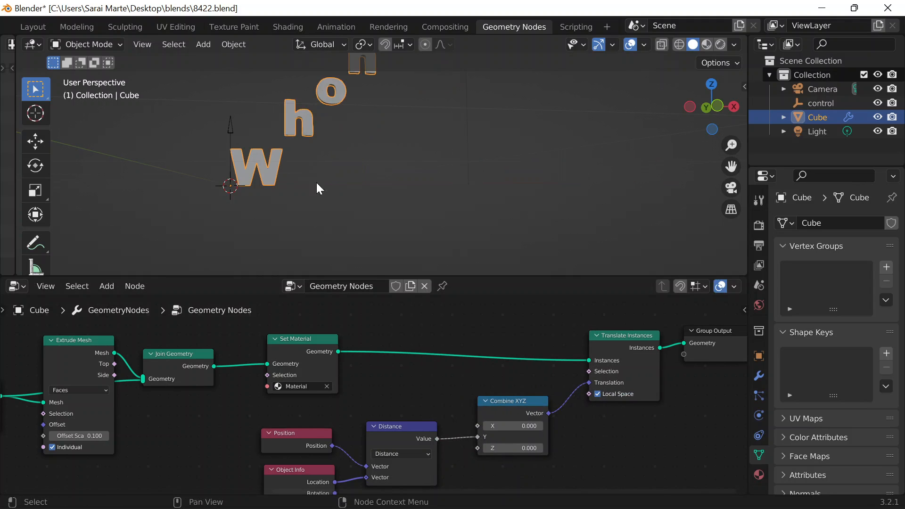
Step: Examine the offset letters from the W to the exclamation mark and the control empty beside the W
middle_click_drag(316, 183, 530, 180)
scroll(469, 235, "up", 5)
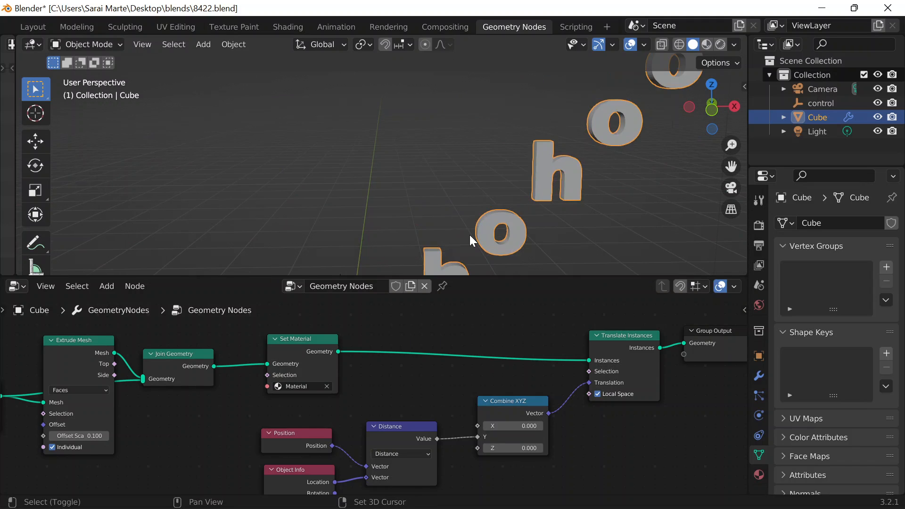
middle_click_drag(470, 235, 485, 131, "shift")
scroll(452, 180, "up", 5)
scroll(453, 180, "down", 6)
middle_click_drag(369, 160, 364, 138, "shift")
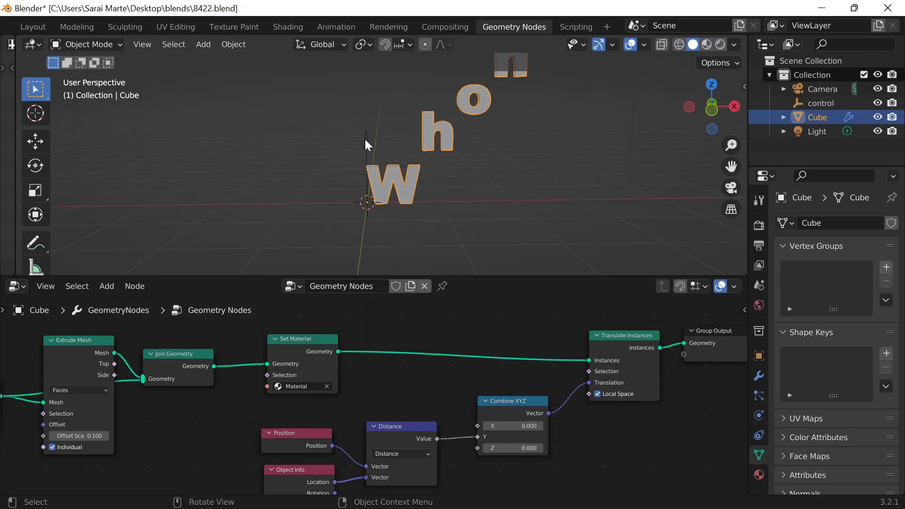
scroll(397, 175, "down", 6)
middle_click_drag(485, 126, 453, 188, "shift")
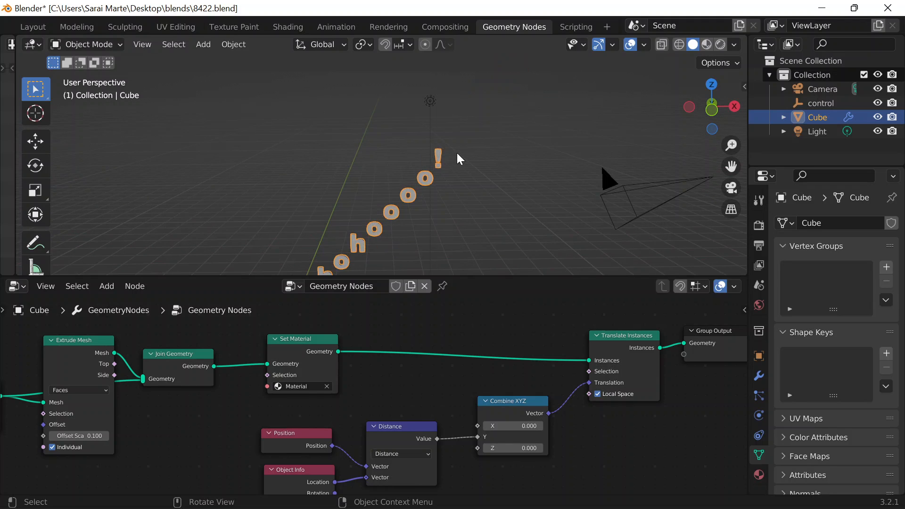
scroll(605, 147, "up", 6)
scroll(601, 137, "down", 10)
middle_click_drag(519, 148, 548, 101, "shift")
scroll(566, 163, "up", 6)
middle_click_drag(566, 163, 351, 196)
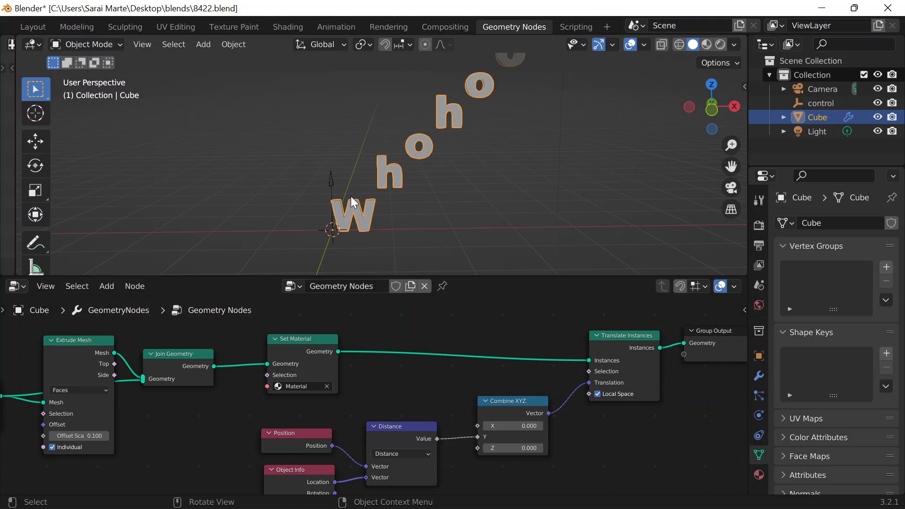
left_click(332, 181)
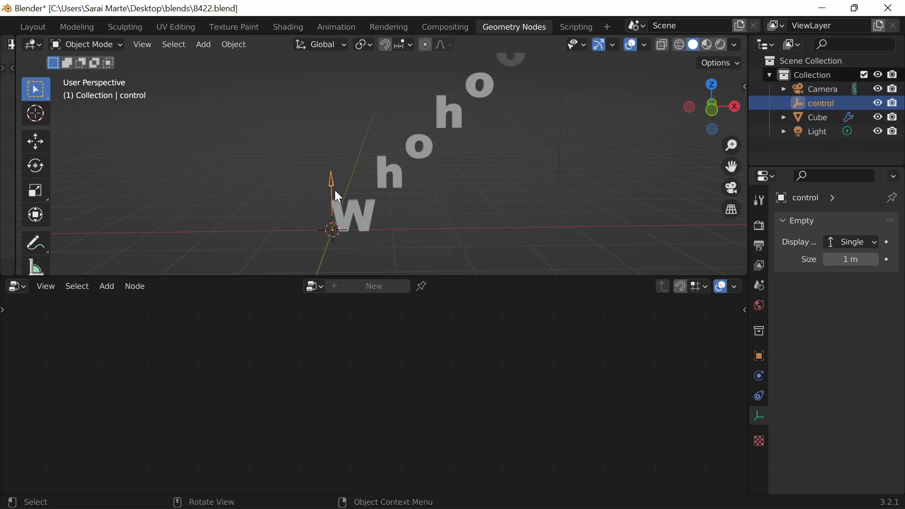
left_click(346, 213)
Step: Insert a ColorRamp node between the Distance Value and the Y input of Combine XYZ
middle_click_drag(471, 398, 468, 325)
scroll(467, 325, "up", 7)
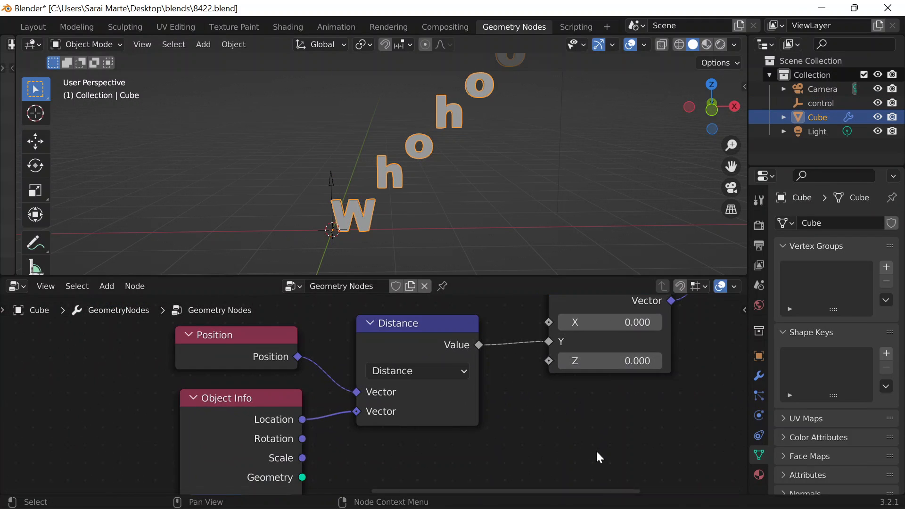
key("shift+a")
left_click(530, 190)
type("c")
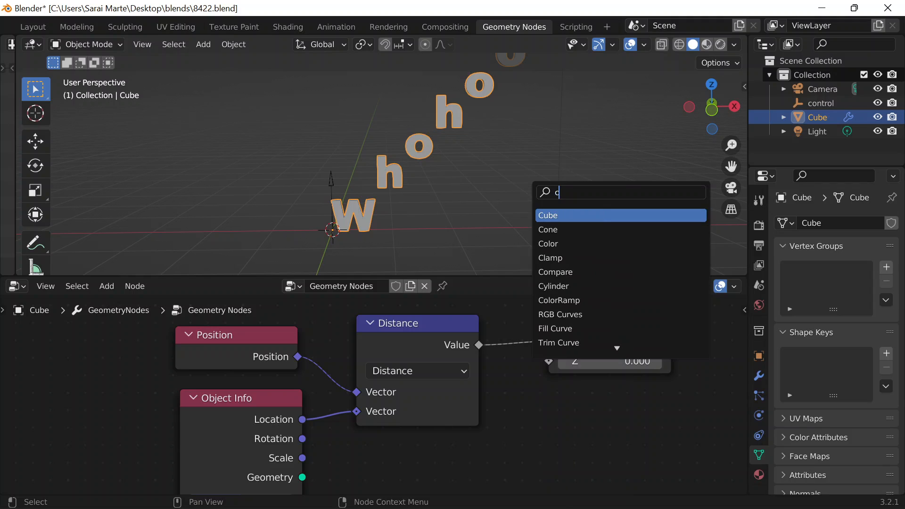
type("olor")
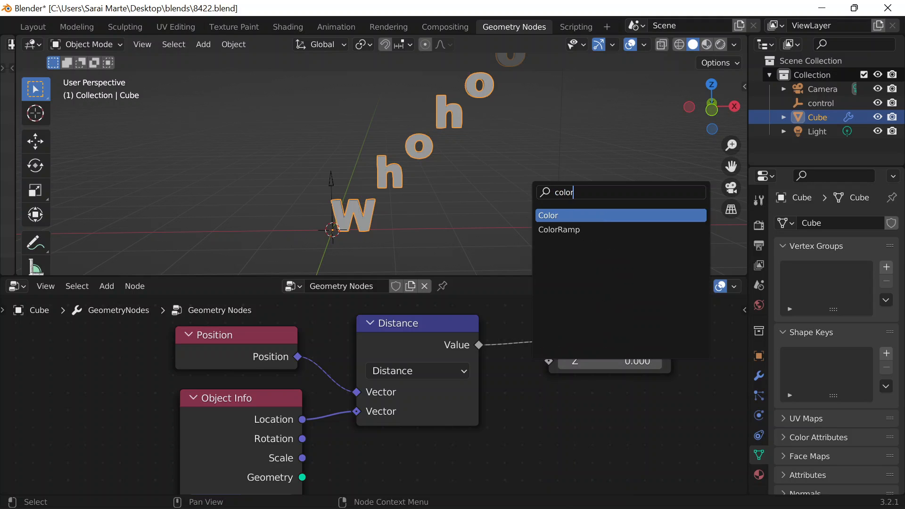
key("Down")
key("Return")
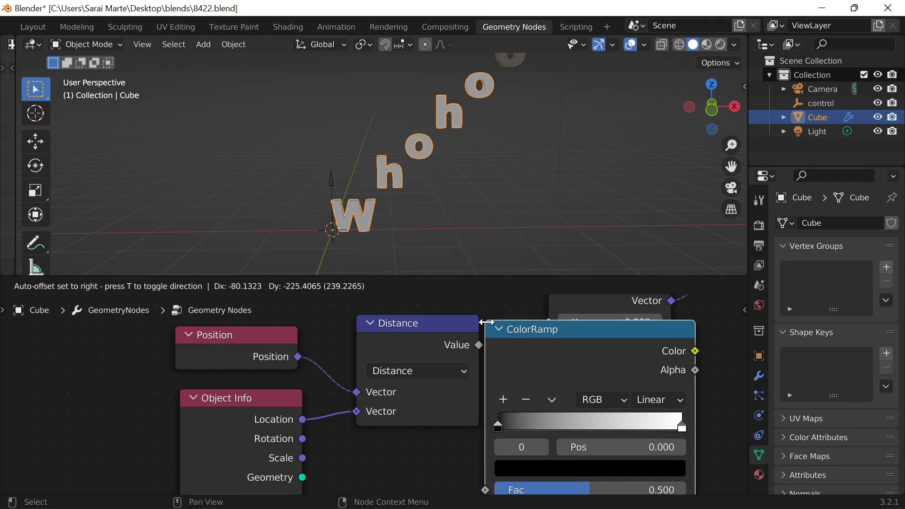
left_click(535, 331)
Step: Flip the color ramp so that white is at the start and black at the end
middle_click_drag(535, 331, 282, 287)
left_click(362, 355)
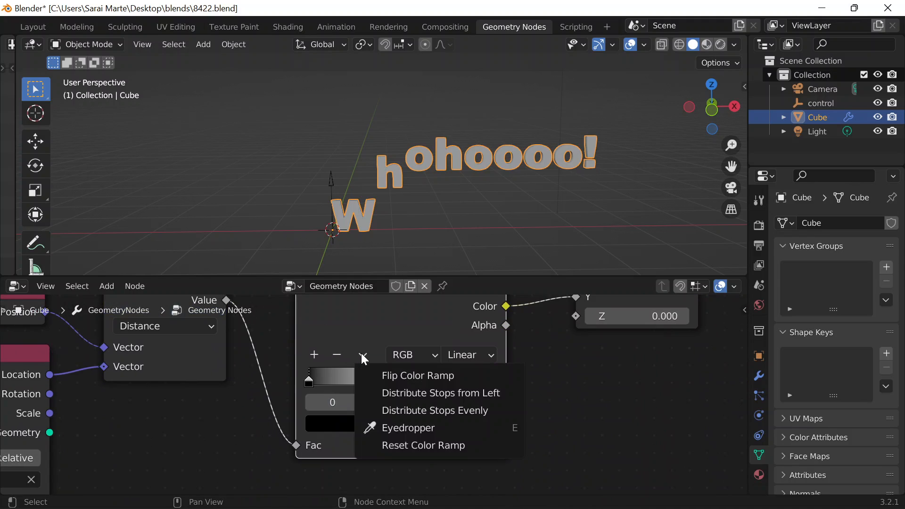
left_click(384, 375)
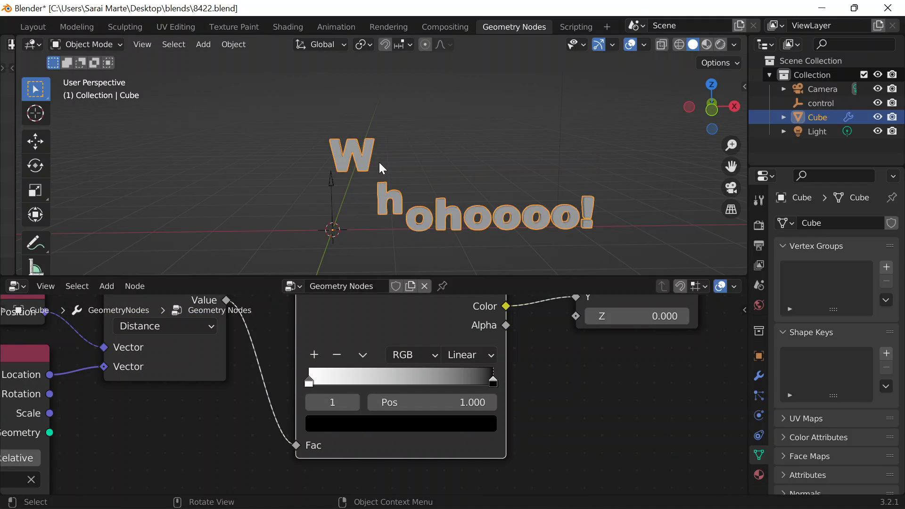
Step: Examine the heights of the letters along the whole word and the ColorRamp connections
scroll(324, 132, "up", 4)
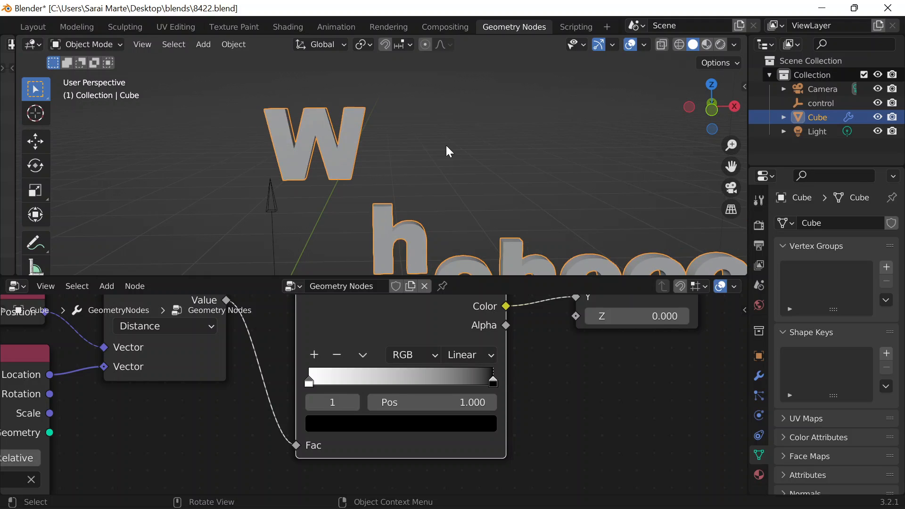
scroll(530, 158, "up", 4)
middle_click_drag(446, 145, 196, 126, "shift")
scroll(530, 158, "up", 1)
scroll(528, 154, "down", 3)
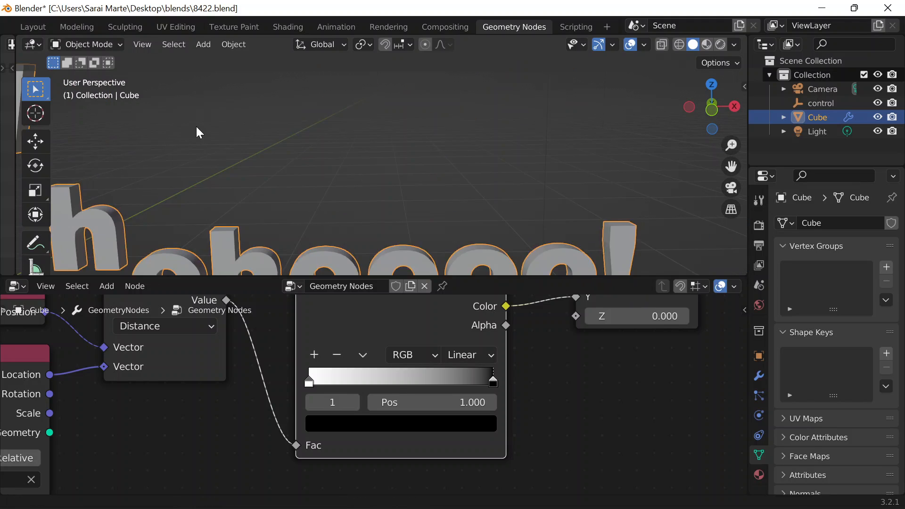
scroll(283, 135, "down", 5)
scroll(415, 153, "up", 5)
middle_click_drag(521, 202, 343, 137, "shift")
scroll(342, 137, "up", 3)
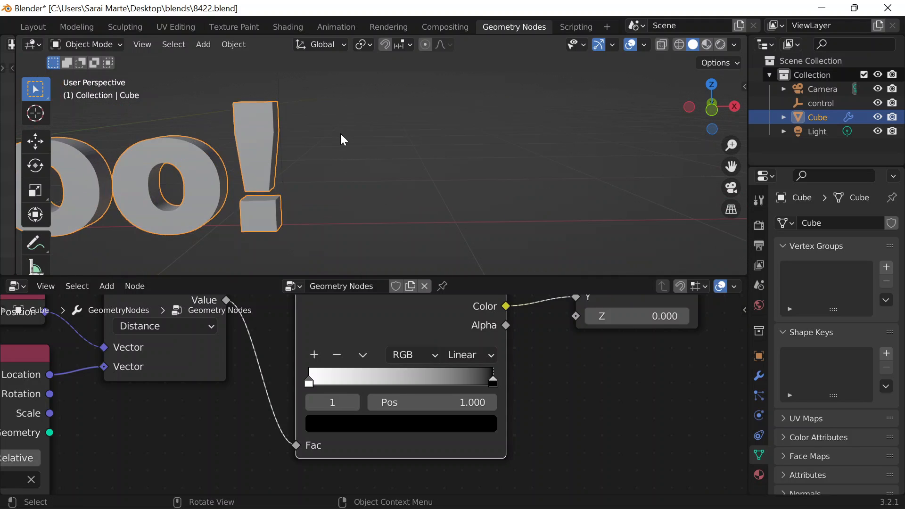
scroll(341, 139, "down", 4)
scroll(340, 136, "down", 6)
scroll(220, 163, "up", 4)
middle_click_drag(172, 161, 218, 166, "shift")
scroll(512, 384, "down", 3)
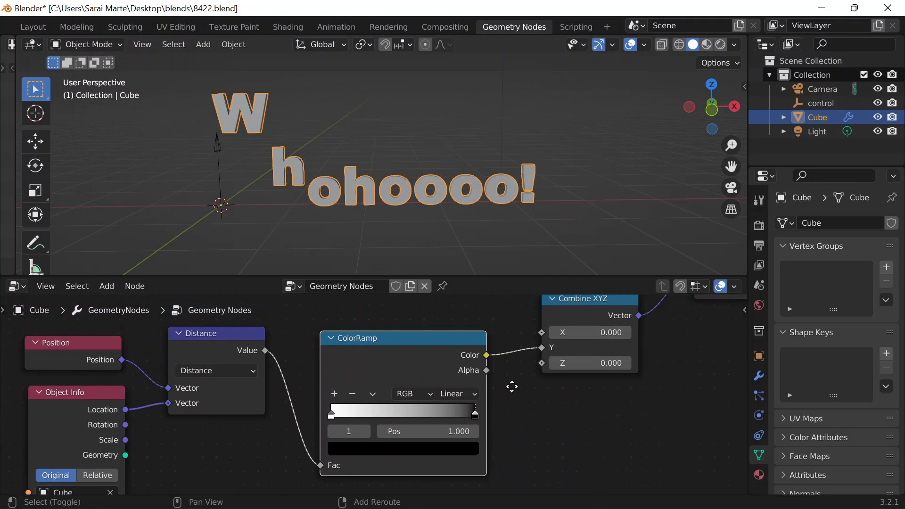
Step: Move the control empty about 0.4 m in the negative X direction and reselect the text object
left_click(219, 146)
key("g")
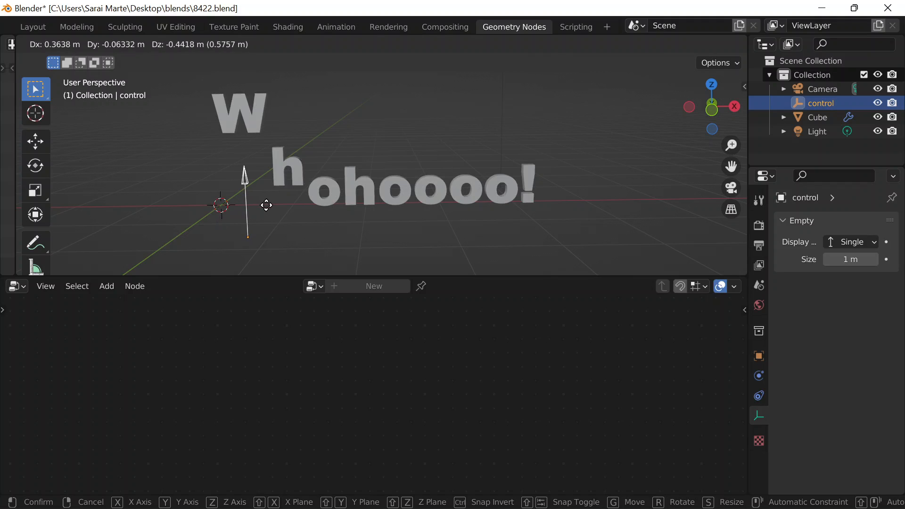
key("x")
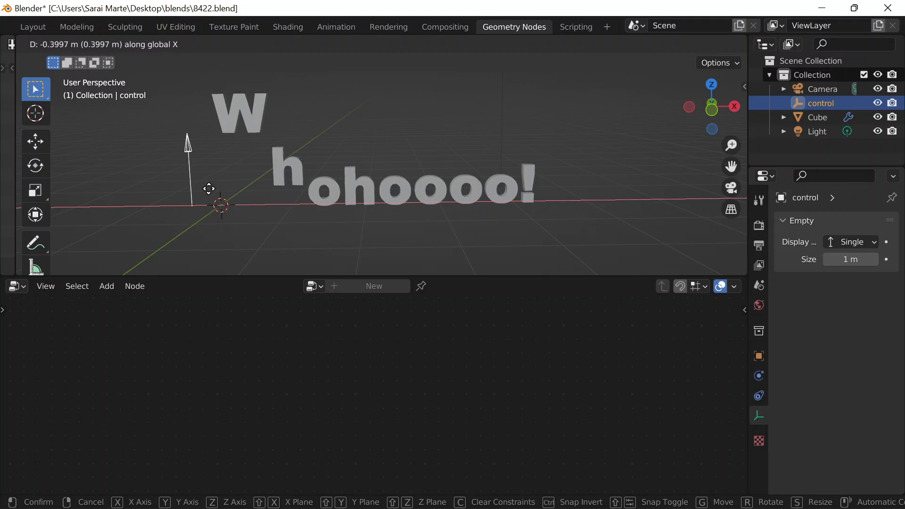
left_click(203, 188)
left_click(286, 173)
middle_click_drag(310, 197, 332, 207)
scroll(424, 340, "down", 3)
Step: Widen the gap between the ColorRamp and Combine XYZ nodes by moving them apart
middle_click_drag(461, 338, 318, 347)
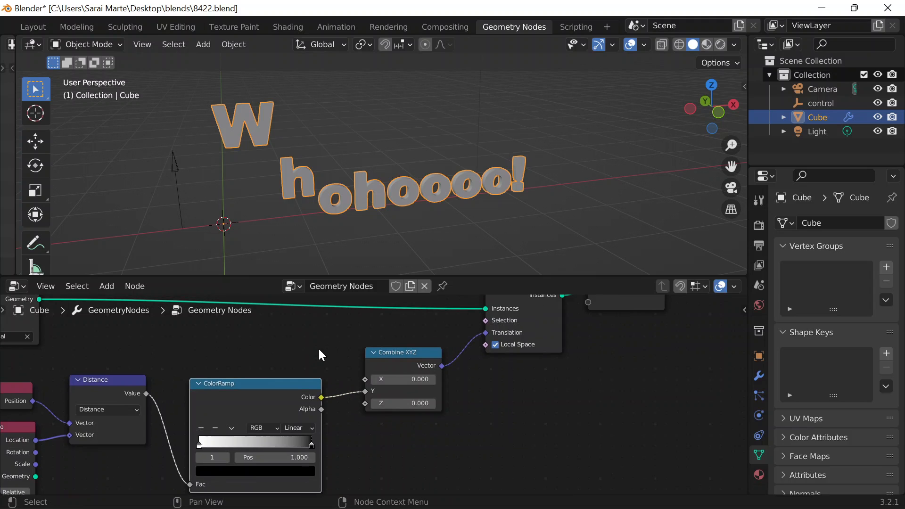
left_click(387, 358)
left_click_drag(388, 357, 425, 353)
left_click_drag(297, 395, 267, 385)
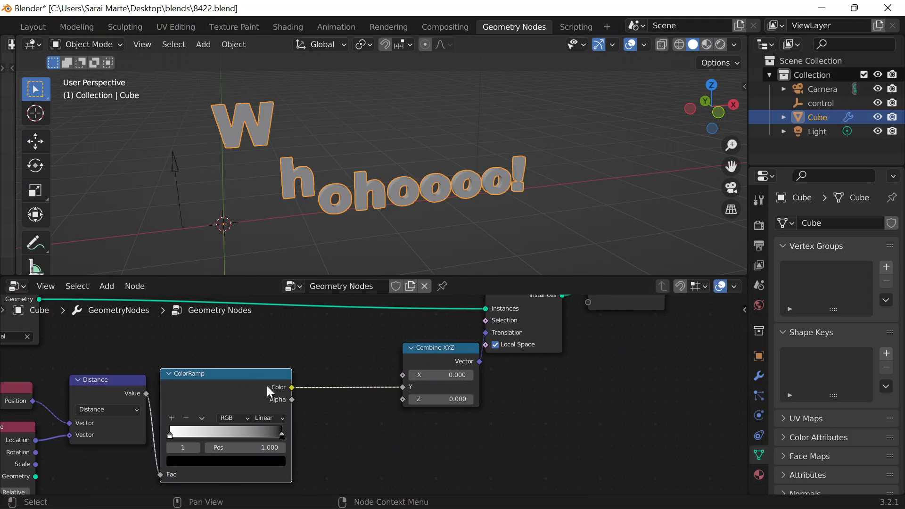
Step: Spread out the Translate Instances, Combine XYZ and Group Output nodes at the end of the node tree
scroll(371, 354, "down", 4)
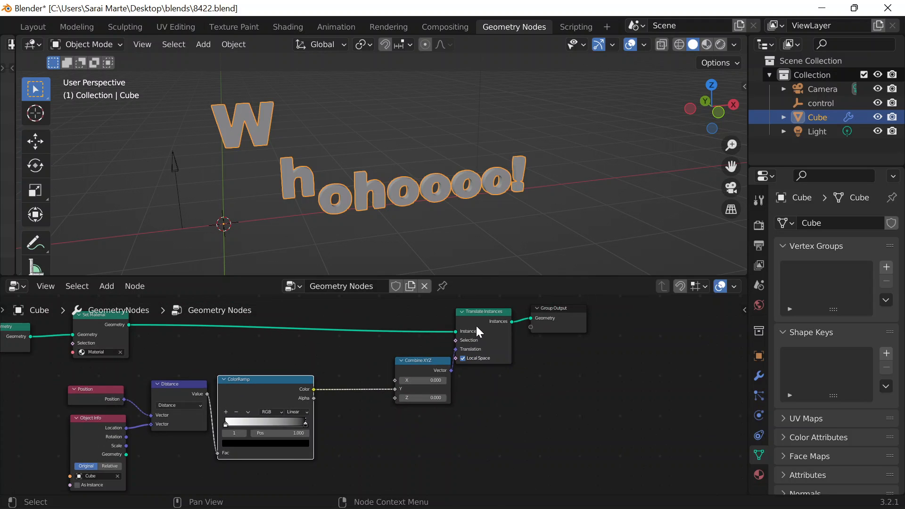
left_click_drag(471, 332, 486, 329)
left_click(420, 367)
left_click_drag(419, 368, 427, 379)
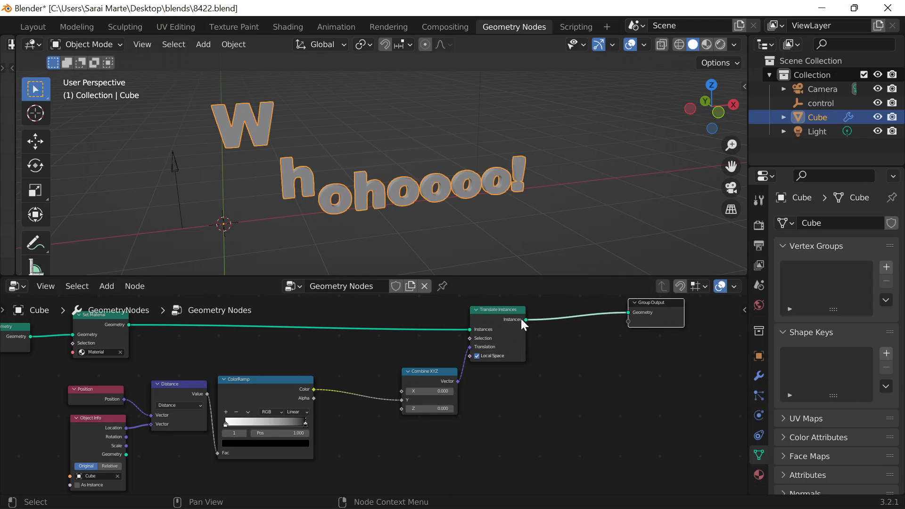
left_click_drag(508, 320, 516, 318)
left_click_drag(439, 369, 447, 356)
middle_click_drag(410, 361, 460, 361)
mouse_move(458, 386)
left_mouse_down()
mouse_move(459, 395)
mouse_move(456, 387)
left_mouse_up()
middle_click_drag(400, 371, 483, 368)
scroll(482, 368, "up", 1)
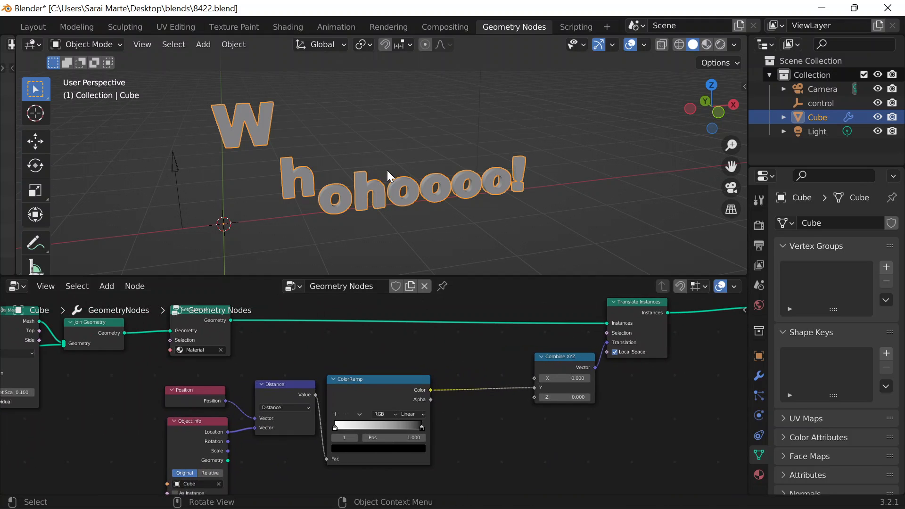
Step: Move the ColorRamp node farther away from the Distance node with the text object selected
scroll(390, 179, "up", 1)
scroll(393, 184, "down", 1)
left_click(184, 184)
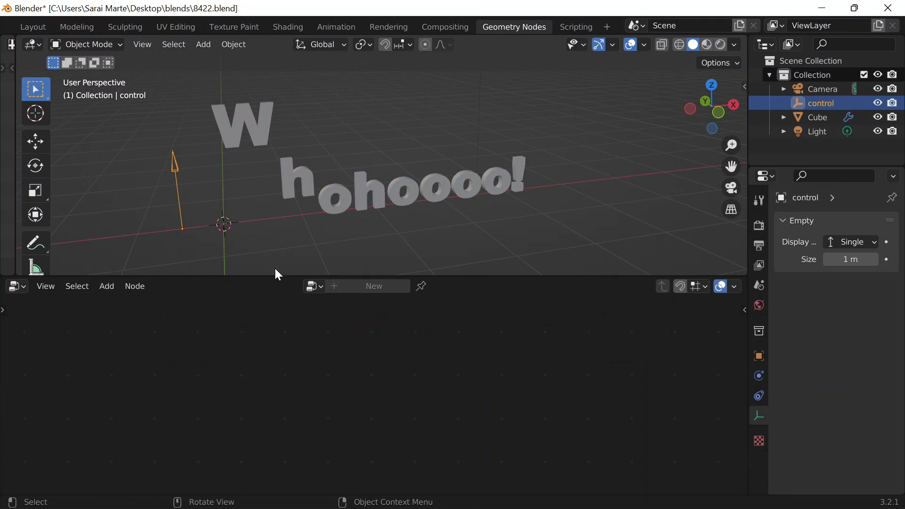
left_click(395, 212)
scroll(323, 377, "up", 3)
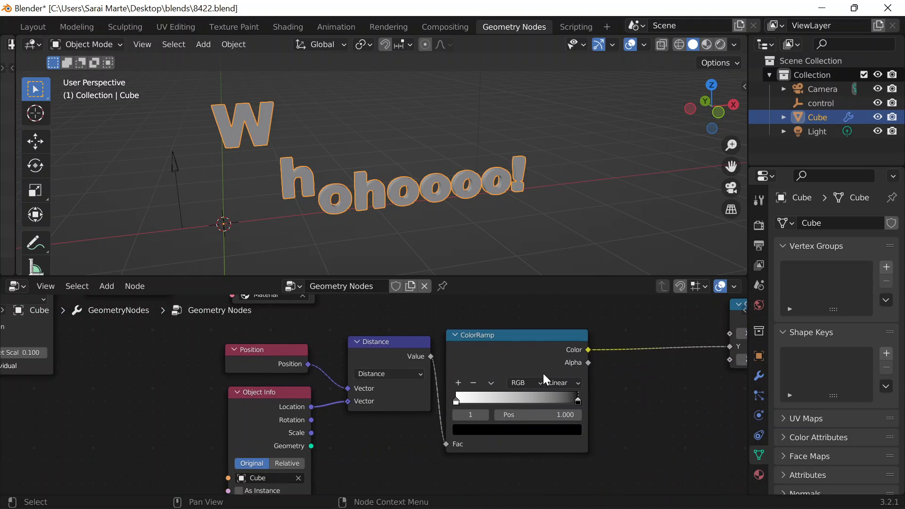
left_click_drag(511, 348, 535, 334)
Step: Flip the color ramp to compare the letter heights, and flip it back
left_click(593, 370)
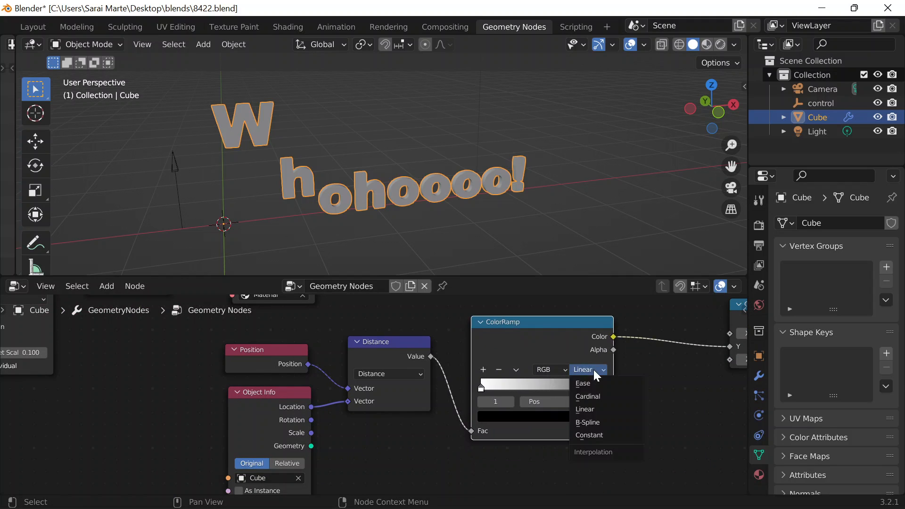
left_click(515, 369)
left_click(532, 382)
left_click(517, 370)
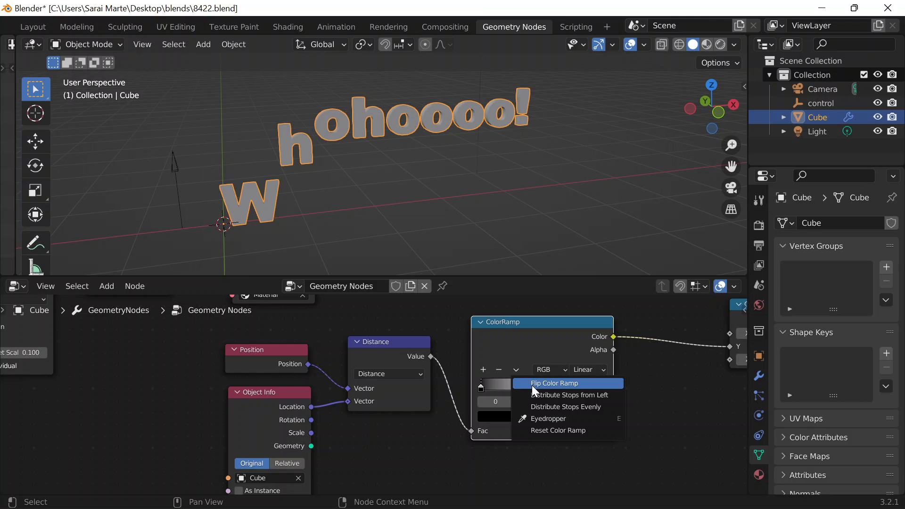
left_click(531, 385)
Step: Move the Set Material node farther away from the Join Geometry node
scroll(413, 340, "down", 5)
middle_click_drag(422, 340, 517, 368)
left_click_drag(436, 344, 480, 338)
scroll(542, 353, "up", 5)
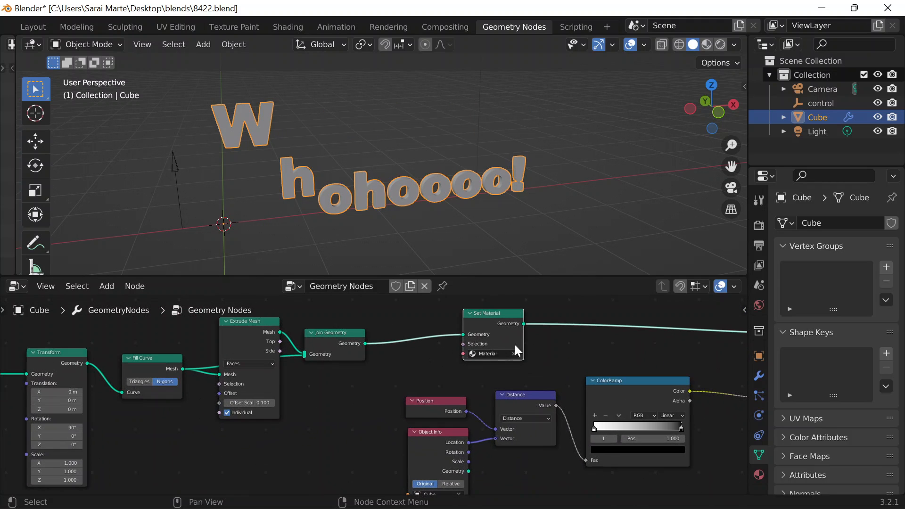
Step: Review the whole node tree and adjust the spacing of Translate Instances, Combine XYZ and Group Output
scroll(144, 406, "down", 6)
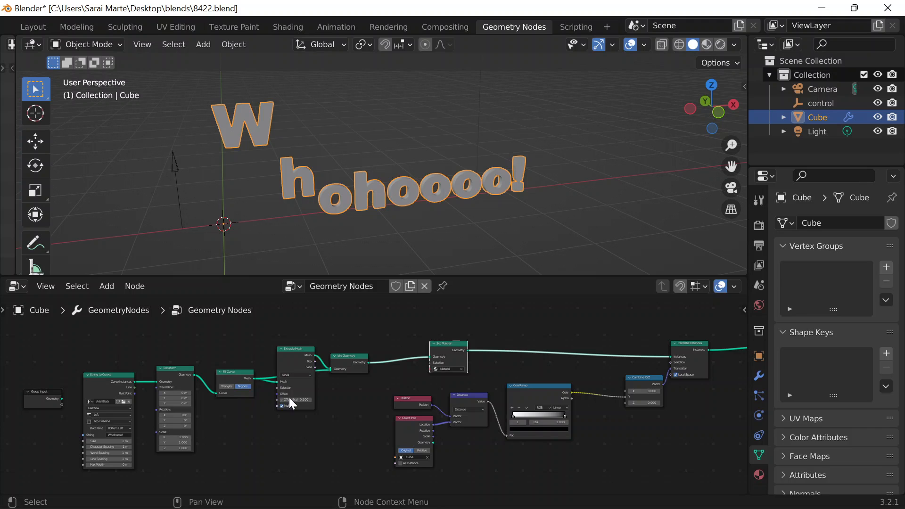
middle_click_drag(640, 334, 475, 337)
scroll(481, 335, "up", 5)
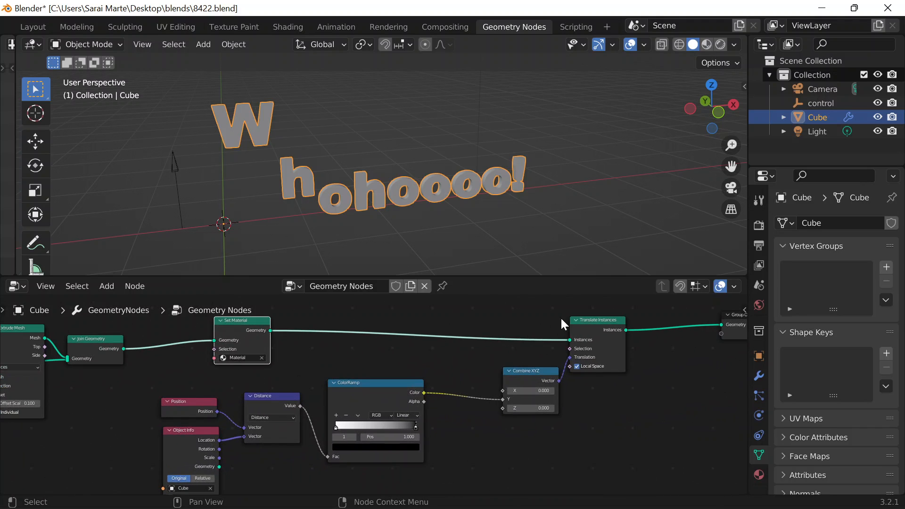
middle_click_drag(554, 316, 344, 332)
scroll(368, 341, "up", 6)
left_click_drag(422, 362, 488, 360)
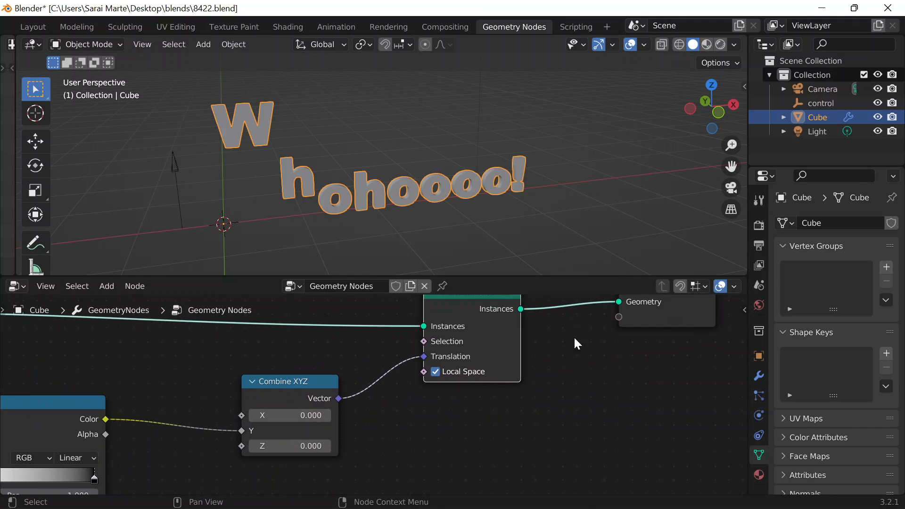
mouse_move(265, 395)
left_mouse_down()
mouse_move(275, 384)
mouse_move(261, 387)
left_mouse_up()
scroll(371, 393, "down", 4)
left_click_drag(587, 318, 593, 319)
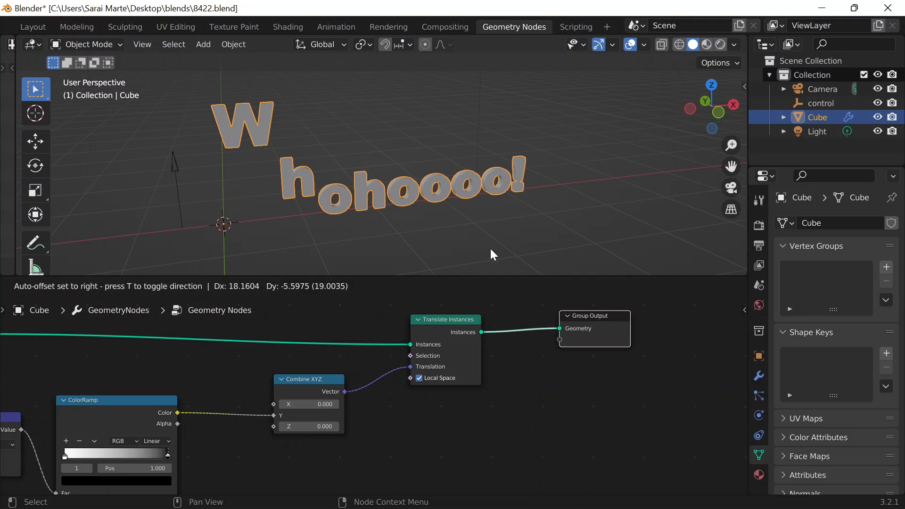
Step: Try moving the control empty along the X axis and freely to test whether the letters follow it
left_click(182, 177)
key("g")
key("x")
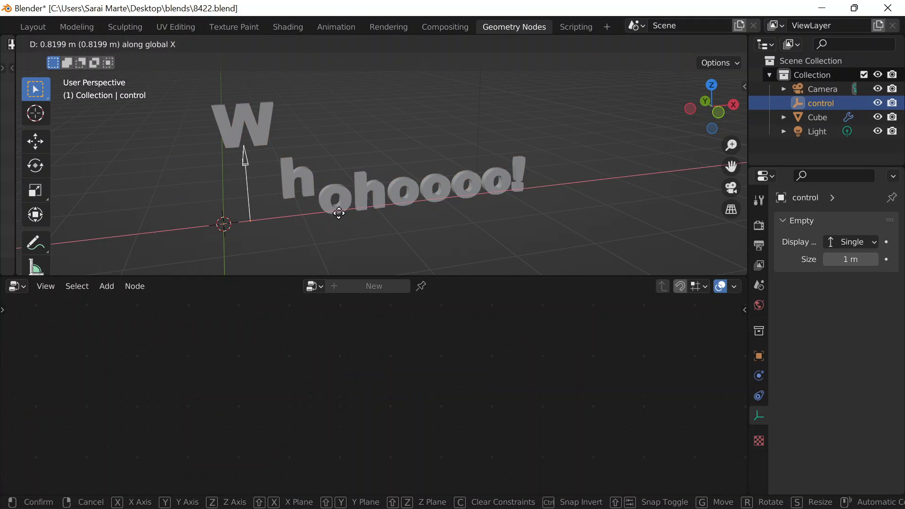
key("Escape")
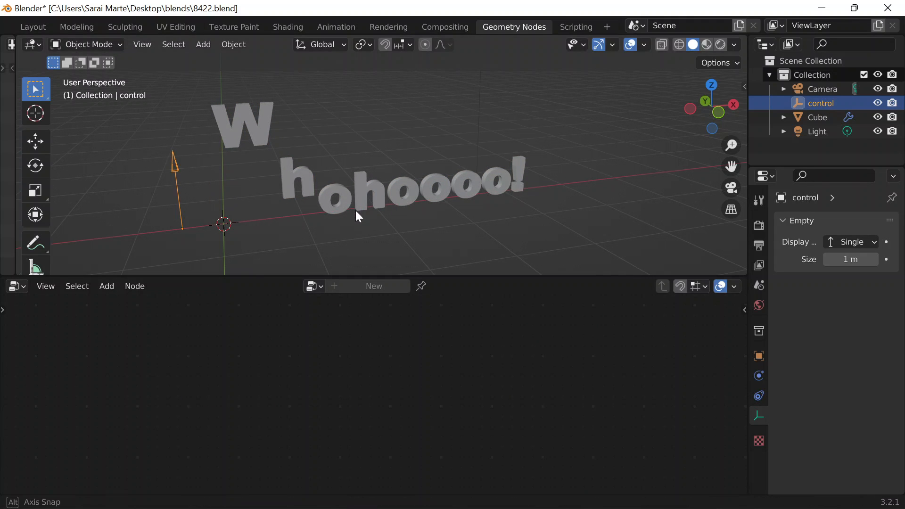
middle_click_drag(357, 213, 324, 186)
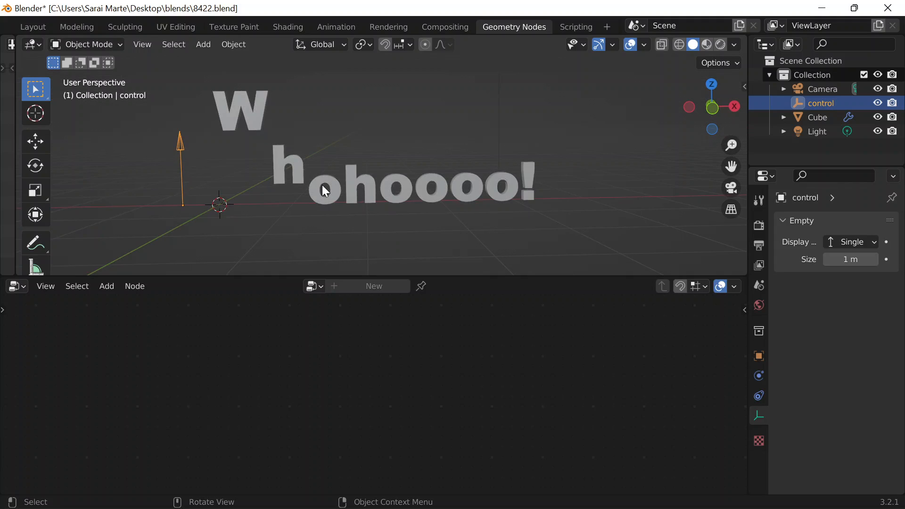
left_click(322, 184)
left_click(184, 169)
key("g")
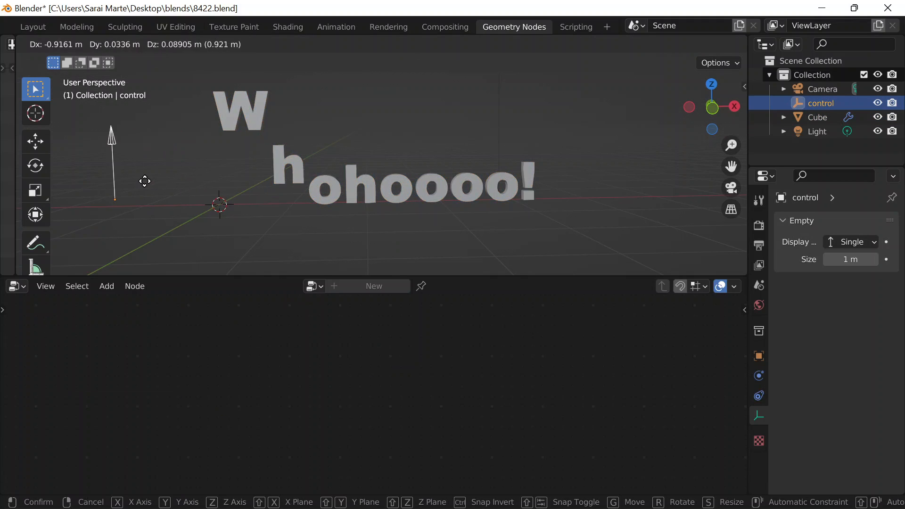
key("Escape")
Step: Insert a Float Curve node between ColorRamp and Combine XYZ and bend its curve upward with a point at about 0.303, 0.717
left_click(282, 176)
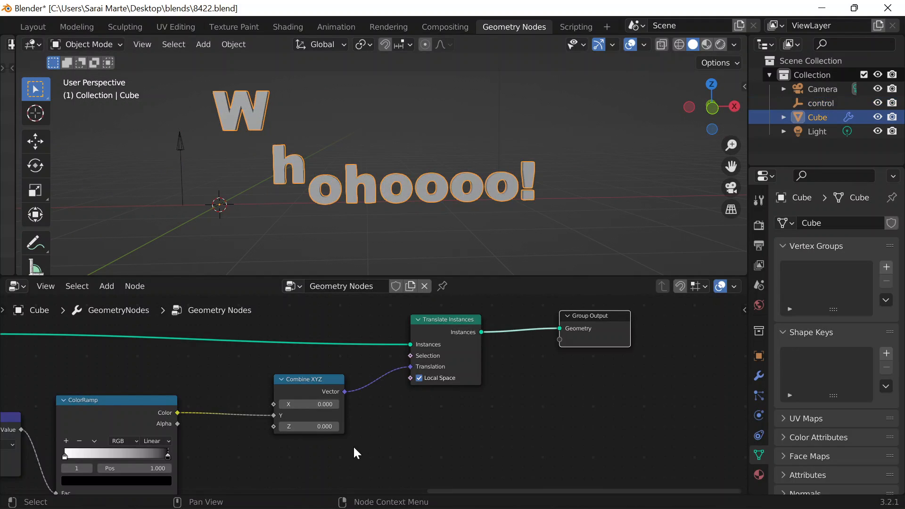
scroll(430, 368, "down", 3)
scroll(324, 371, "up", 5)
left_click(301, 367)
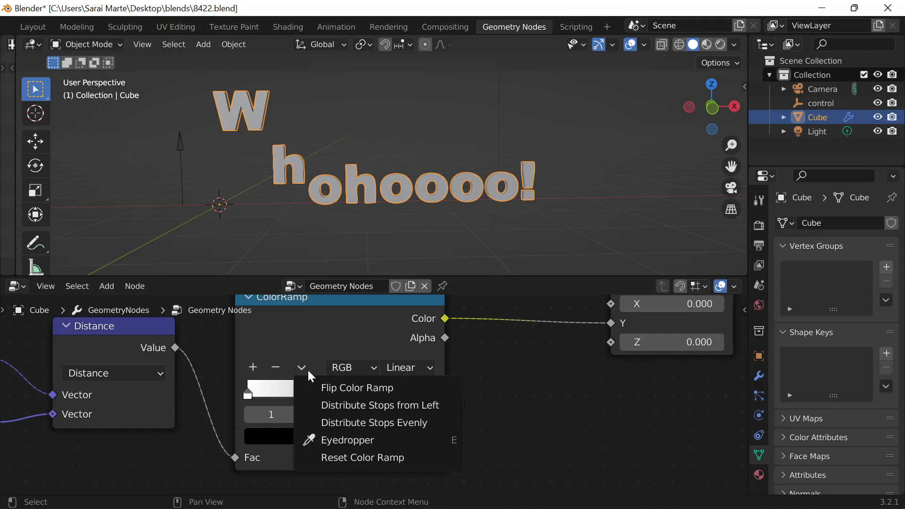
scroll(372, 377, "down", 4)
middle_click_drag(227, 416, 302, 402)
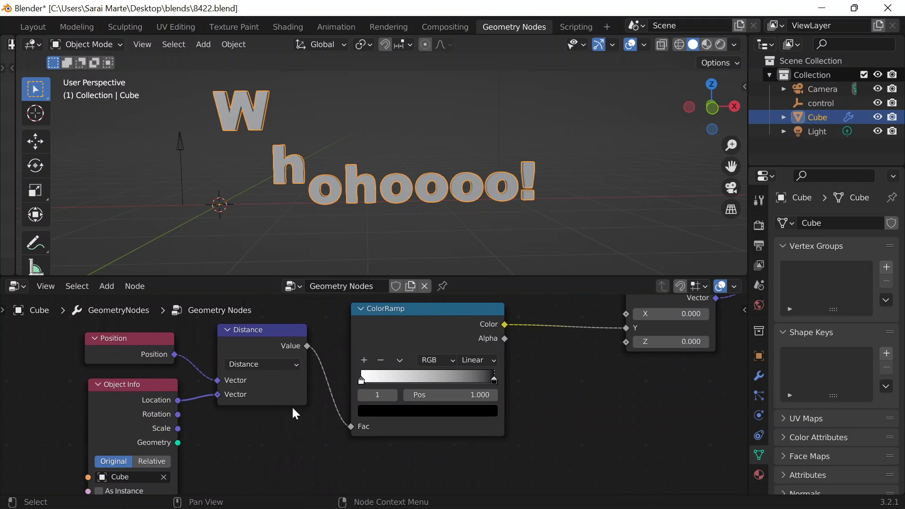
scroll(276, 363, "down", 2)
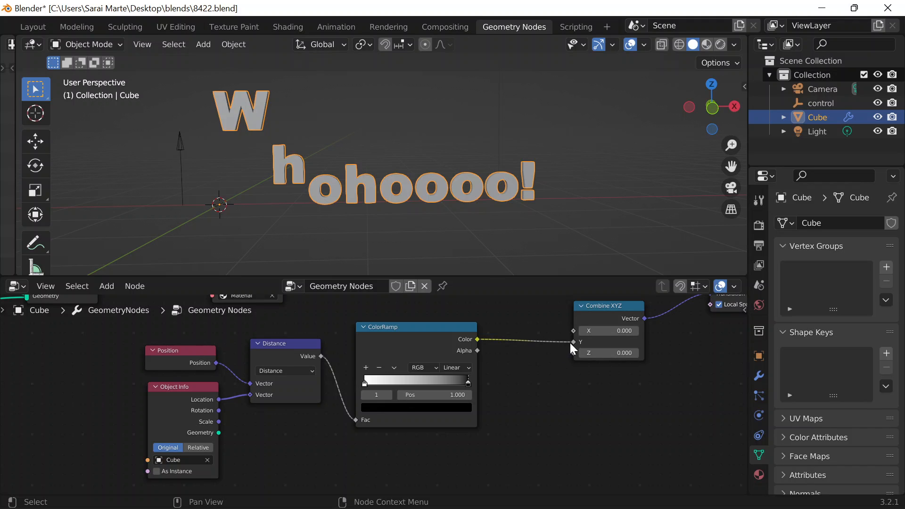
key("shift+a")
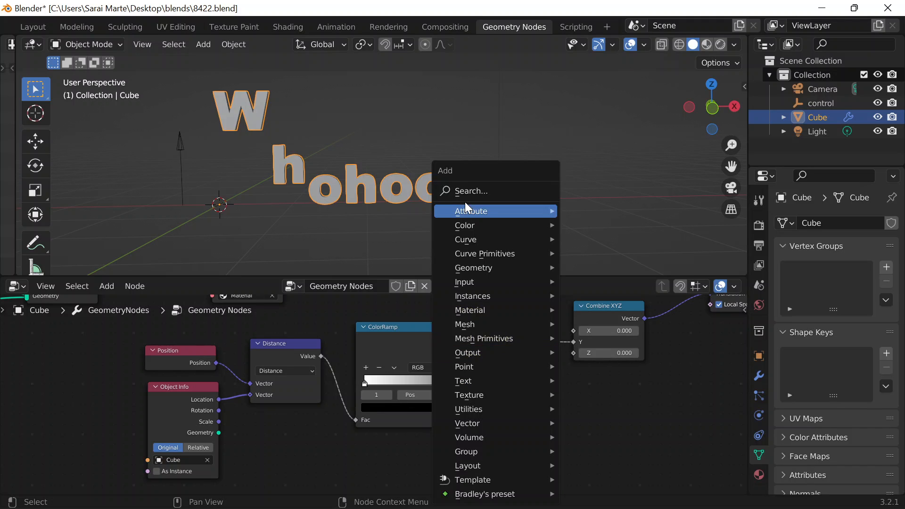
left_click(465, 201)
type("float")
key("Return")
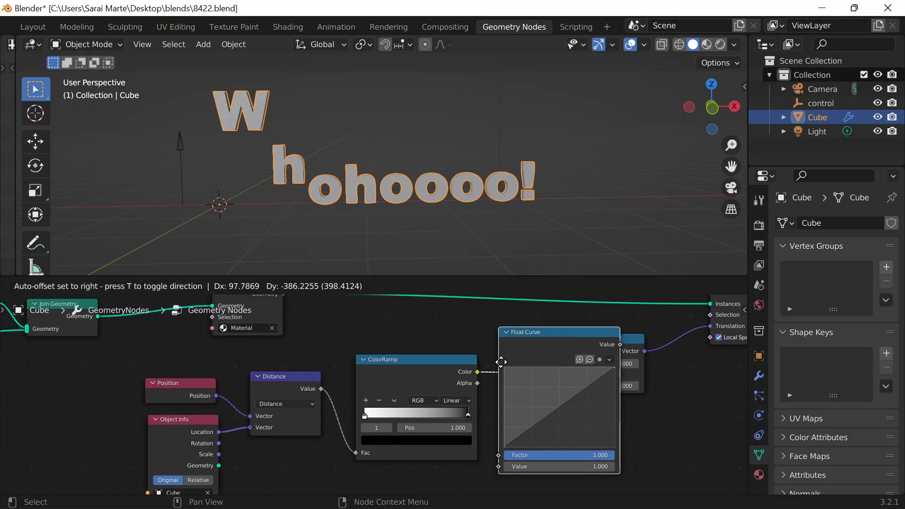
left_click(499, 361)
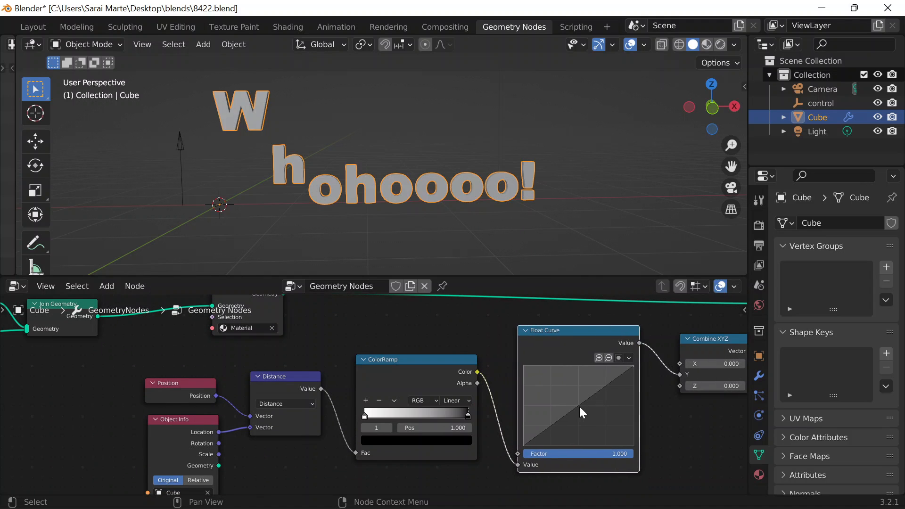
left_click_drag(575, 408, 557, 388)
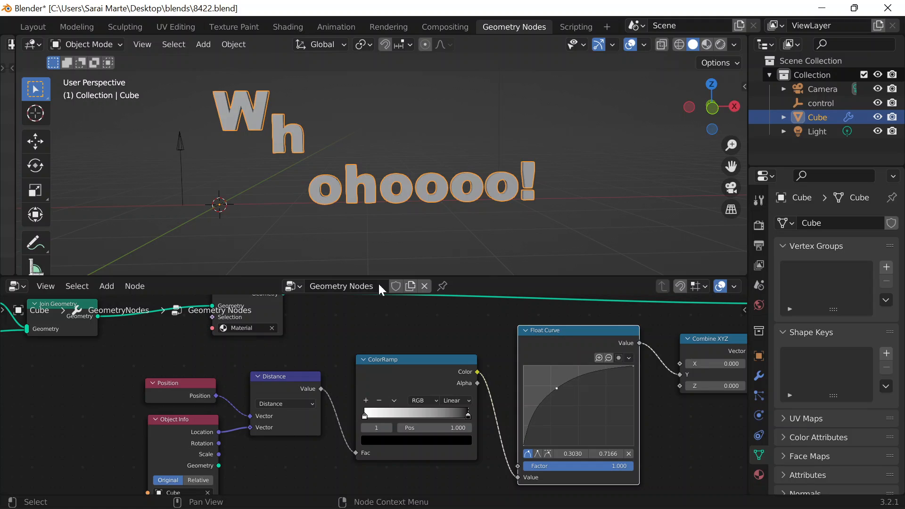
Step: Try moving the control empty freely and along the X, Y and Z axes to test the curved falloff
left_click(177, 147)
key("g")
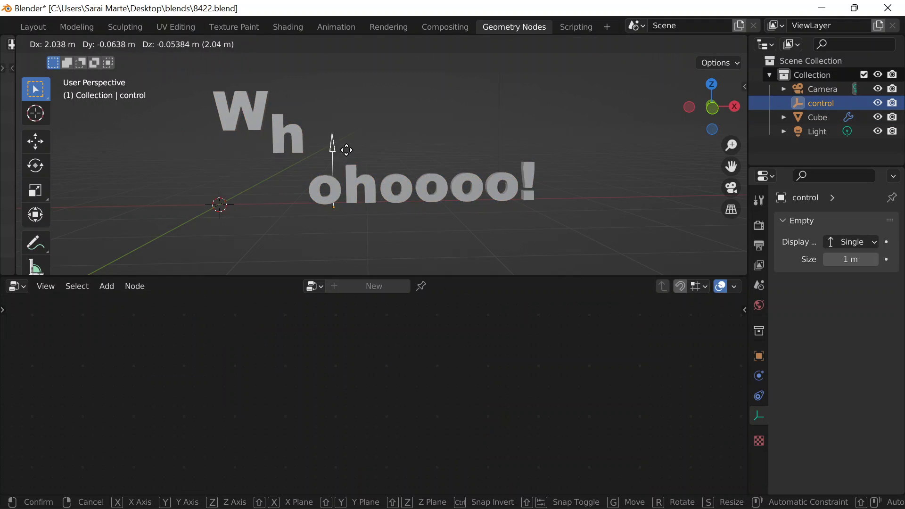
key("Escape")
key("g")
key("x")
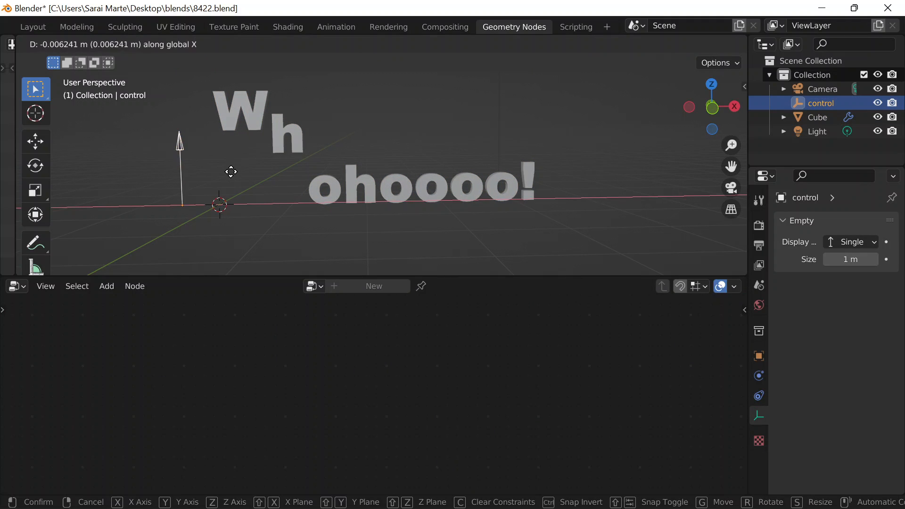
key("y")
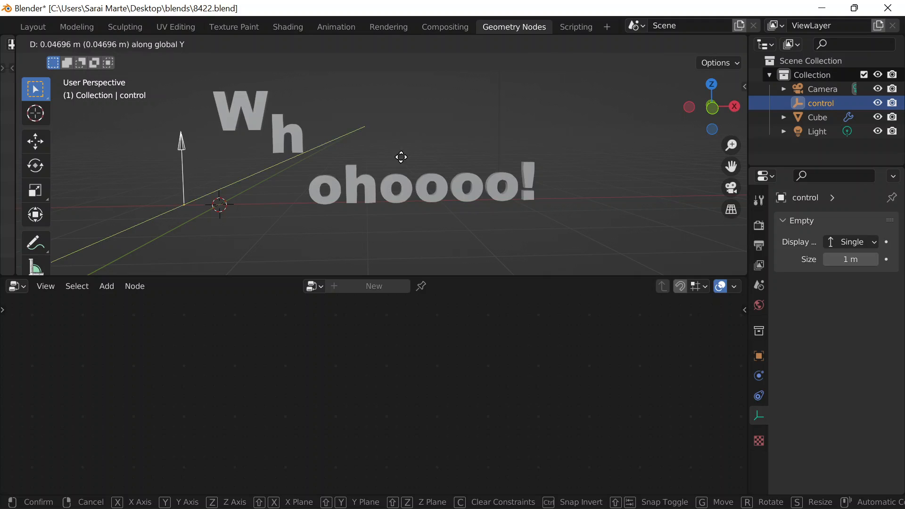
key("z")
left_click(419, 129)
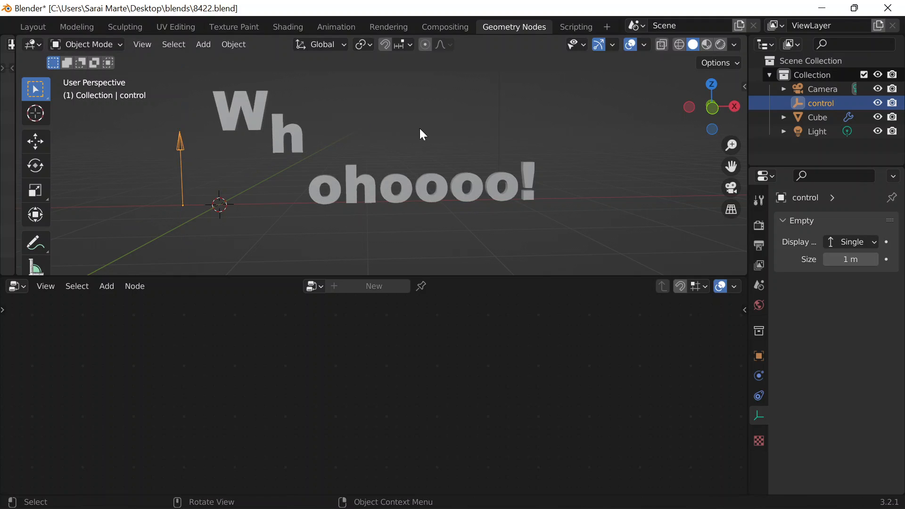
Step: Replace the Cube's Object Info node with one for the control empty and link its Location to the Distance node's second Vector
left_click(262, 131)
scroll(278, 452, "up", 5)
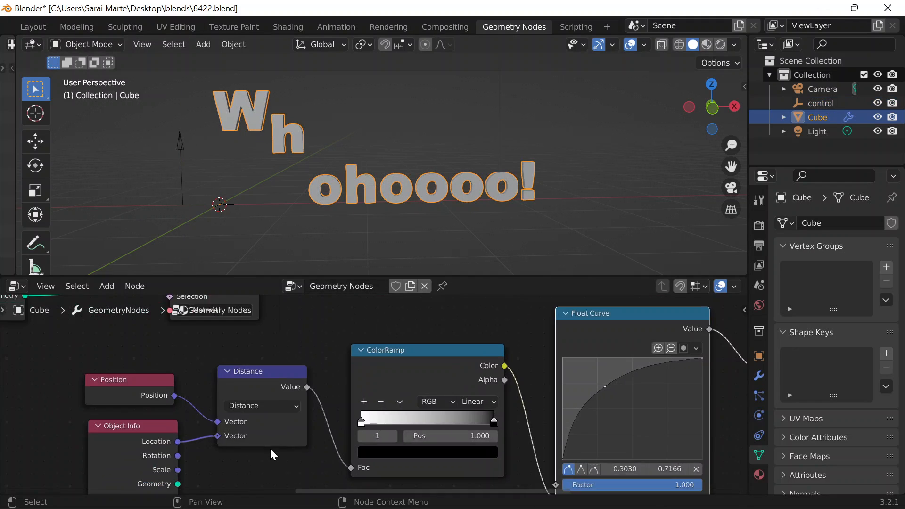
middle_click_drag(440, 376, 422, 407, "shift")
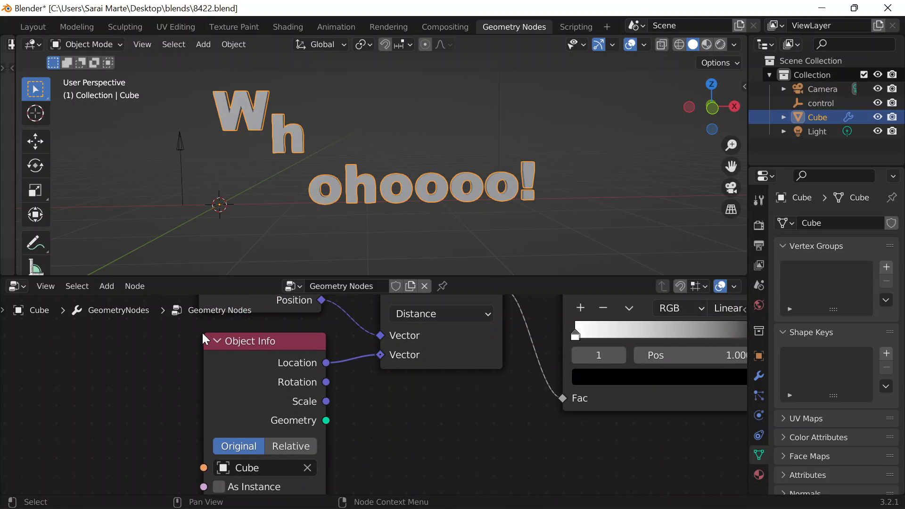
key("x")
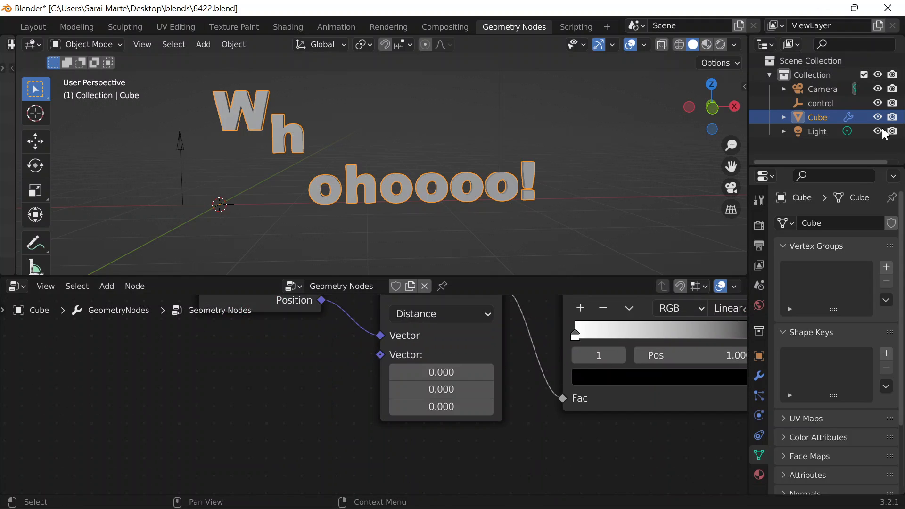
left_click_drag(825, 102, 262, 377)
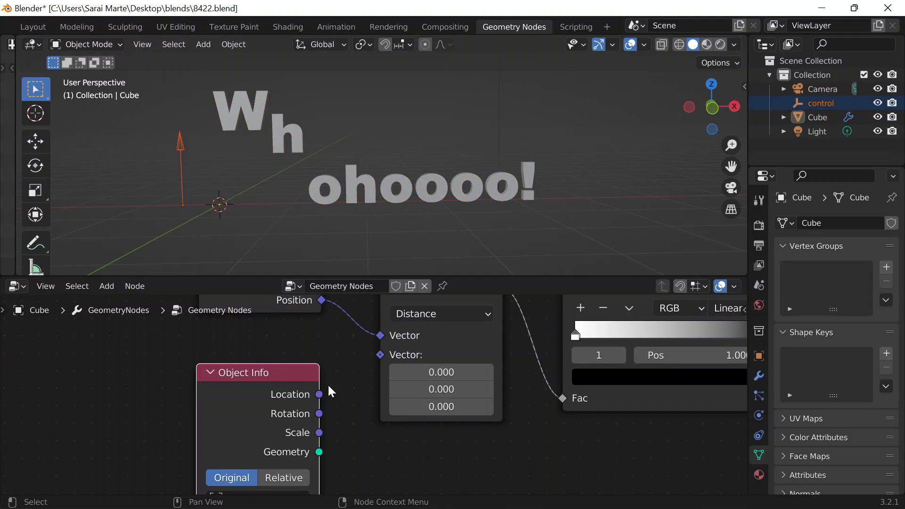
left_click_drag(318, 394, 381, 349)
left_click_drag(319, 394, 380, 354)
left_click_drag(319, 394, 370, 363)
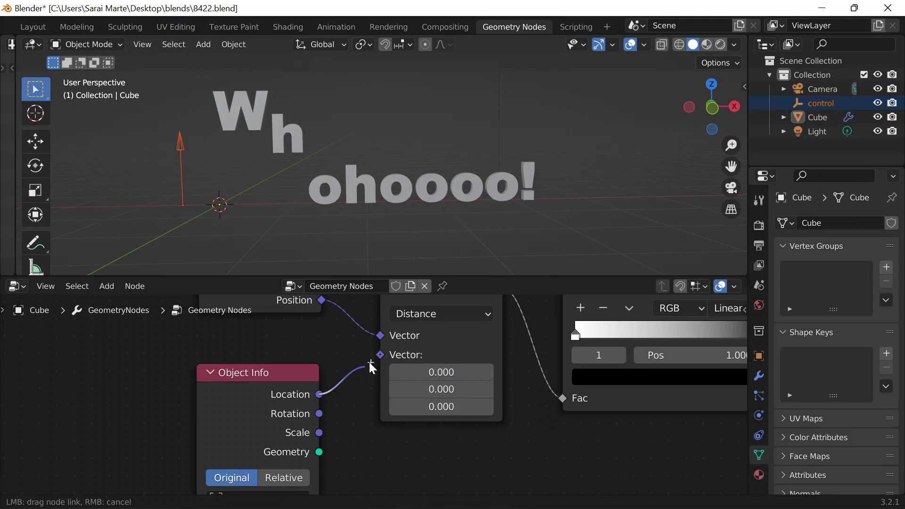
left_click_drag(281, 294, 380, 355)
Step: Move the control empty farther away from the W and test how the first letters rise as it approaches
left_click(180, 144)
key("g")
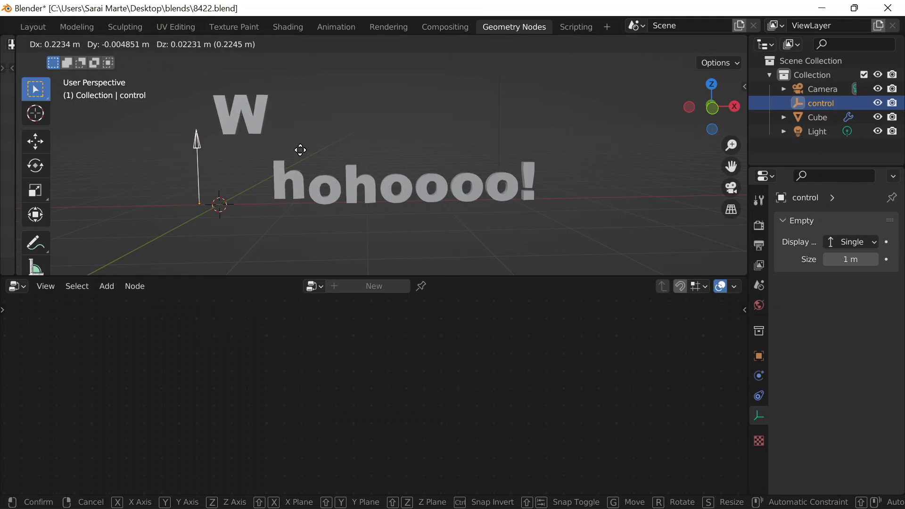
left_click(720, 179)
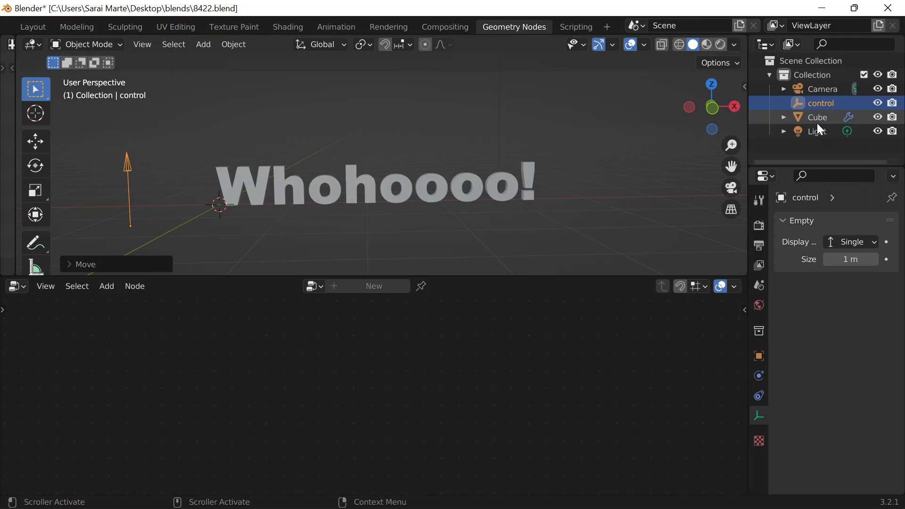
key("g")
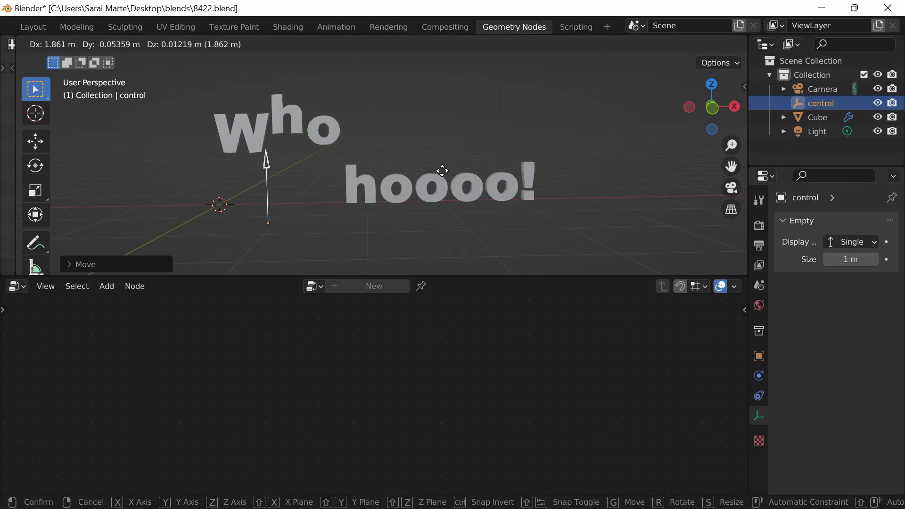
right_click(244, 177)
Step: Adjust the control empty's height along Z and sweep it along the whole word, leaving it beside the W
middle_click_drag(244, 176, 281, 171)
key("g")
key("z")
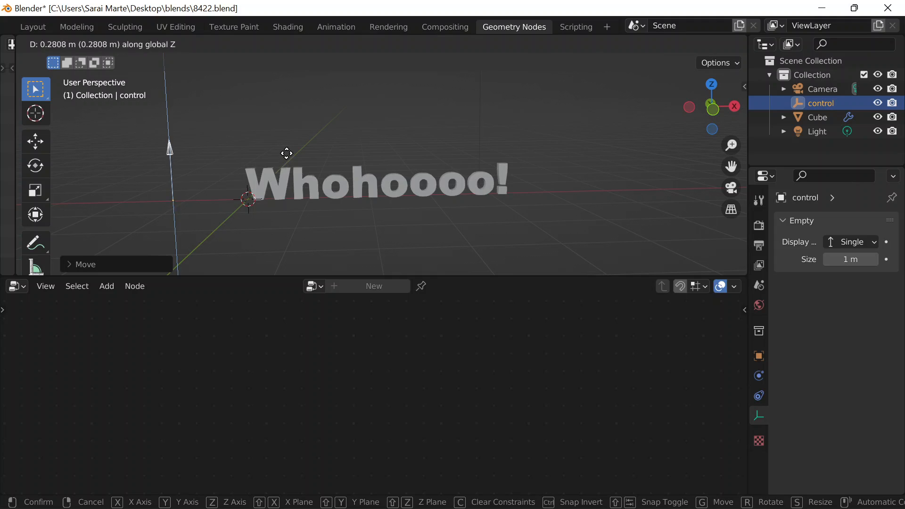
left_click(287, 154)
key("g")
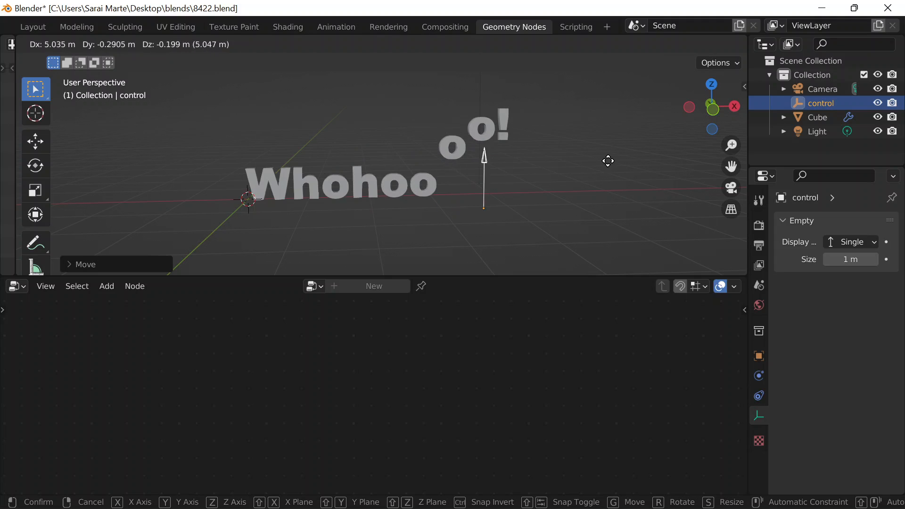
left_click(267, 174)
Step: Examine the text object's ColorRamp, Float Curve and Combine XYZ nodes and how they are linked
left_click(338, 184)
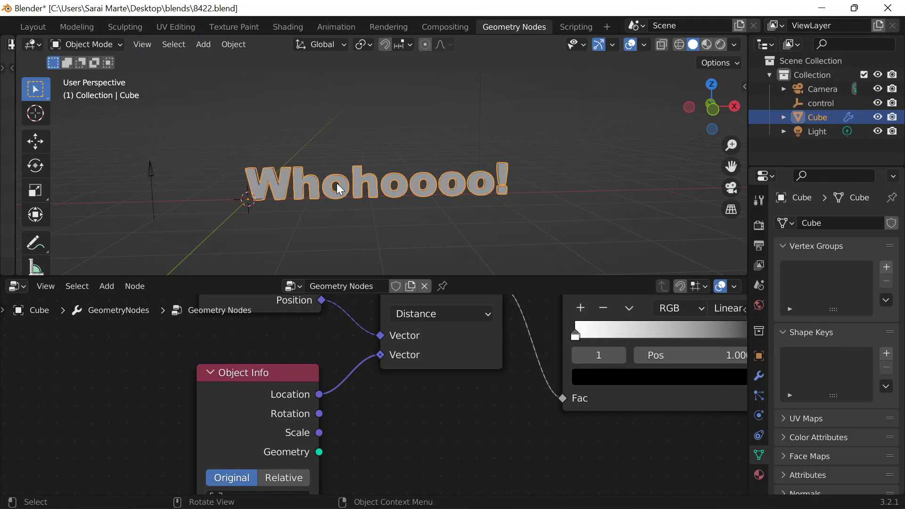
middle_click_drag(499, 406, 307, 437)
scroll(457, 392, "down", 5)
middle_click_drag(548, 325, 339, 383)
scroll(353, 373, "up", 1)
scroll(353, 373, "up", 1)
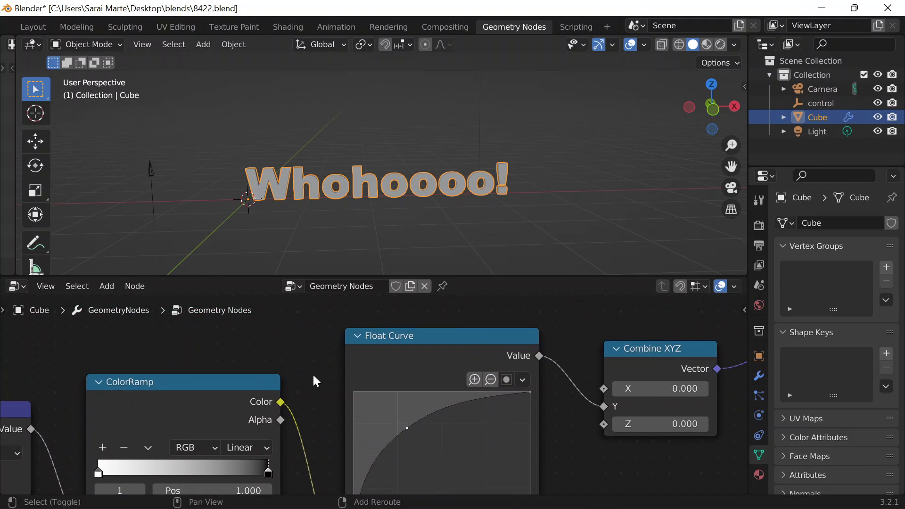
left_click(151, 181)
left_click(262, 176)
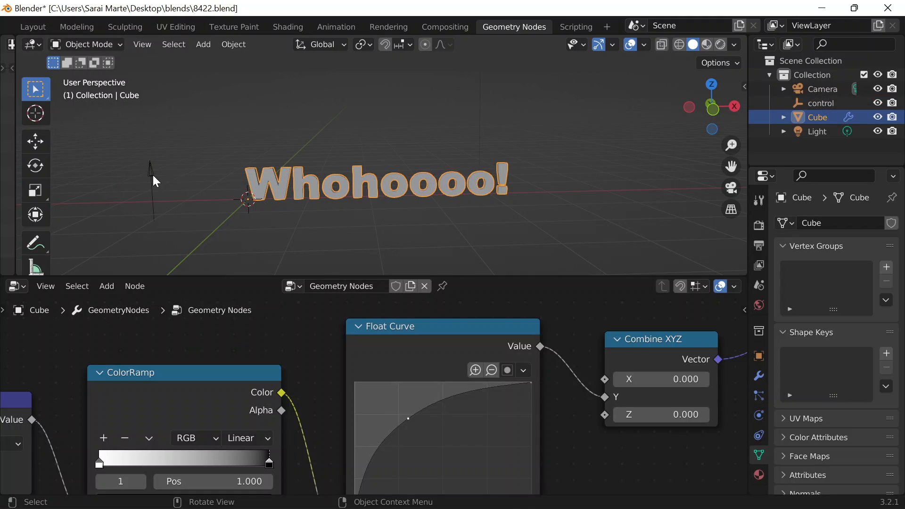
middle_click_drag(296, 353, 249, 326)
scroll(35, 198, "down", 2)
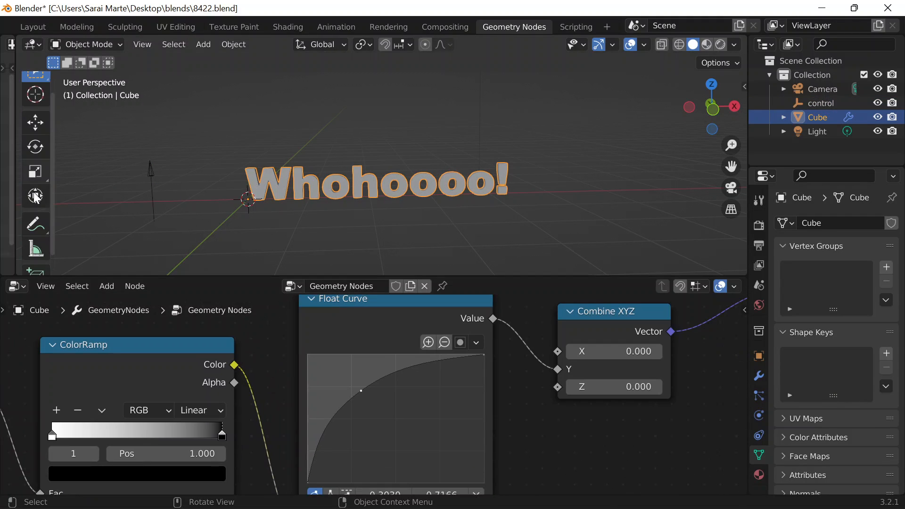
Step: Sketch an arch-shaped motion path with the Annotate tool beside the text, circle its peak and label it "V=0"
left_click(36, 206)
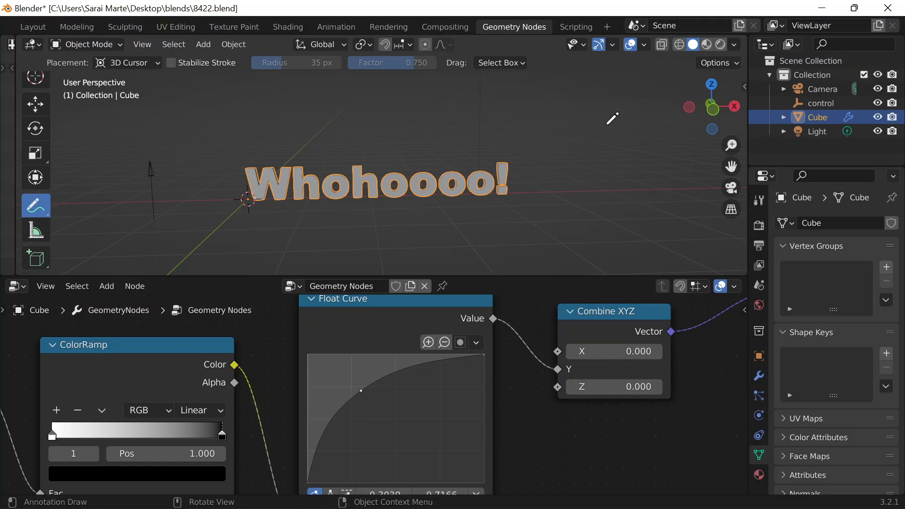
mouse_move(569, 192)
left_mouse_down()
mouse_move(584, 125)
mouse_move(615, 121)
mouse_move(625, 121)
mouse_move(658, 193)
left_mouse_up()
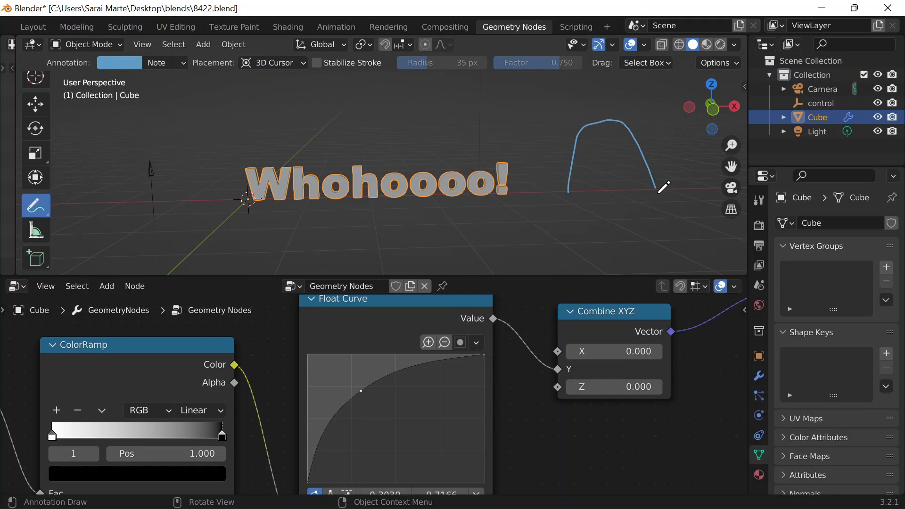
mouse_move(595, 101)
left_mouse_down()
mouse_move(621, 114)
mouse_move(604, 108)
mouse_move(640, 84)
mouse_move(648, 89)
left_mouse_up()
left_click_drag(644, 95, 654, 92)
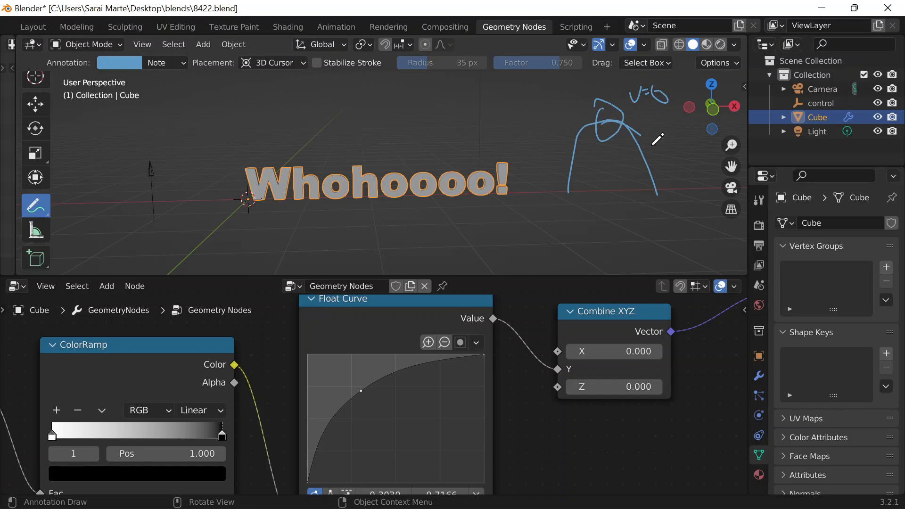
left_click_drag(651, 141, 660, 225)
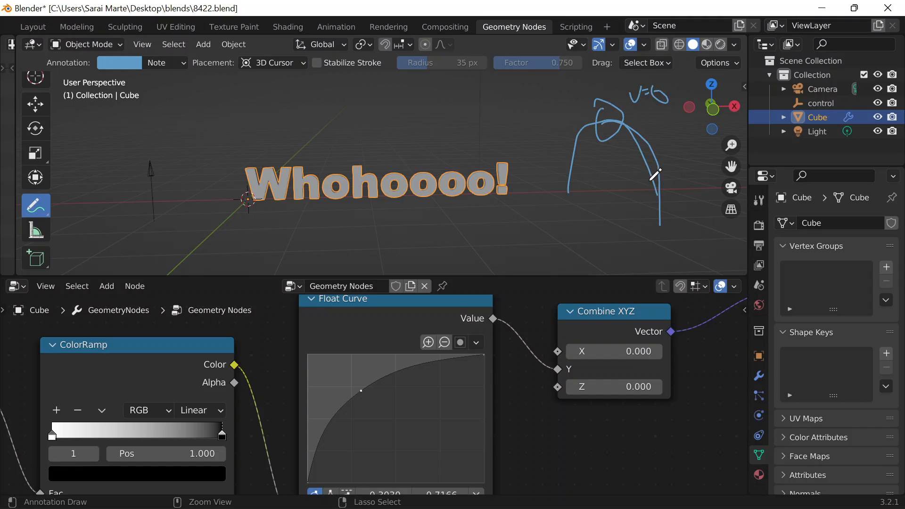
Step: Undo all the annotation strokes drawn beside the text
key("ctrl+z")
key("ctrl+z")
key("ctrl+z")
key("ctrl+z")
key("ctrl+z")
key("ctrl+z")
key("ctrl+z")
key("ctrl+z")
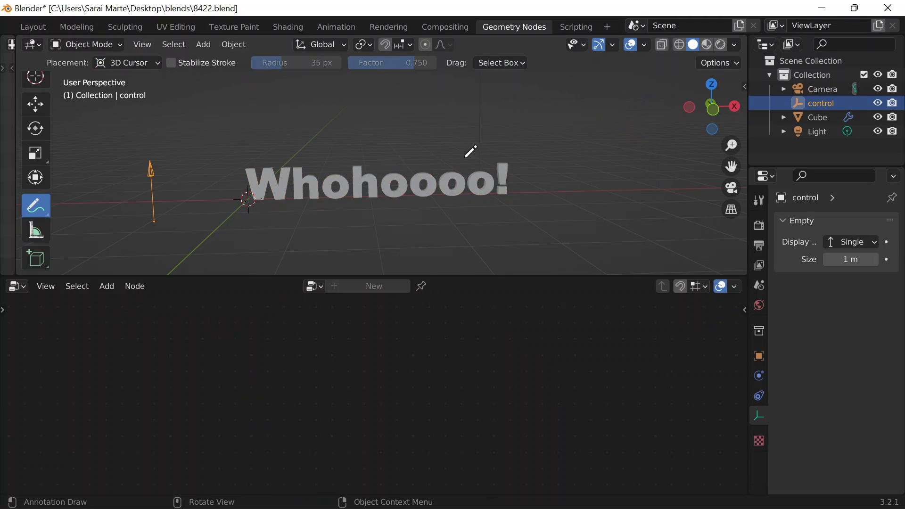
Step: Switch from annotating to selecting, then move the control empty closer to the W to test its effect on the letter
scroll(67, 92, "up", 2)
scroll(43, 98, "up", 2)
left_click(42, 97)
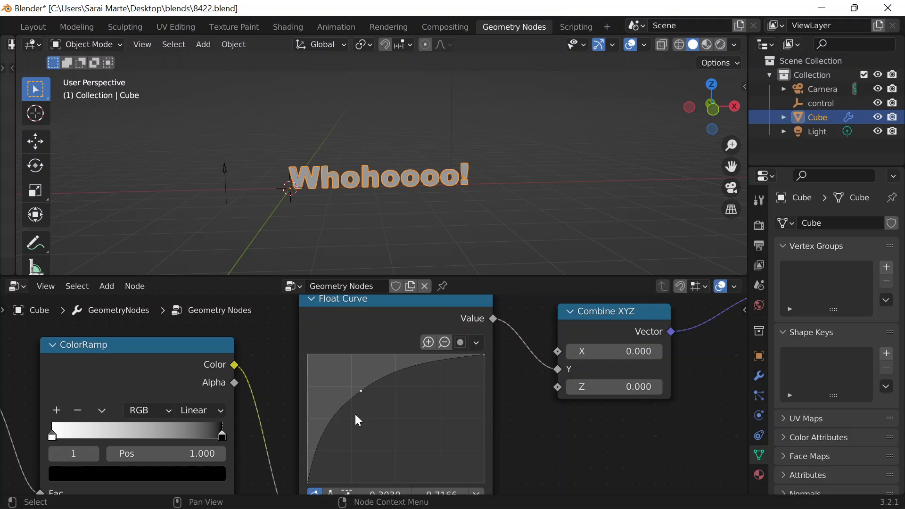
scroll(212, 175, "up", 3)
left_click(120, 194)
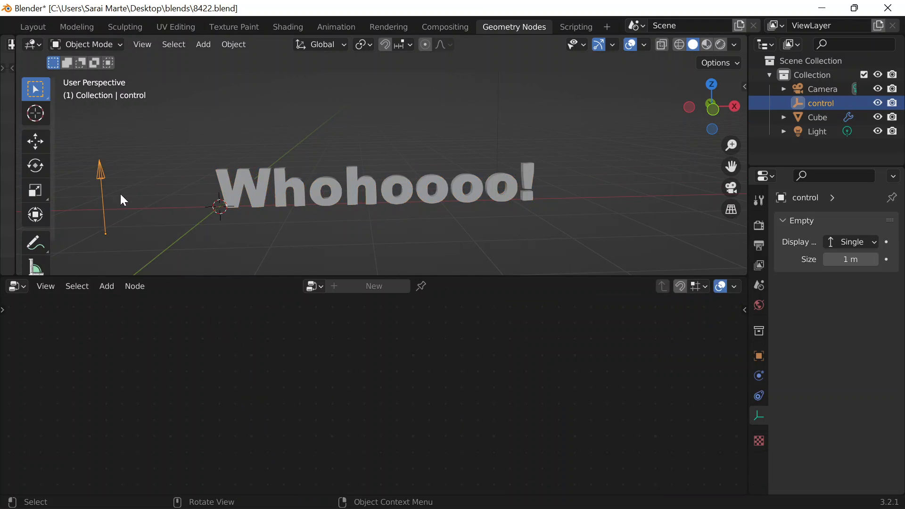
key("g")
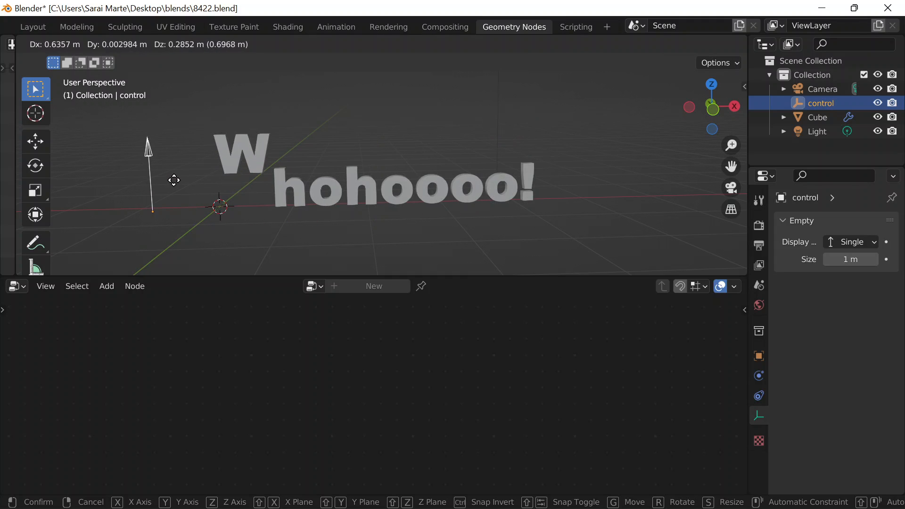
left_click(148, 184)
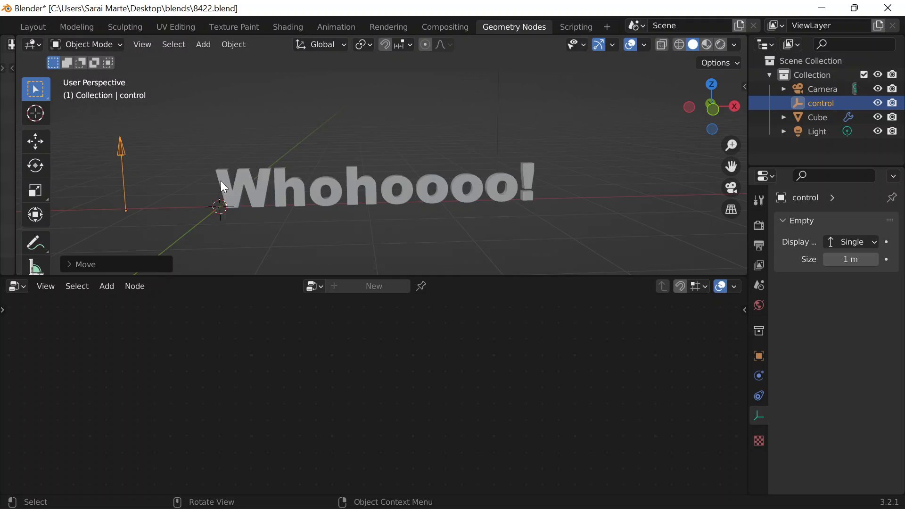
left_click(317, 173)
scroll(477, 206, "up", 2)
scroll(609, 408, "down", 4)
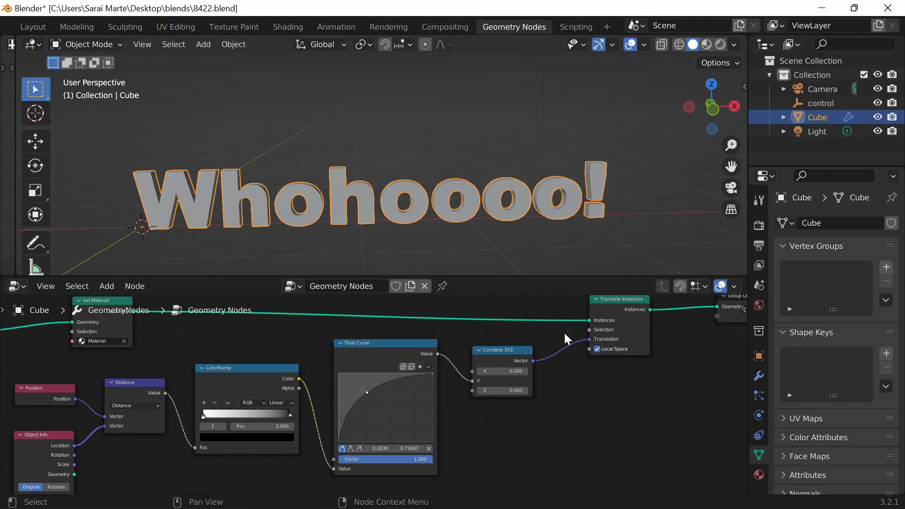
scroll(216, 189, "down", 3)
key("g")
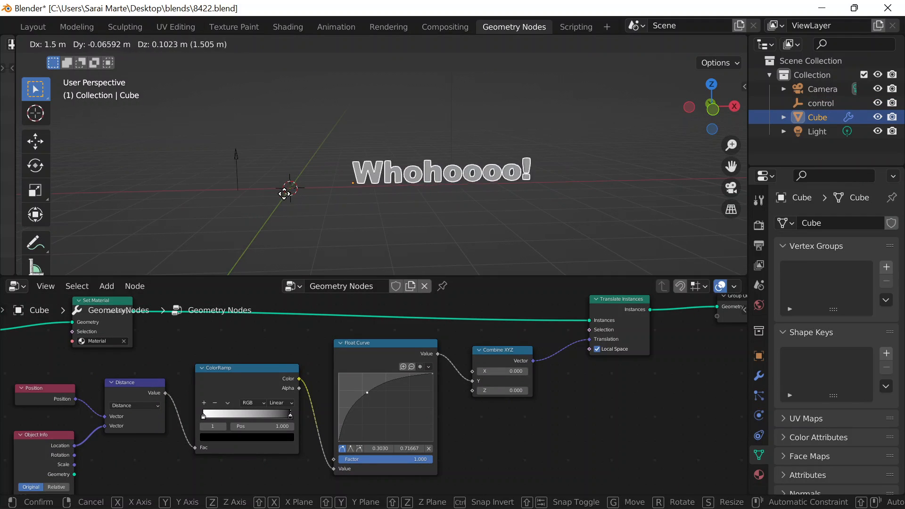
left_click(267, 187)
Step: Move the control empty along the X axis, away from the W, to about X -1.53 m
left_click(235, 151)
key("g")
key("x")
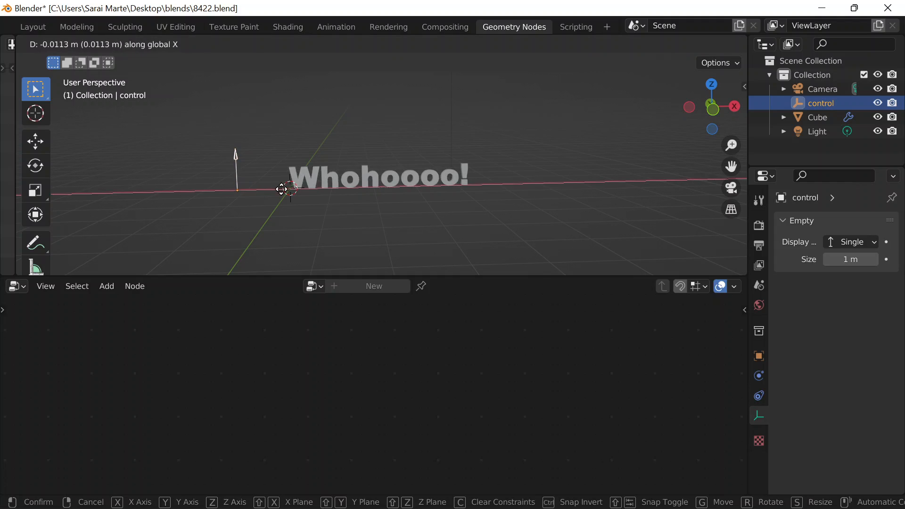
left_click(242, 189)
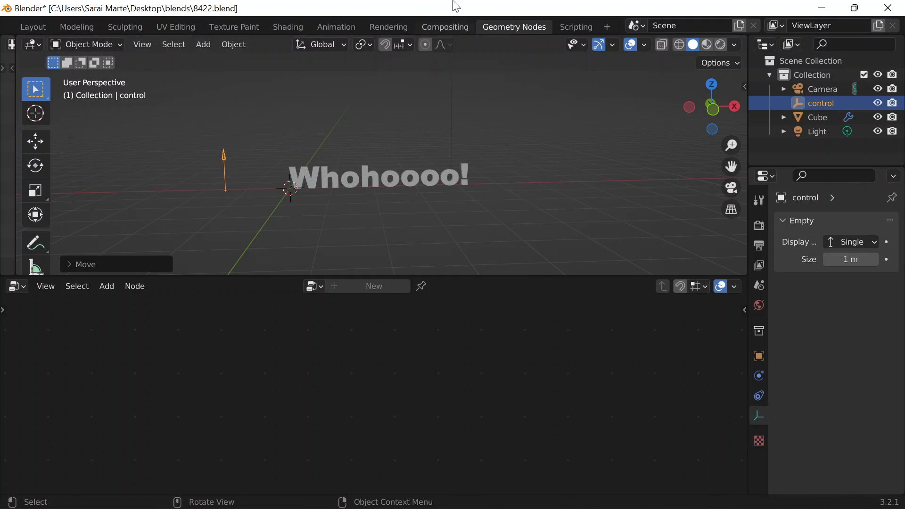
Step: Switch to the Layout workspace, enlarge the timeline and show the control empty's transform values in the viewport
scroll(71, 21, "up", 2)
scroll(72, 21, "up", 3)
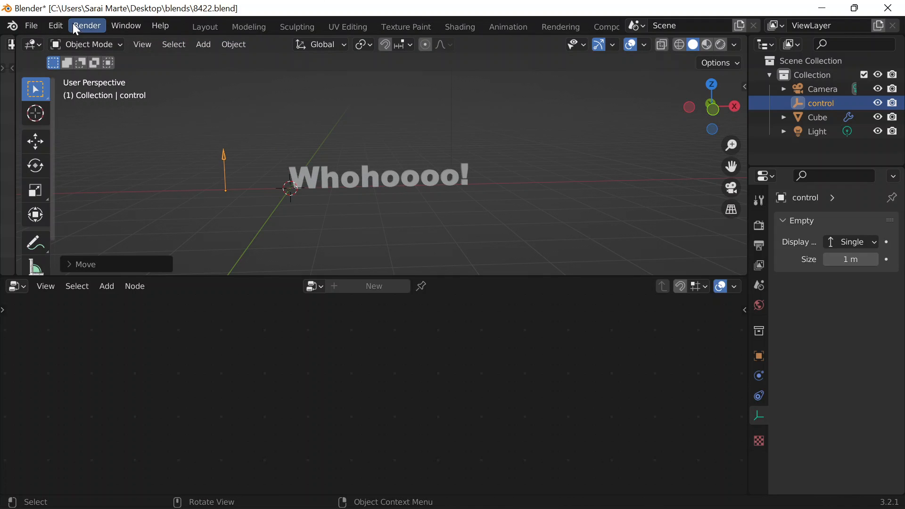
left_click(210, 29)
middle_click_drag(466, 339, 660, 279)
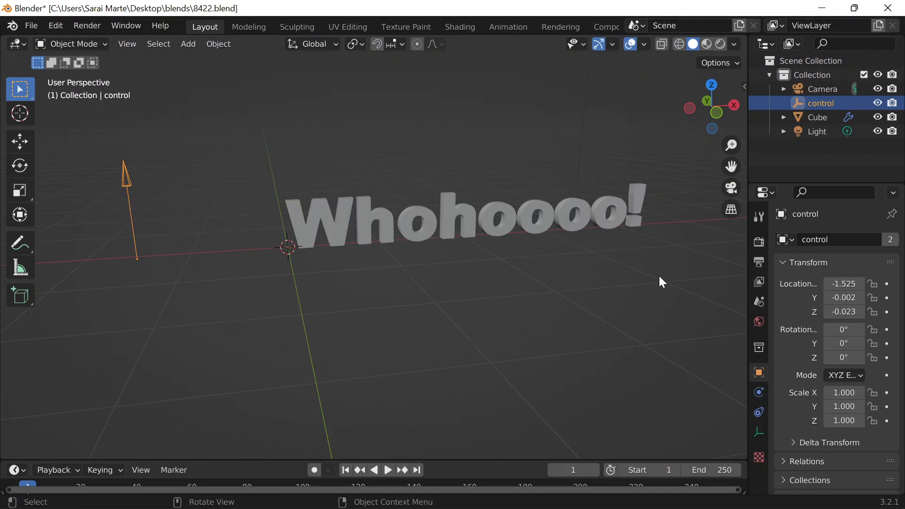
middle_click_drag(598, 241, 538, 195, "shift")
left_click_drag(434, 461, 432, 351)
key("n")
middle_click_drag(501, 216, 593, 398)
Step: Set the animation's end frame to 80
left_click(712, 360)
type("80")
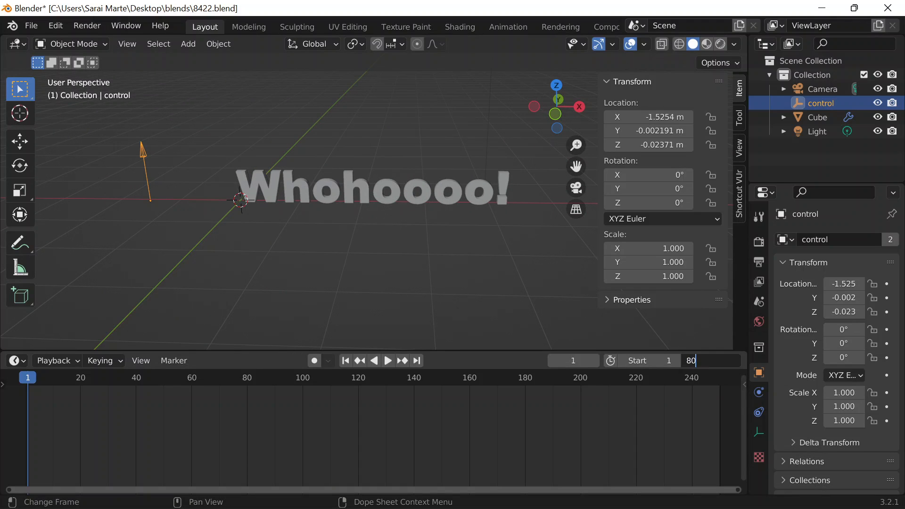
key("Return")
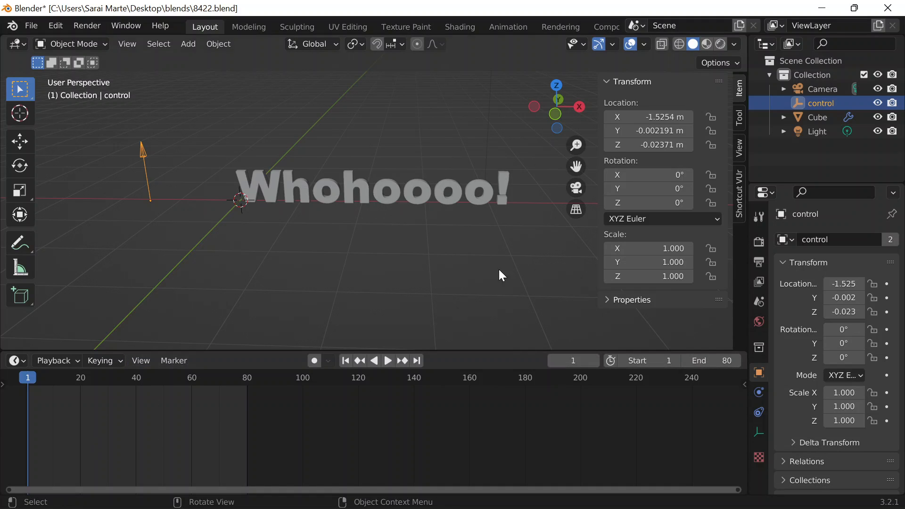
Step: Move the control empty to about X -1.03 m before the W and insert a location keyframe at frame 1
key("g")
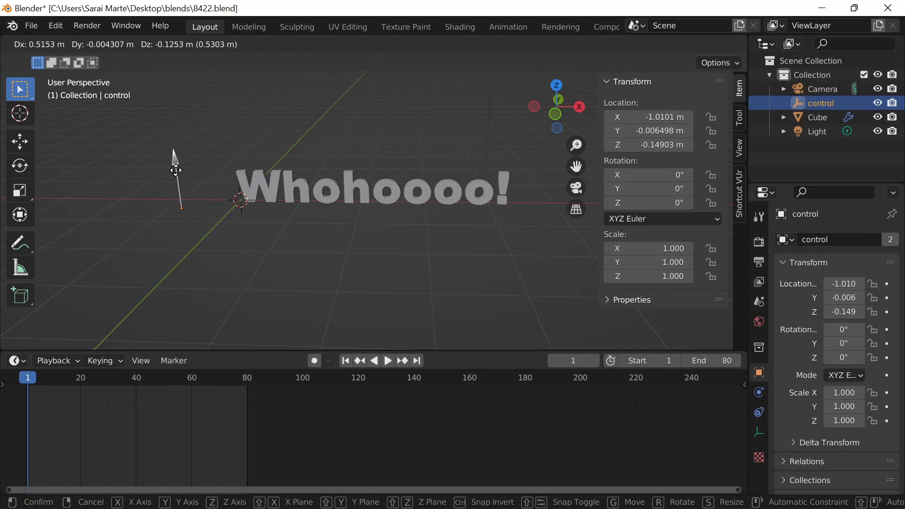
left_click(175, 171)
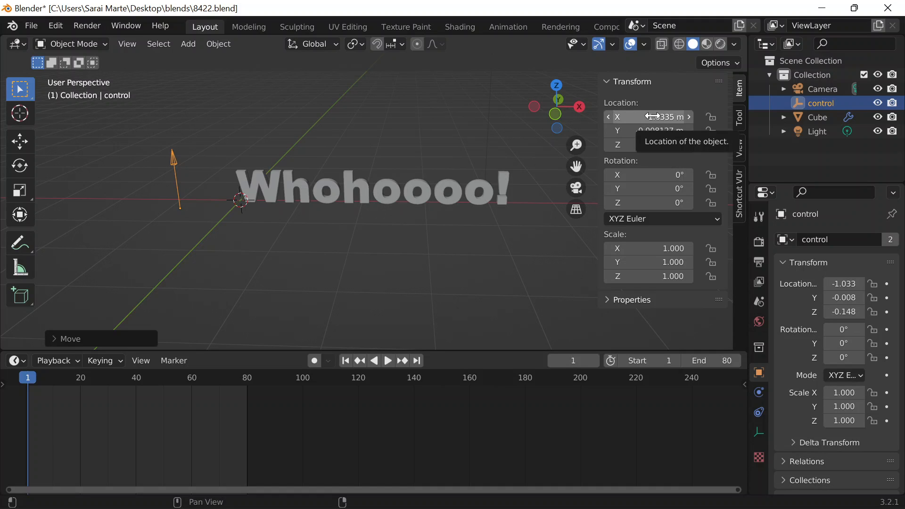
key("i")
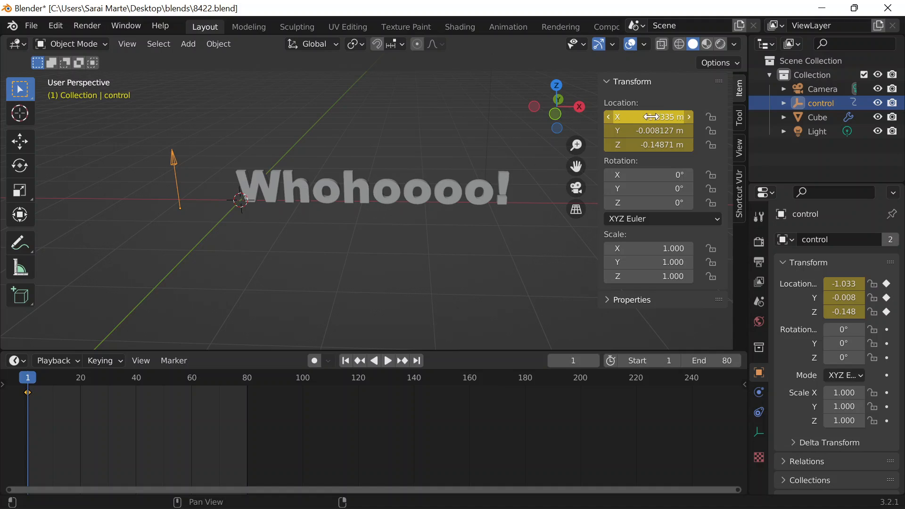
Step: At frame 80, move the control empty past the exclamation mark to about X 5.06 m and insert a location keyframe
left_click_drag(24, 380, 120, 380)
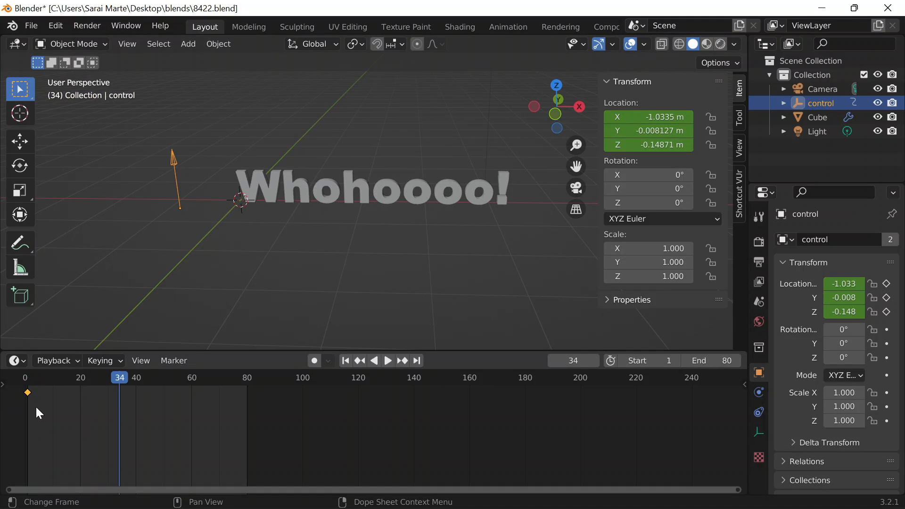
left_click_drag(41, 411, 4, 370)
left_click(573, 360)
type("80")
key("Return")
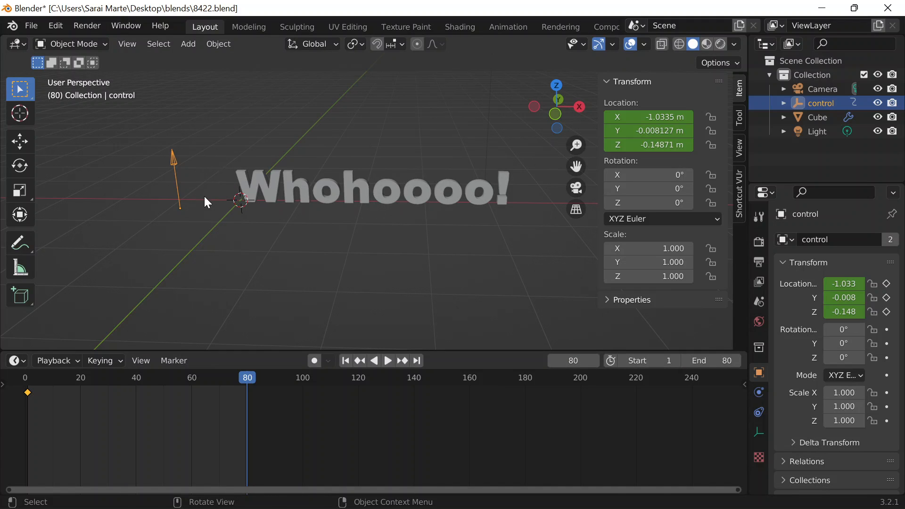
key("g")
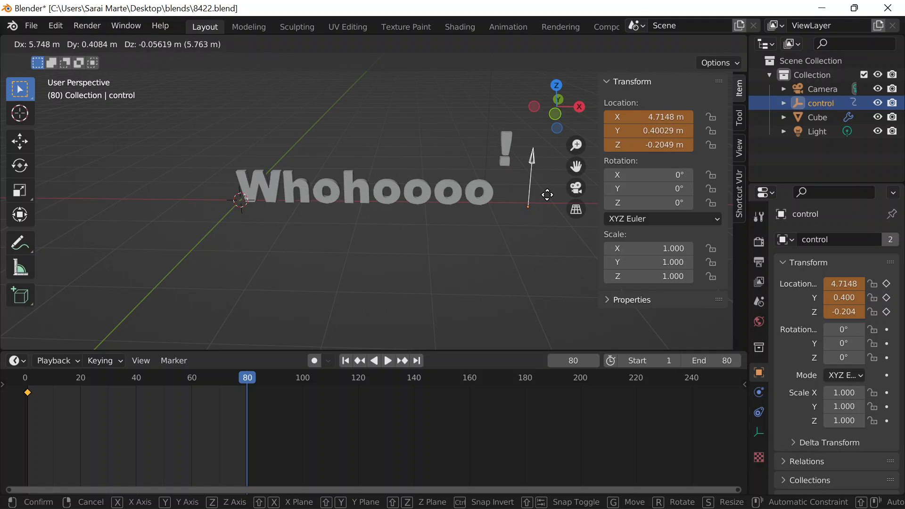
left_click(573, 194)
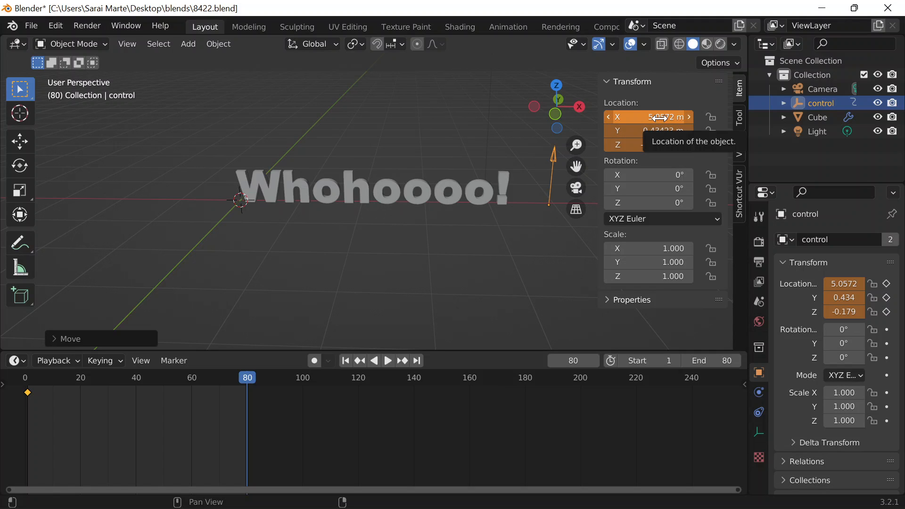
key("i")
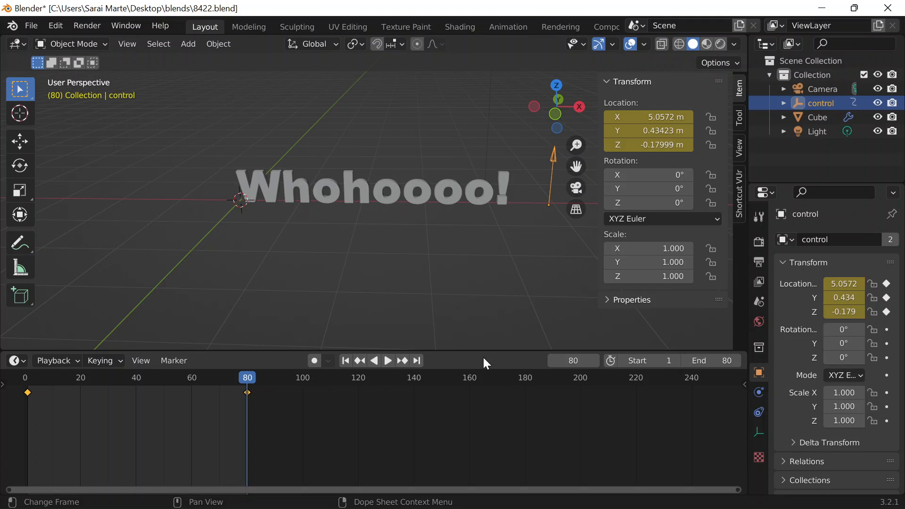
Step: Play the animation to check how the letters jump, stop it, and hide the viewport's transform sidebar
left_click(392, 365)
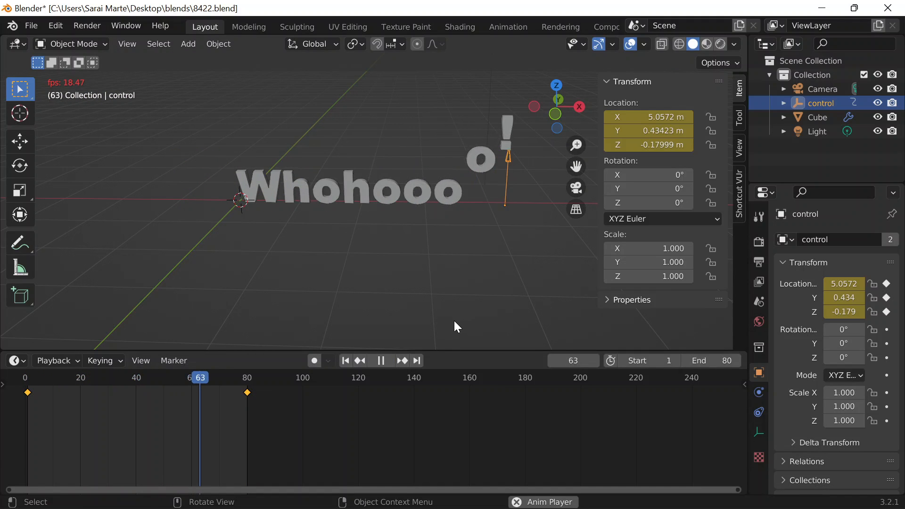
left_click(381, 361)
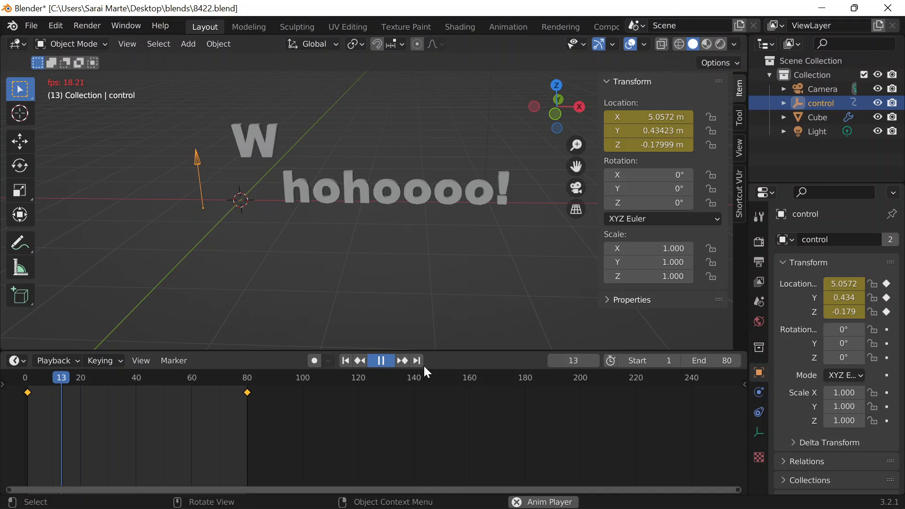
key("n")
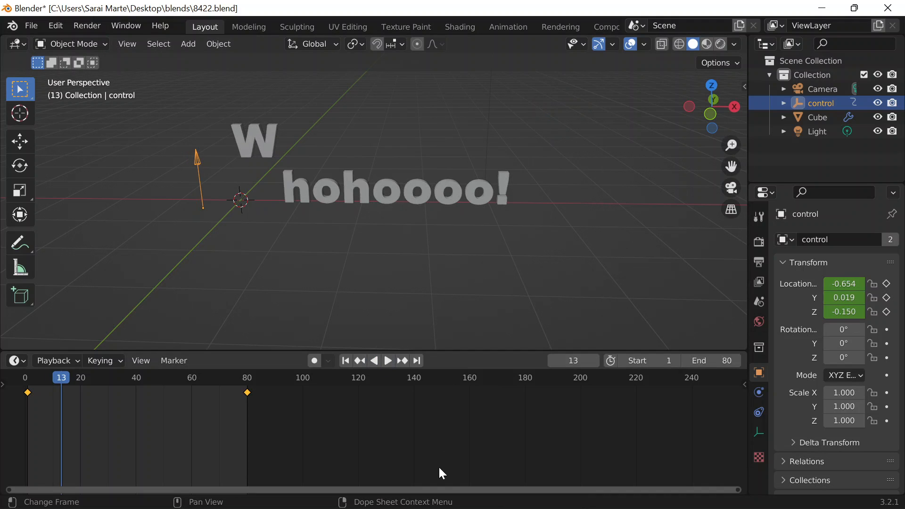
Step: Shrink the timeline again and switch the viewport to Rendered shading
left_click_drag(445, 351, 452, 441)
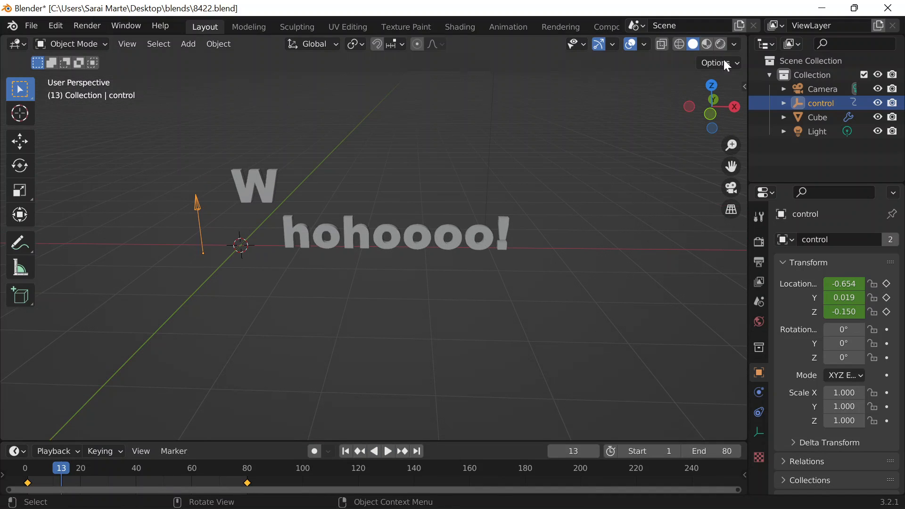
left_click(718, 44)
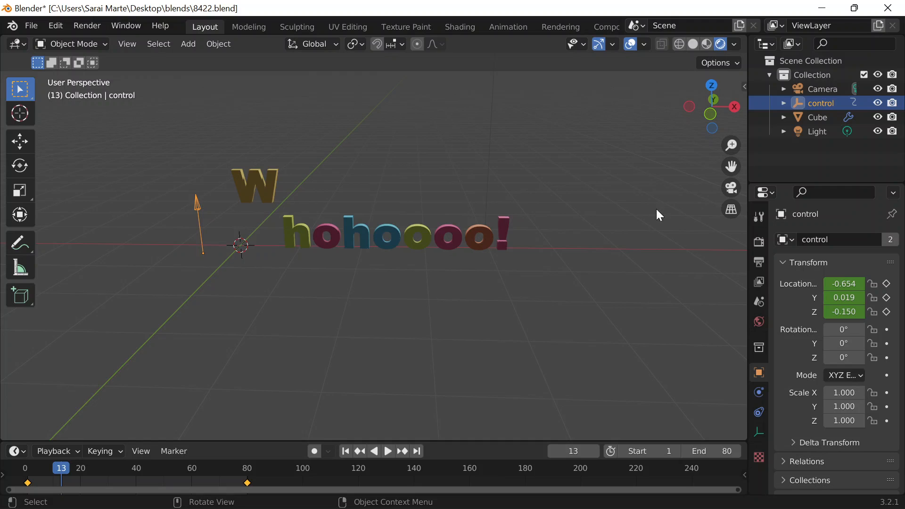
left_click_drag(693, 110, 702, 94)
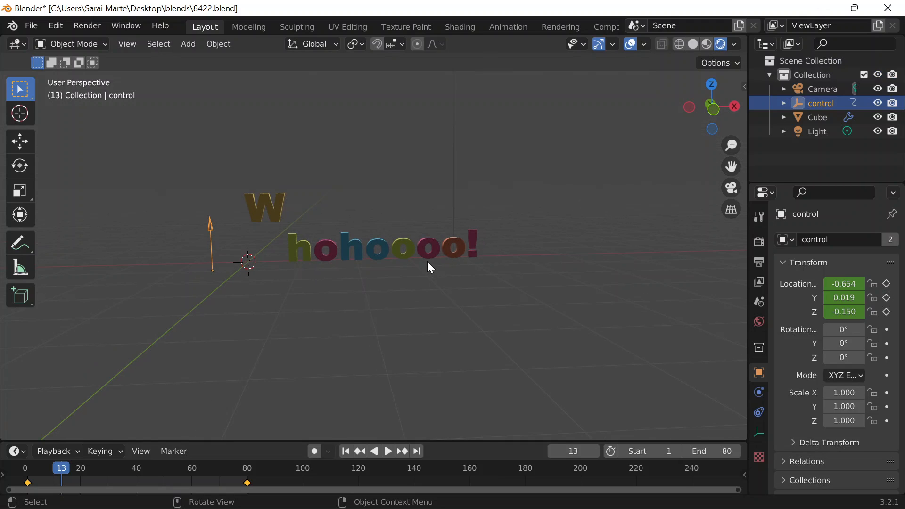
Step: Add a plane as the floor, scale it to about 4.45 and move it along X by about 2.27 m under the text
key("shift+a")
mouse_move(360, 222)
left_click(469, 225)
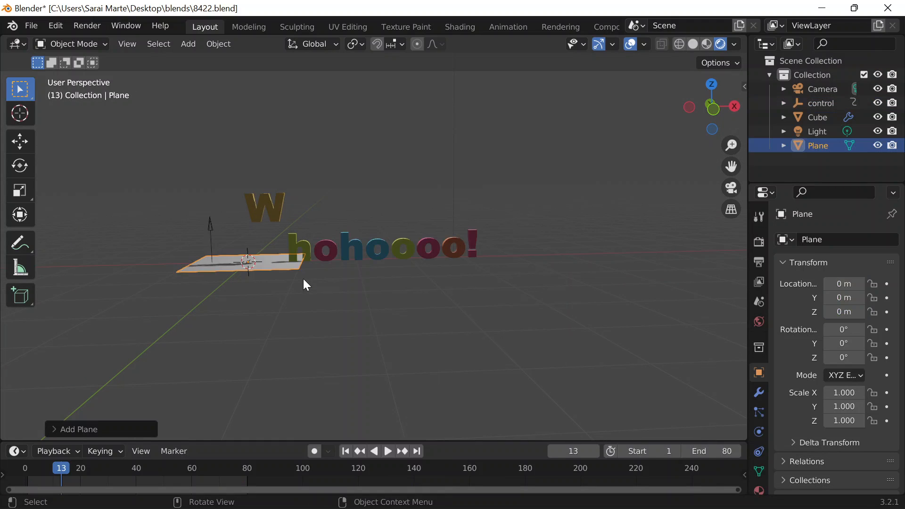
key("s")
left_click(501, 292)
key("g")
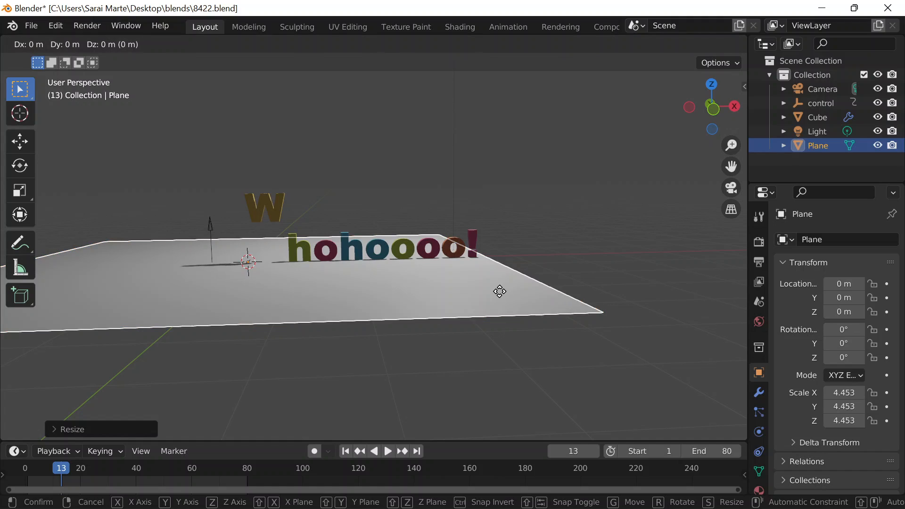
key("x")
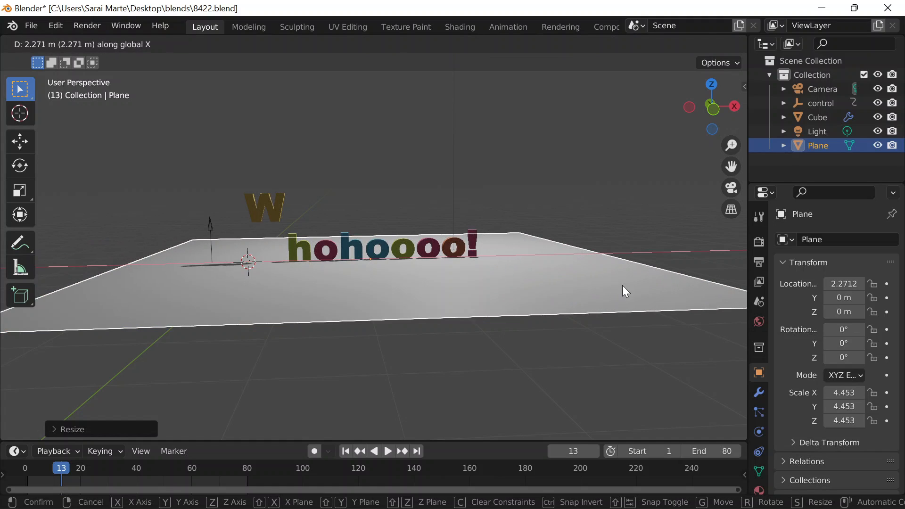
left_click(622, 285)
Step: In Edit Mode, extrude the plane's edge behind the text upward along Z to form a backdrop wall
middle_click_drag(622, 284, 317, 221)
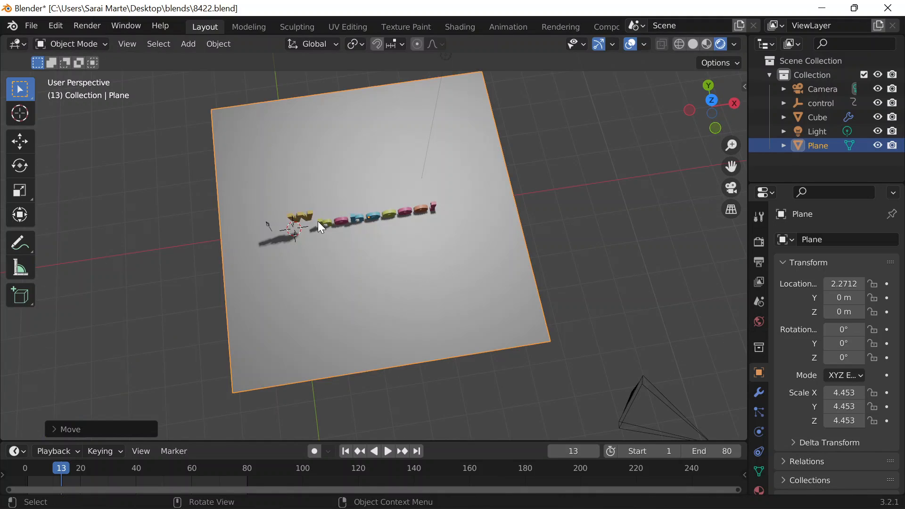
scroll(318, 222, "up", 1)
left_click(76, 44)
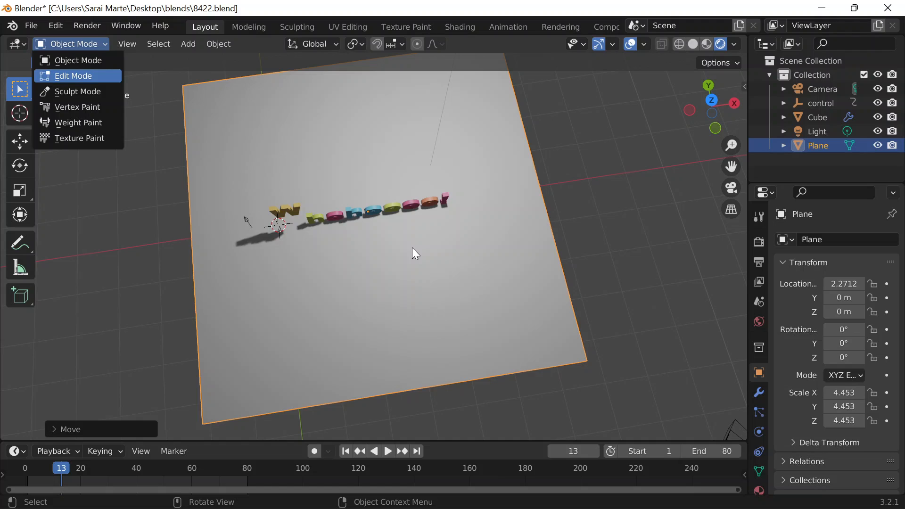
middle_click_drag(412, 248, 383, 174)
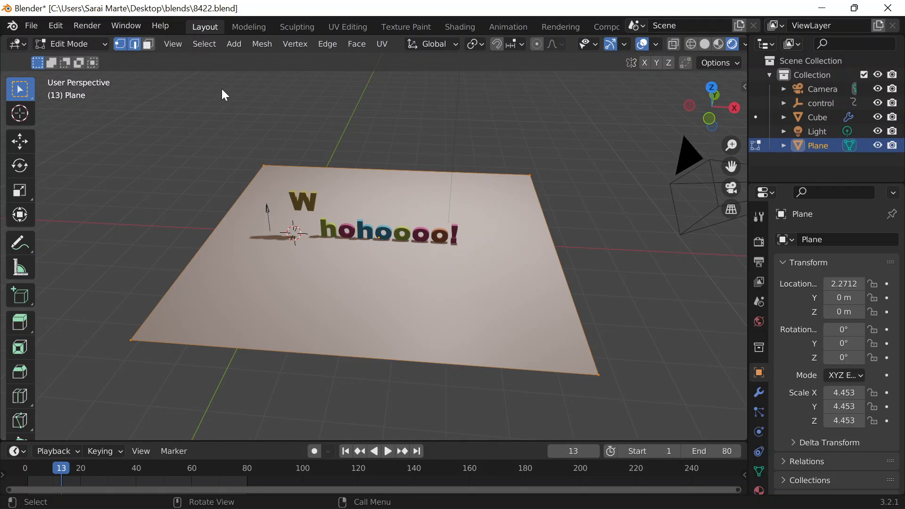
scroll(224, 95, "down", 2)
key("e")
key("z")
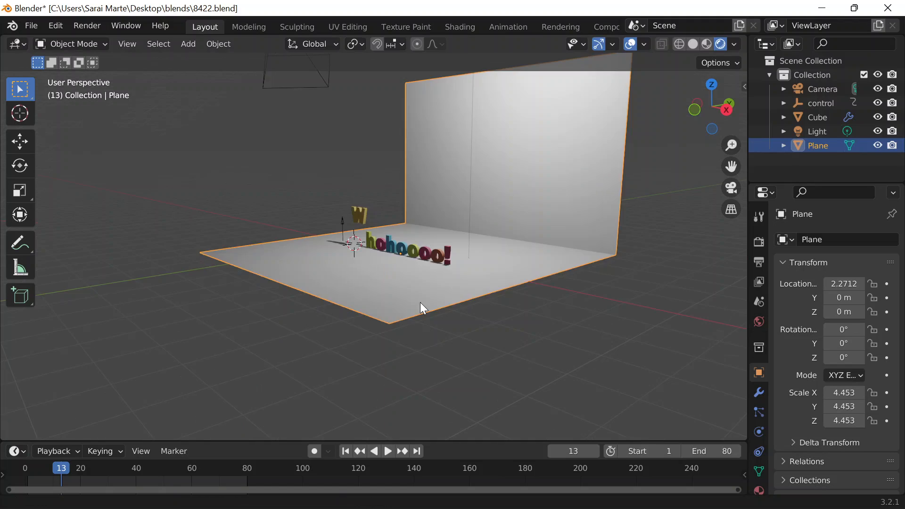
Step: Add a Bevel modifier to the plane with an amount of 0.72 m and 82 segments, rounding the corner between floor and wall
middle_click_drag(422, 309, 249, 324, "shift")
scroll(606, 343, "up", 4)
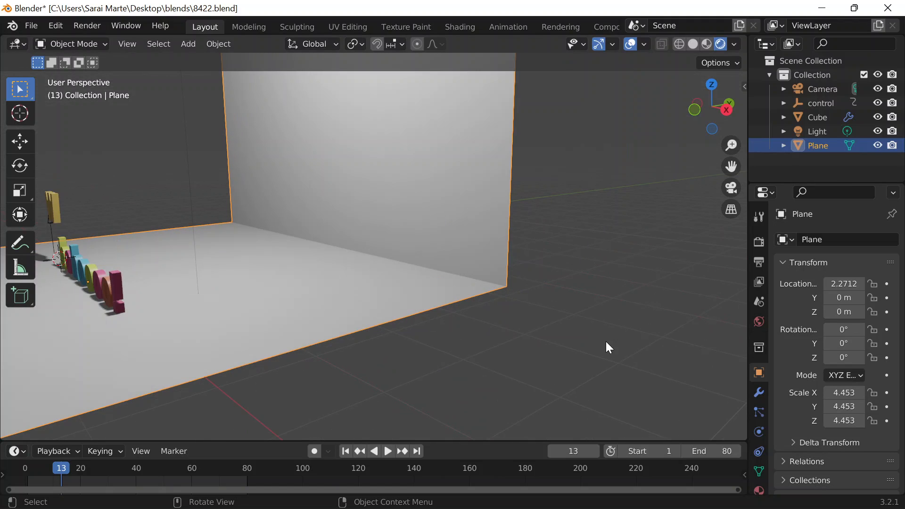
left_click(759, 393)
left_click(829, 239)
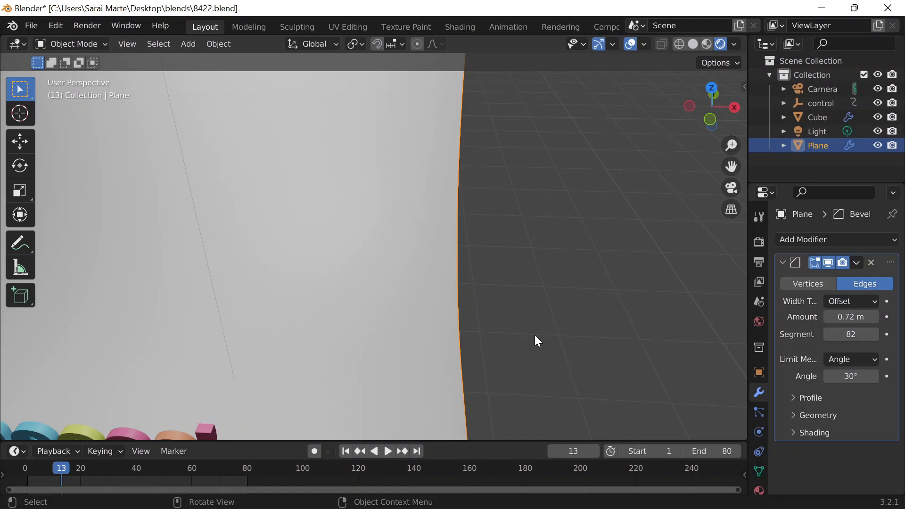
Step: Apply the backdrop plane's Bevel modifier and enlarge the plane
left_click(857, 263)
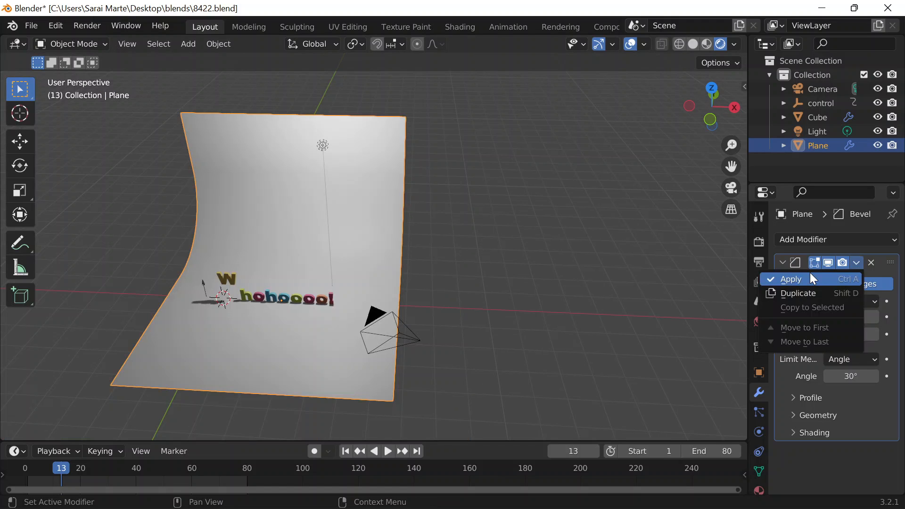
left_click(809, 278)
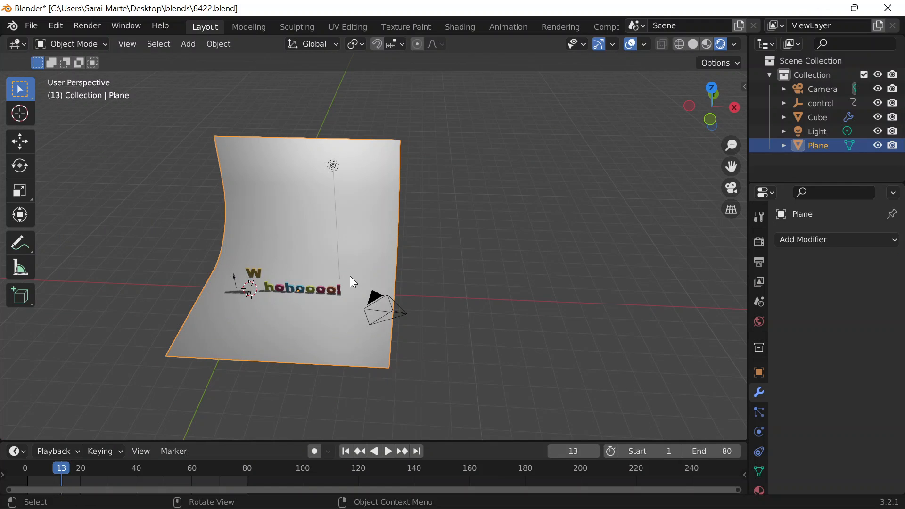
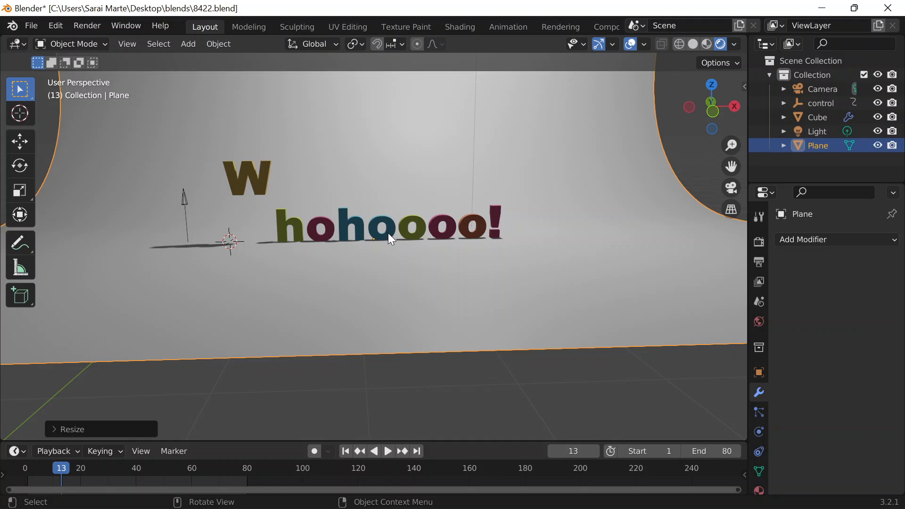
Step: Align the camera to a frontal, slightly raised view of the text against the backdrop
middle_click_drag(454, 235, 451, 247)
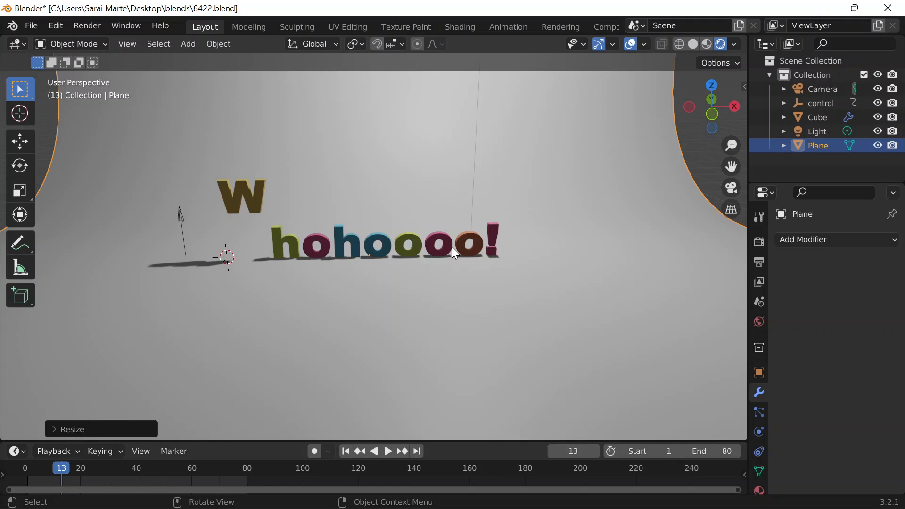
middle_click_drag(451, 247, 451, 230)
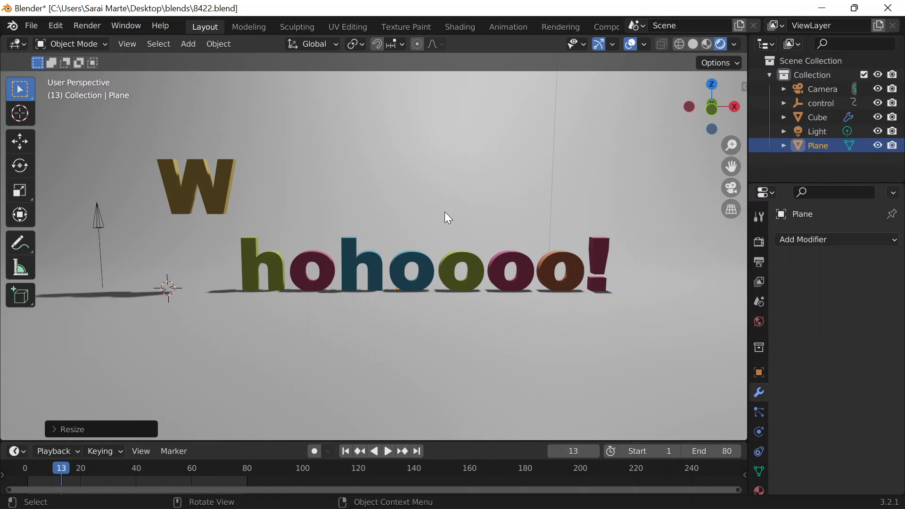
key("KP_0")
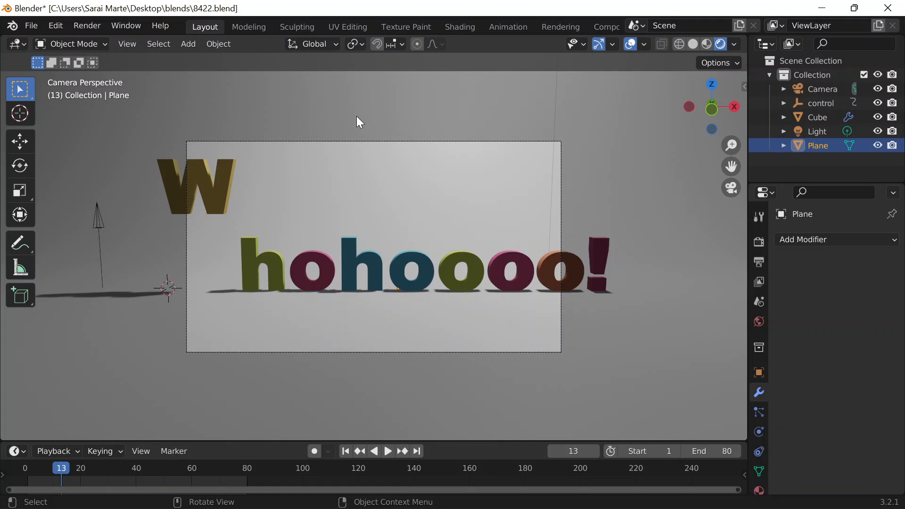
Step: Check that Emulate Numpad is enabled in the Input preferences and close the preferences window
left_click(64, 27)
left_click(85, 226)
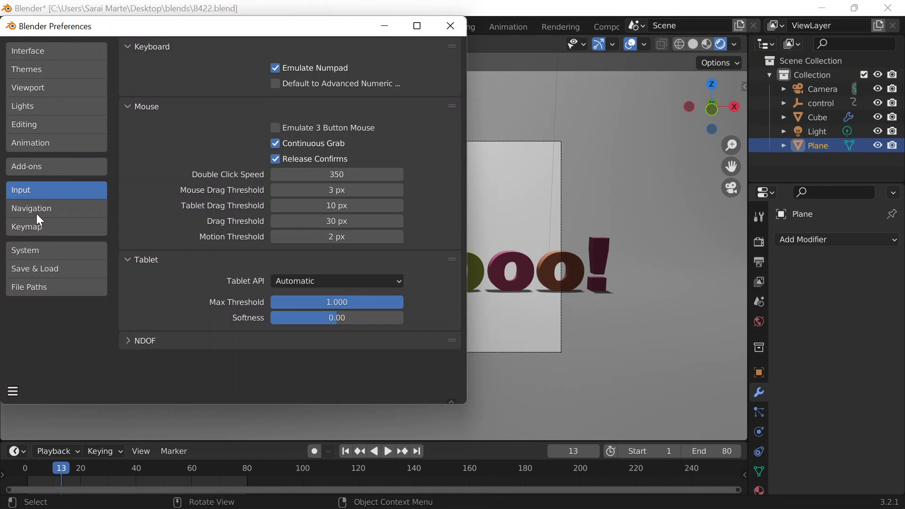
left_click(279, 68)
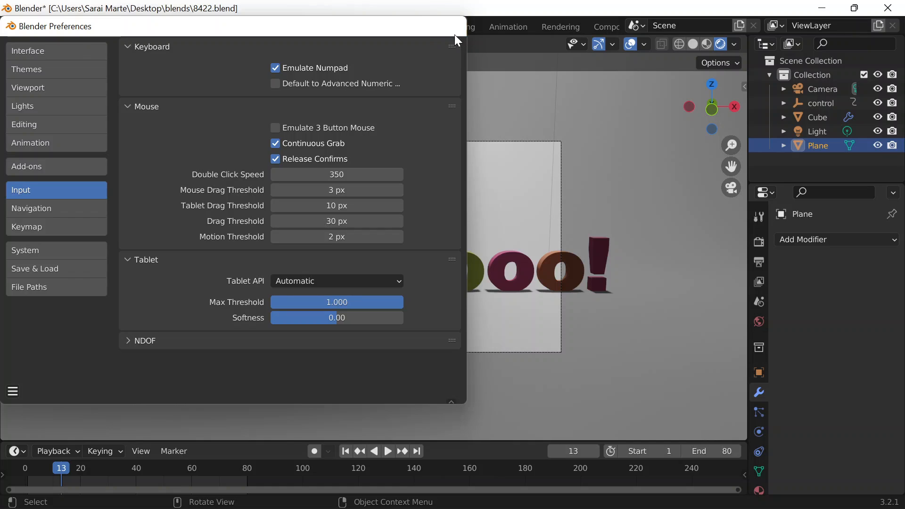
left_click(453, 31)
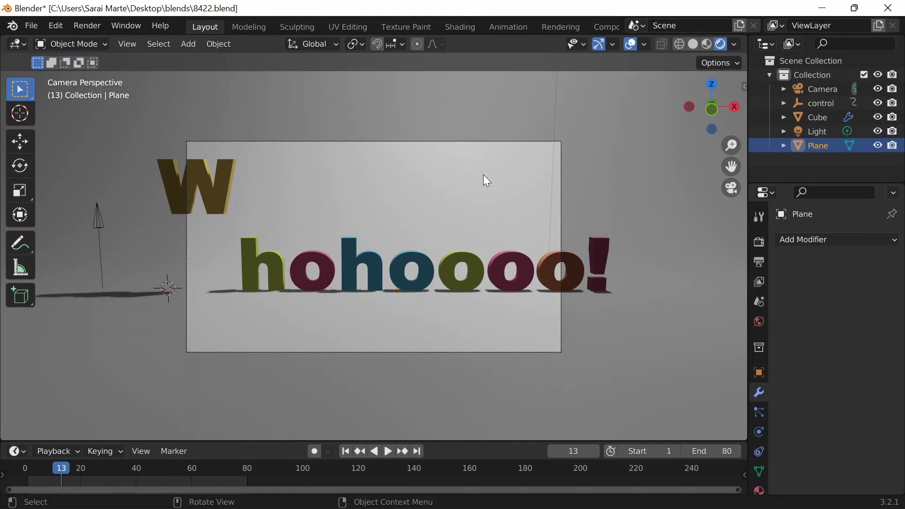
Step: Realign the camera to a more distant view that frames the whole text, and preview the animation up to frame 43
scroll(485, 177, "down", 1)
key("shift+a")
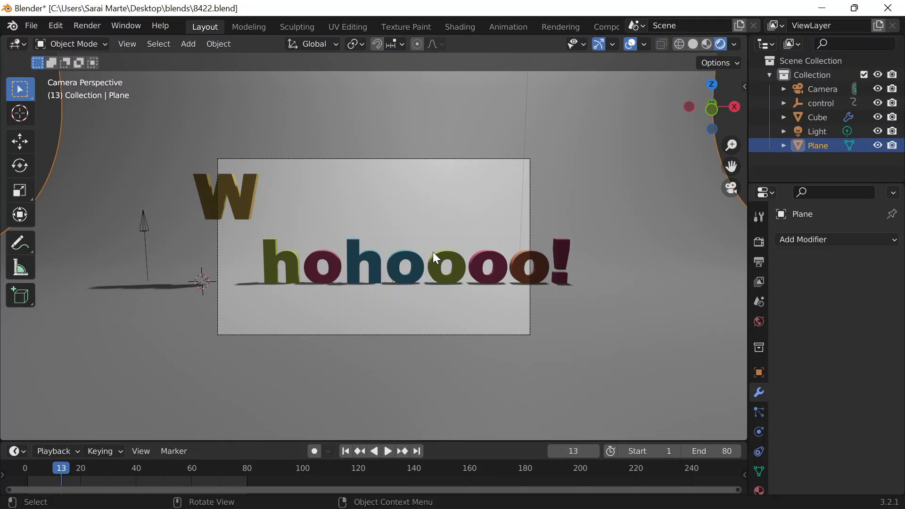
key("0")
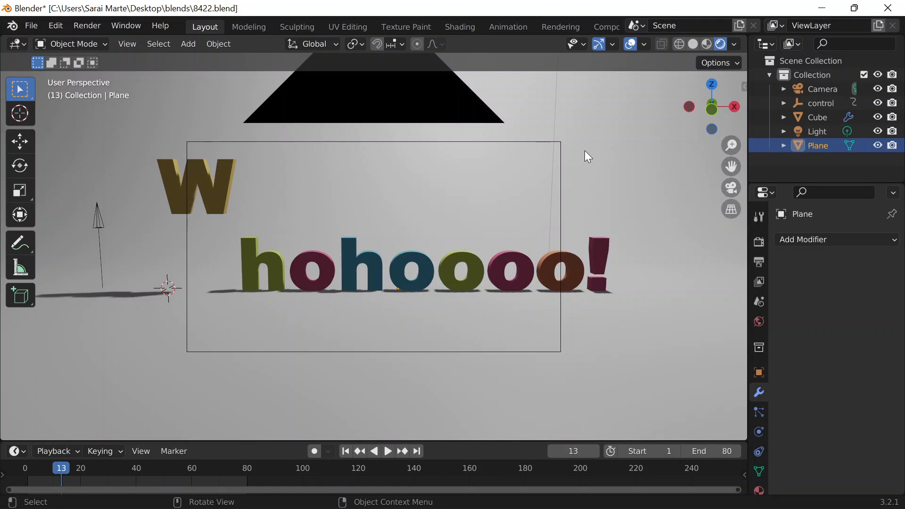
key("0")
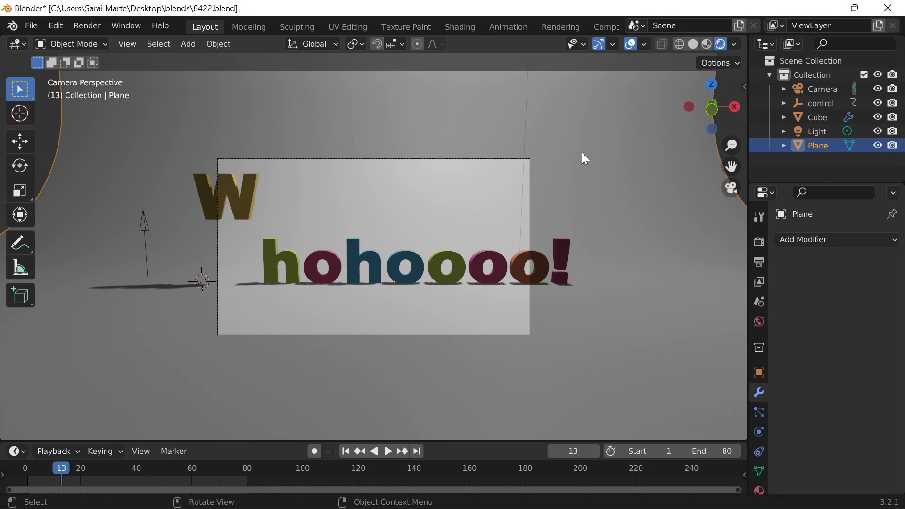
key("0")
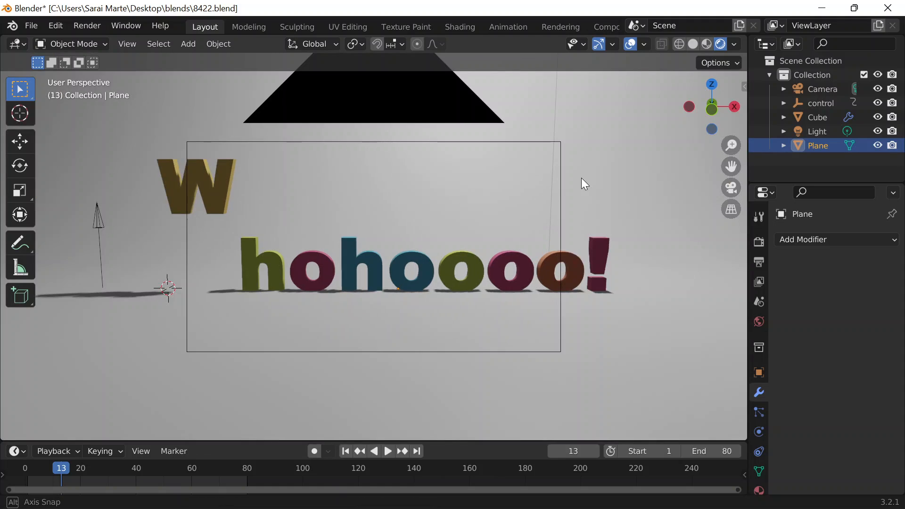
scroll(582, 179, "down", 3)
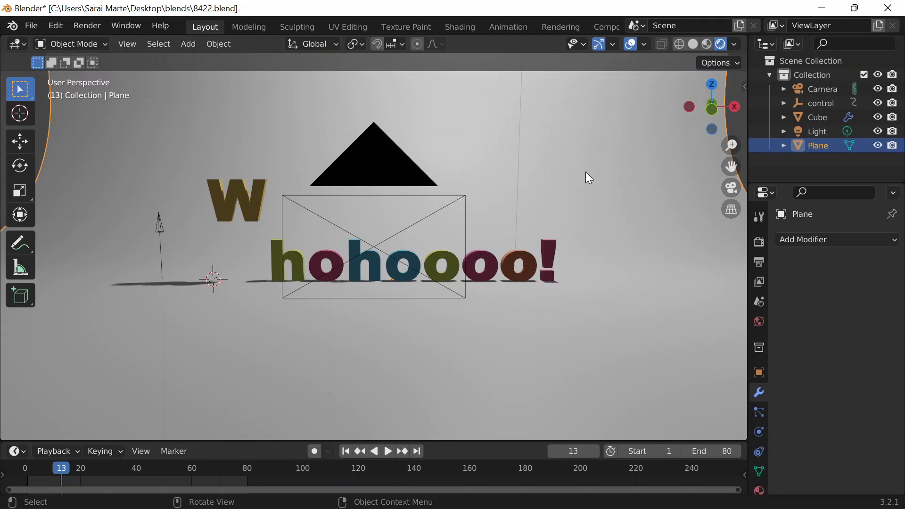
key("0")
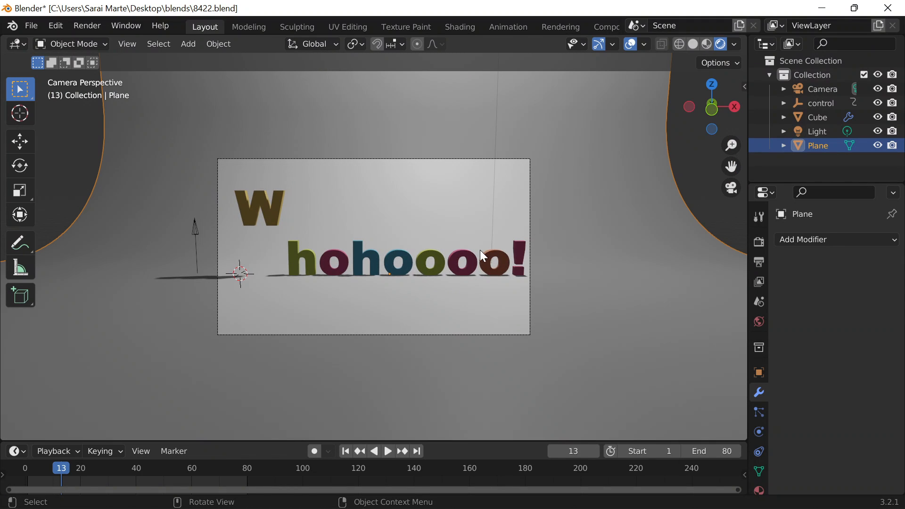
middle_click_drag(549, 231, 622, 239)
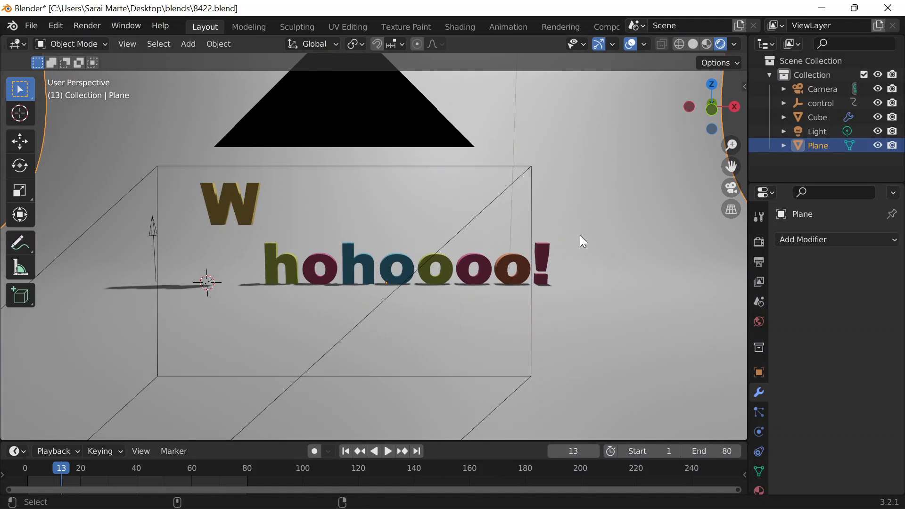
key("KP_0")
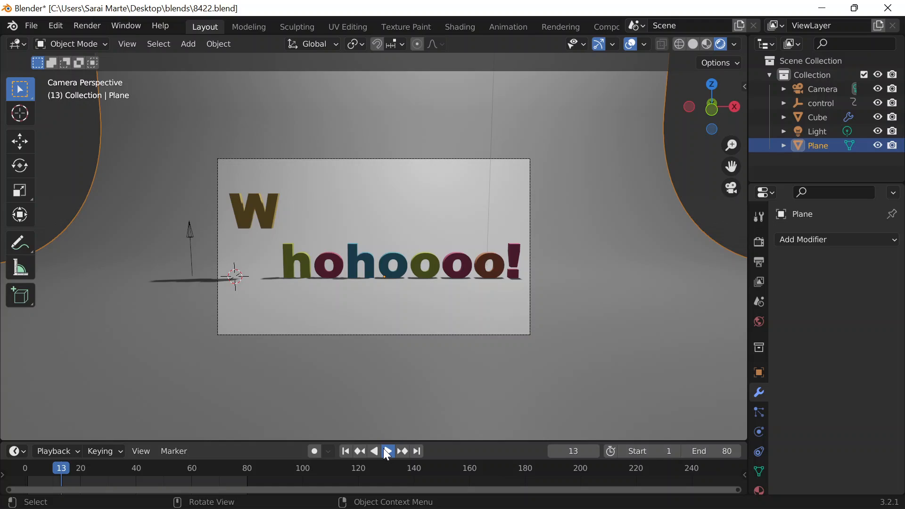
left_click(387, 452)
left_click(383, 451)
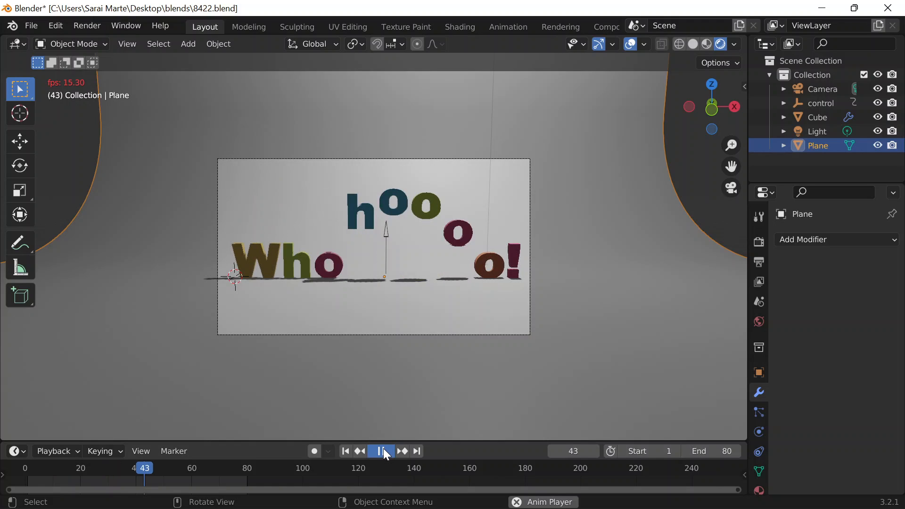
Step: Switch to the Coolors palette in the browser, copy the Mindaro hex code E9FF70, and return to Blender
left_click(662, 492)
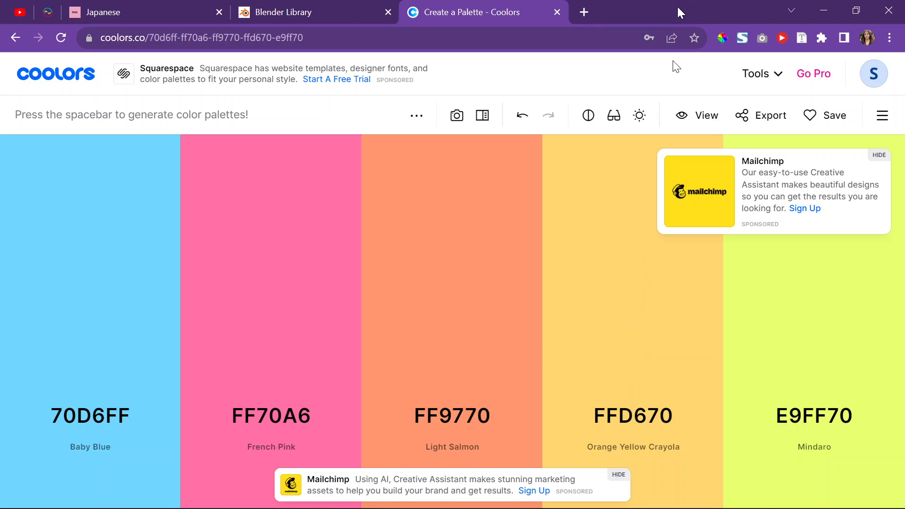
left_click_drag(679, 9, 727, 1)
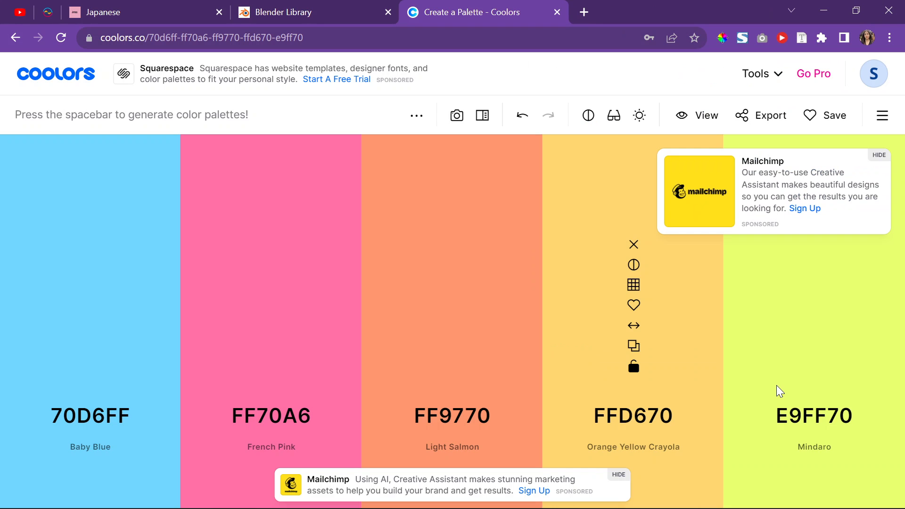
left_click(814, 347)
left_click(832, 4)
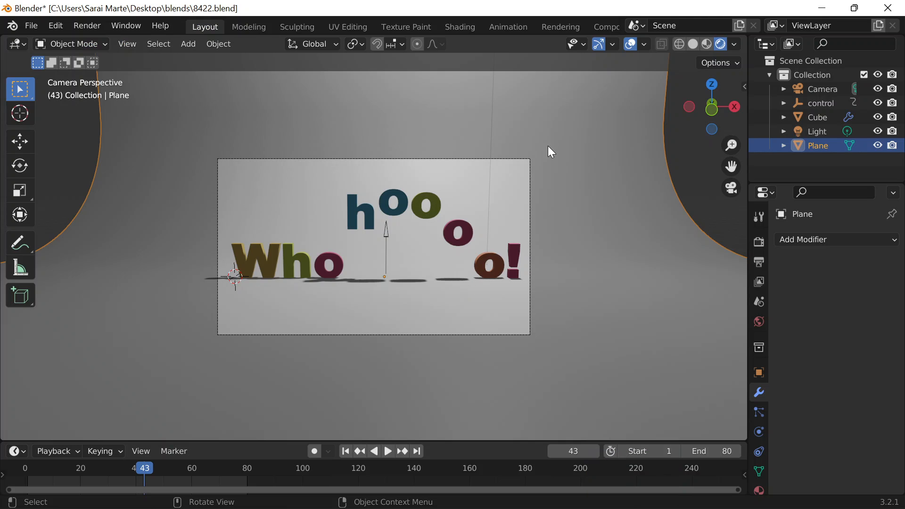
Step: Add a new material to the backdrop plane and set its base color to hex E9FF70
left_click(759, 488)
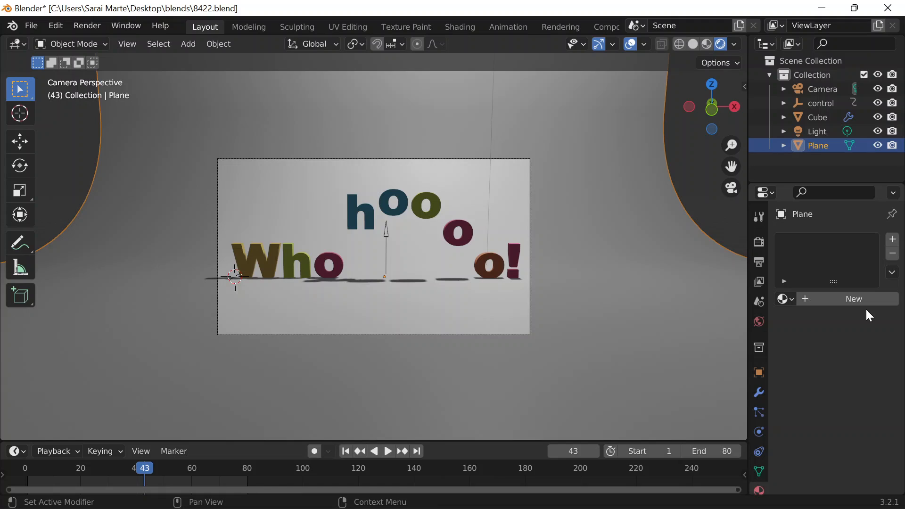
left_click(848, 299)
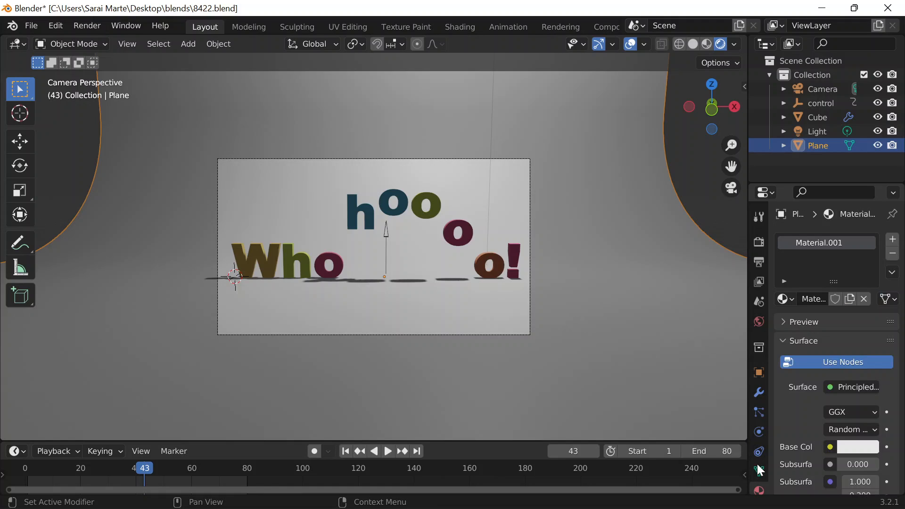
left_click(858, 448)
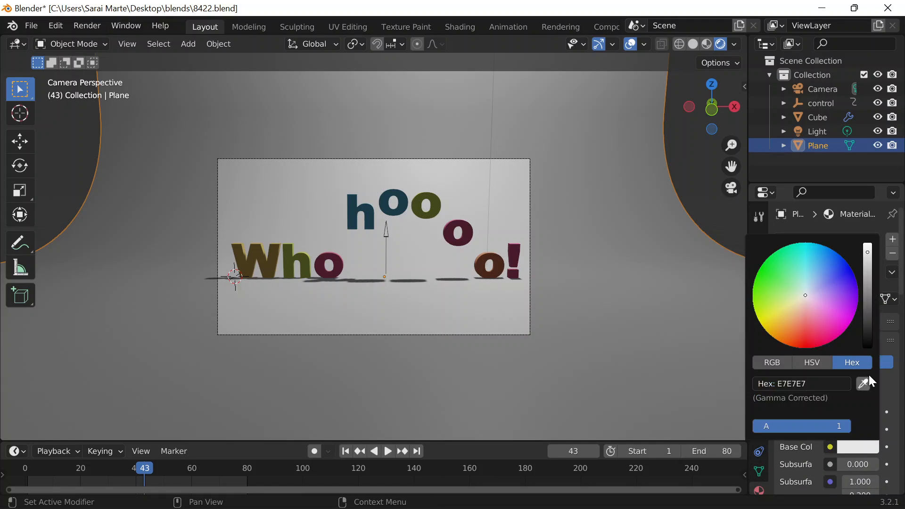
left_click(801, 383)
key("ctrl+v")
key("Return")
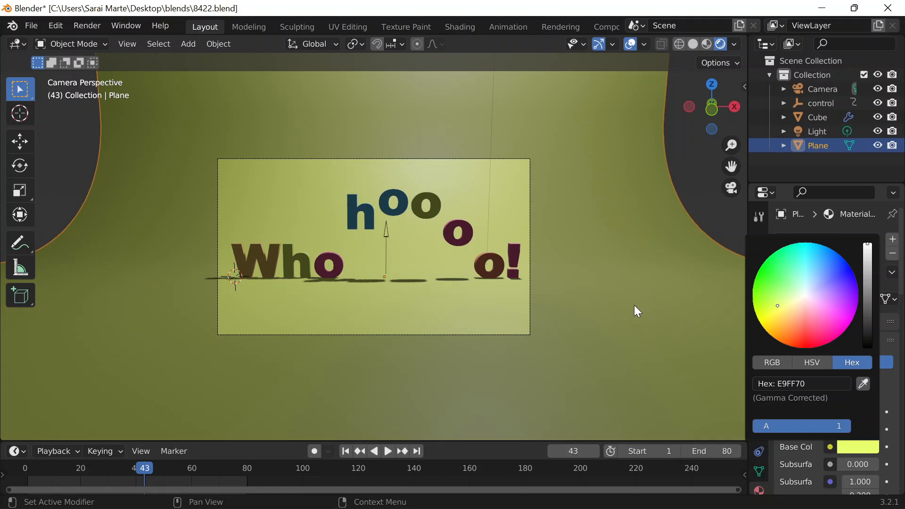
Step: Deselect the plane and examine the yellow-green backdrop color through the camera
left_click(824, 174)
key("b")
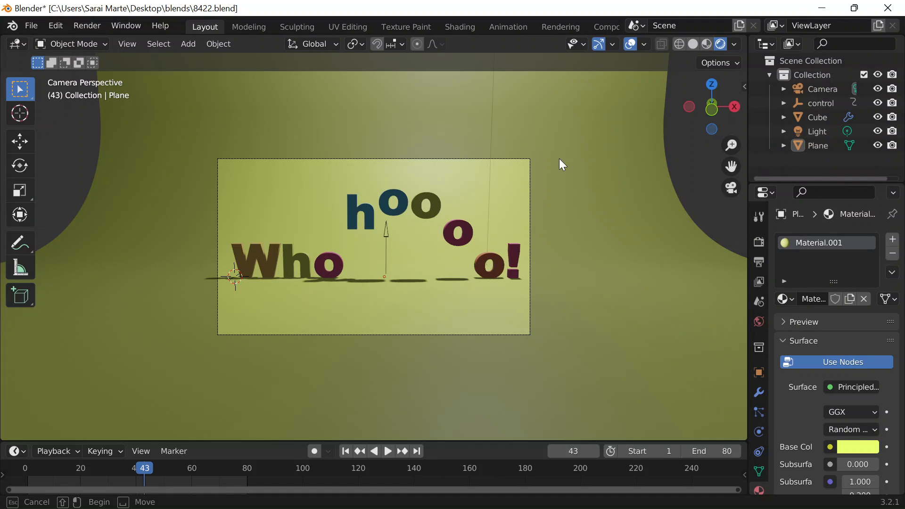
key("Escape")
scroll(681, 193, "down", 1)
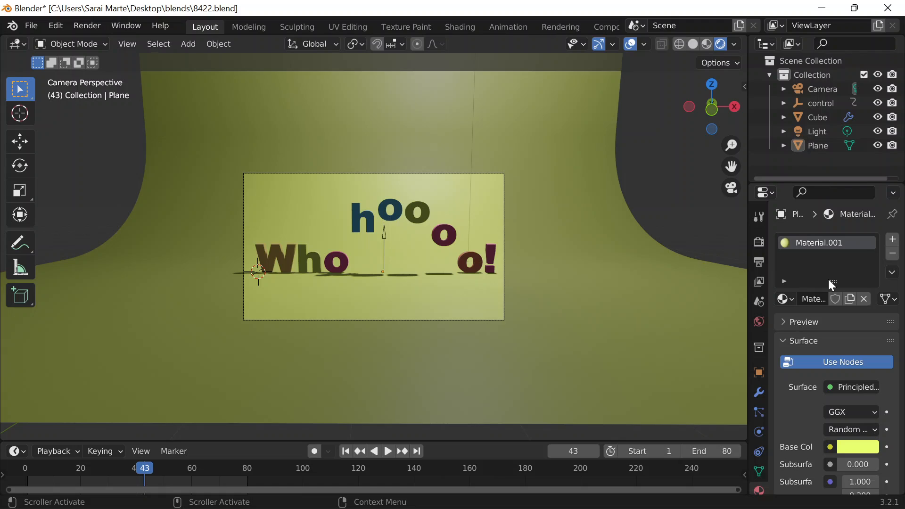
scroll(828, 278, "down", 3)
Step: Switch to Coolors in the browser, generate new palettes, copy a light blue hex code, and return to Blender
mouse_move(699, 487)
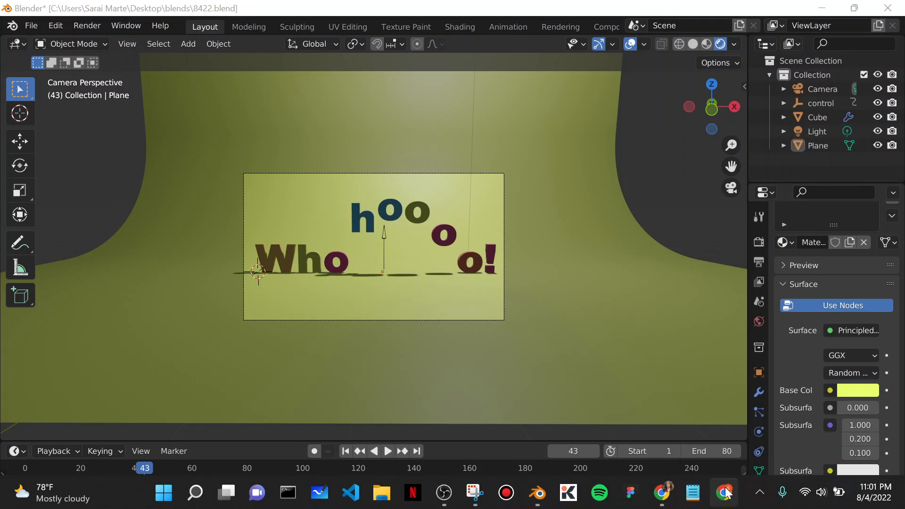
left_click(669, 495)
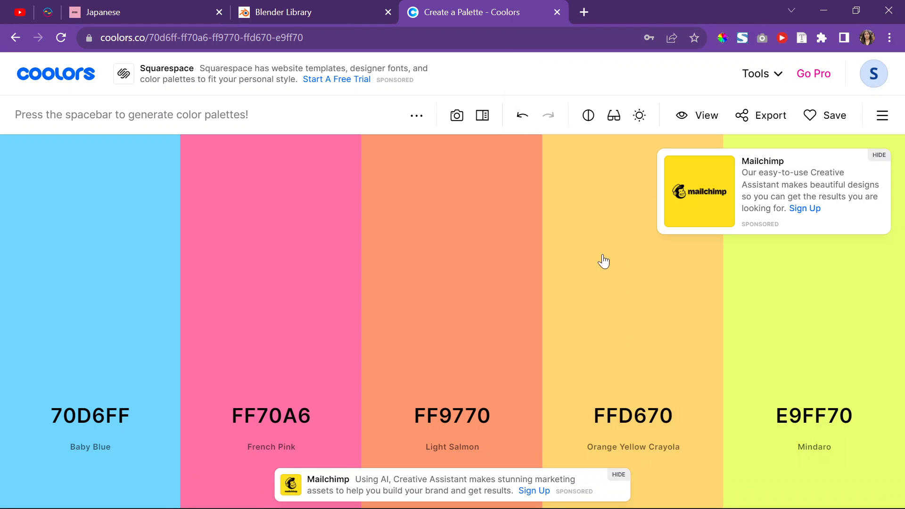
mouse_move(104, 349)
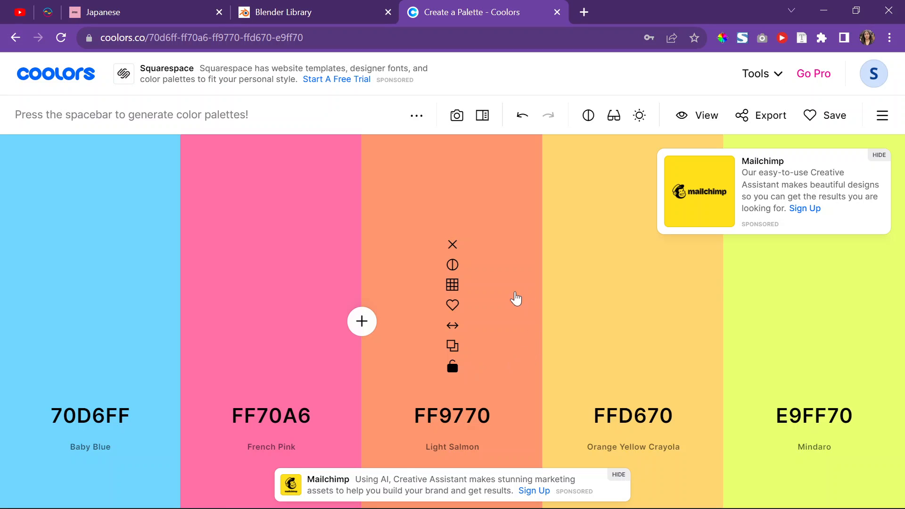
key("space")
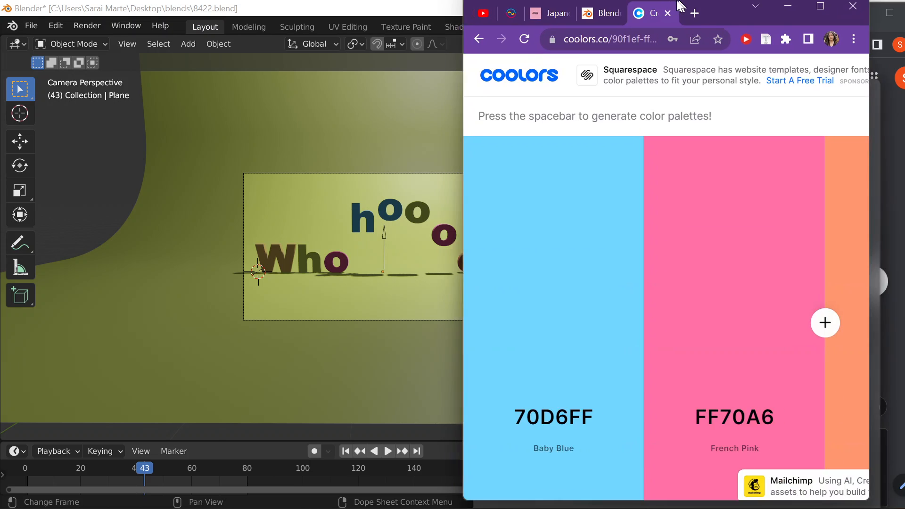
key("space")
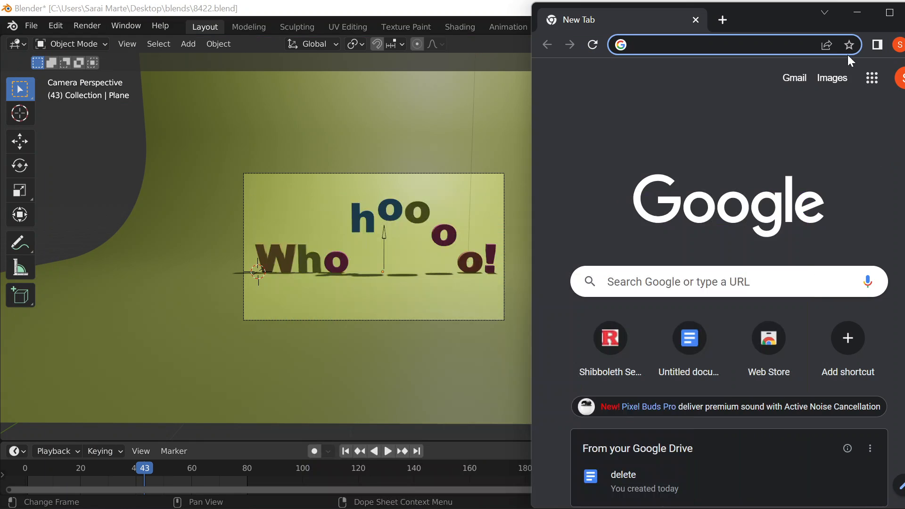
left_click_drag(773, 21, 737, 40)
left_click(892, 32)
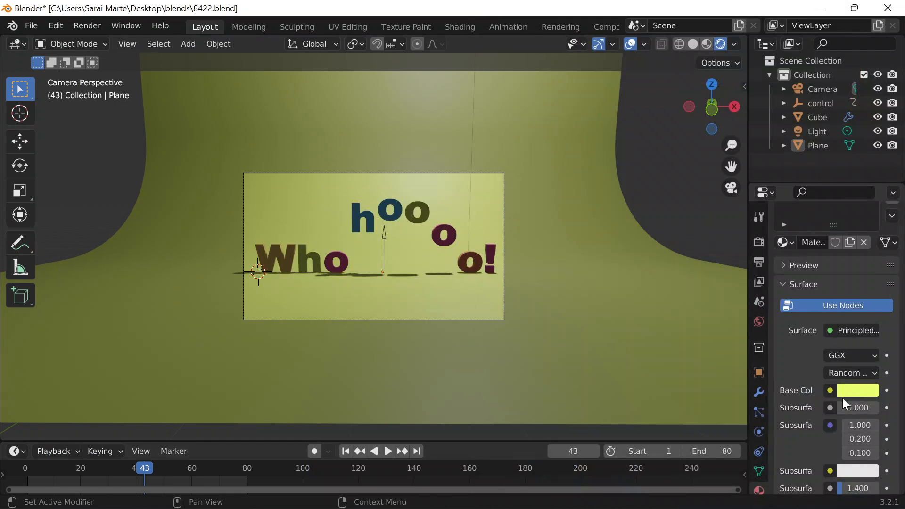
Step: Set the base color of the backdrop plane's material to hex A8D0DB
left_click(845, 392)
left_click(812, 324)
key("ctrl+v")
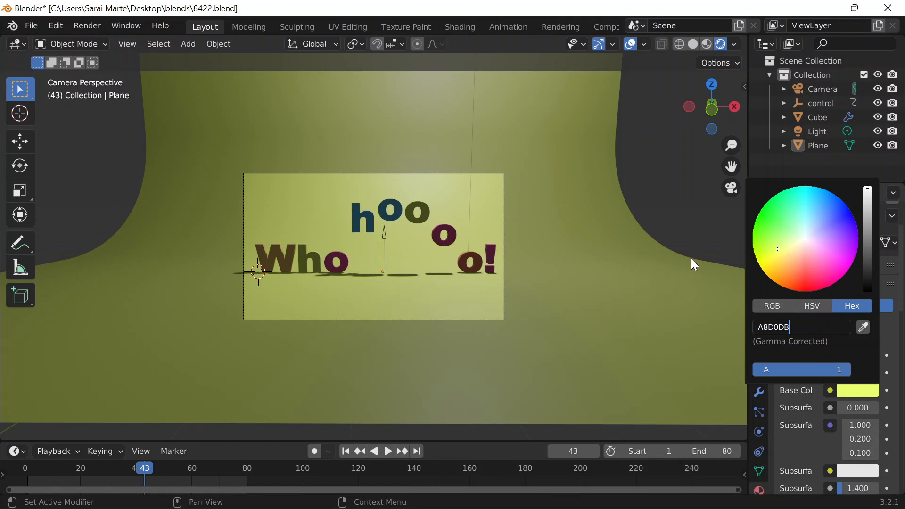
key("Return")
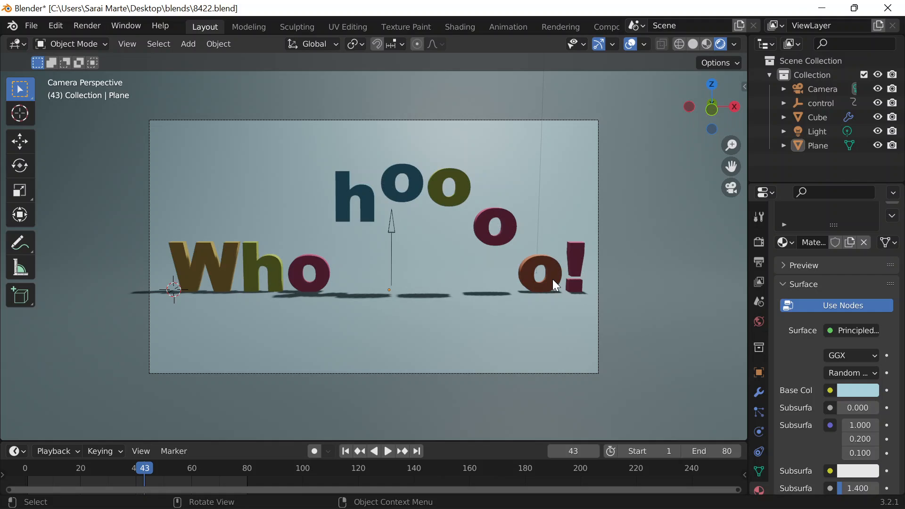
Step: Darken the backdrop plane's base color to hex 2D383B and save the file
left_click(858, 390)
left_click_drag(862, 206, 868, 267)
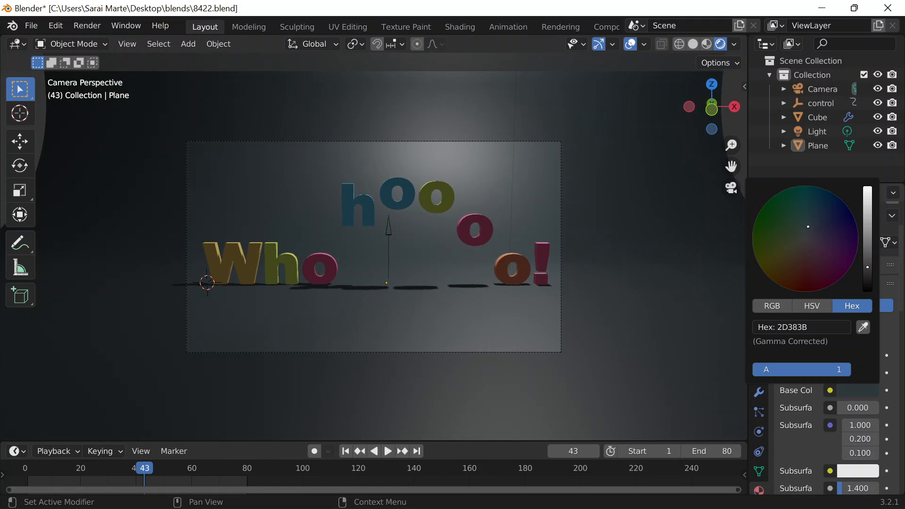
scroll(597, 269, "down", 2)
scroll(597, 268, "up", 4)
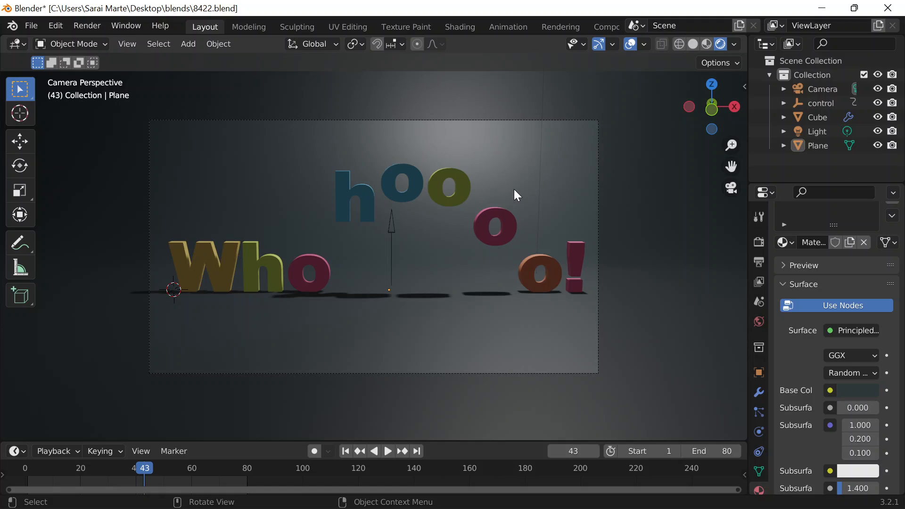
left_click(858, 391)
key("ctrl+s")
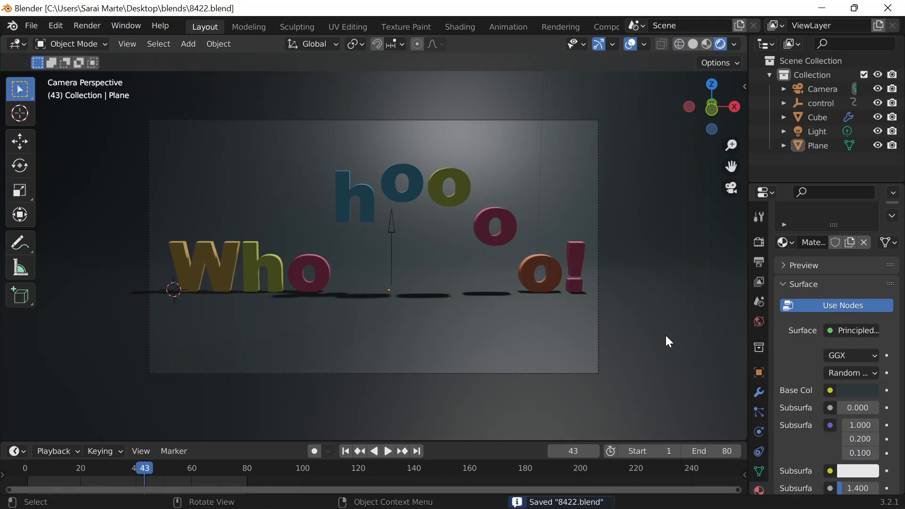
Step: Create a folder named 8422wohoo on the Desktop and set it as the render output path
left_click(762, 263)
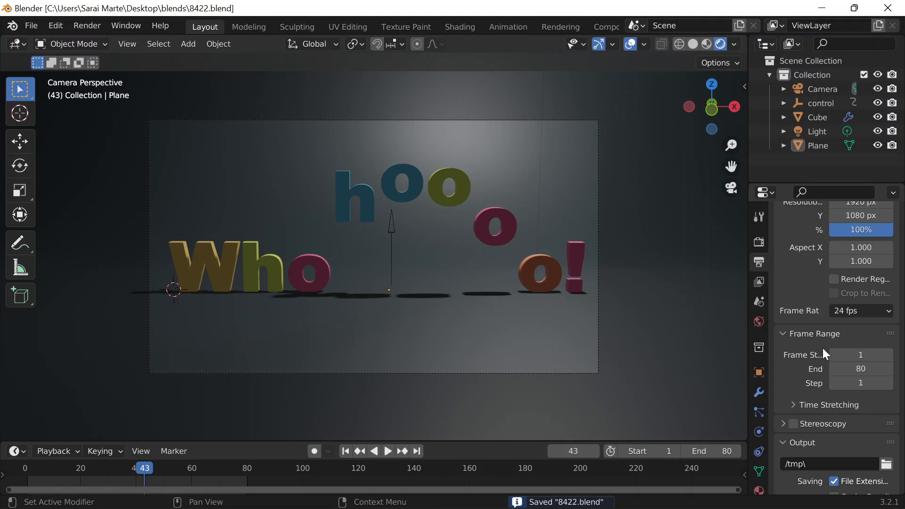
scroll(824, 365, "down", 5)
left_click(886, 314)
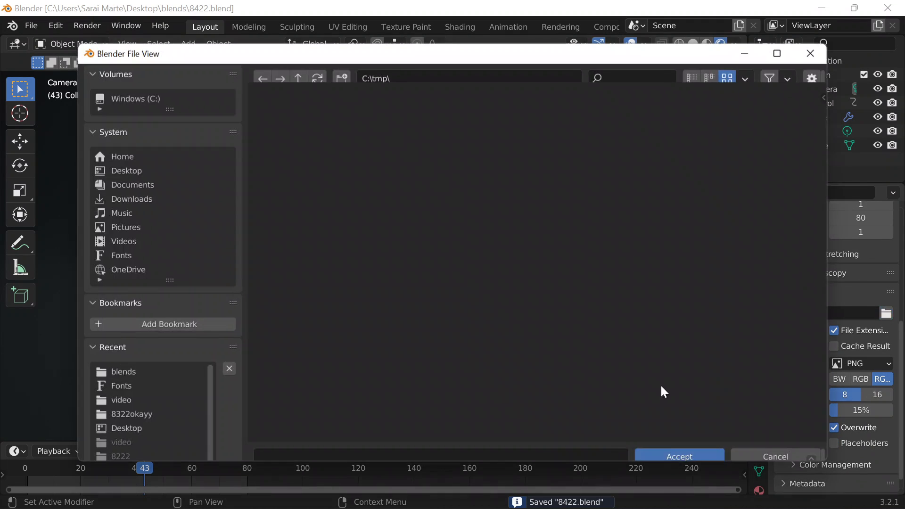
left_click(168, 171)
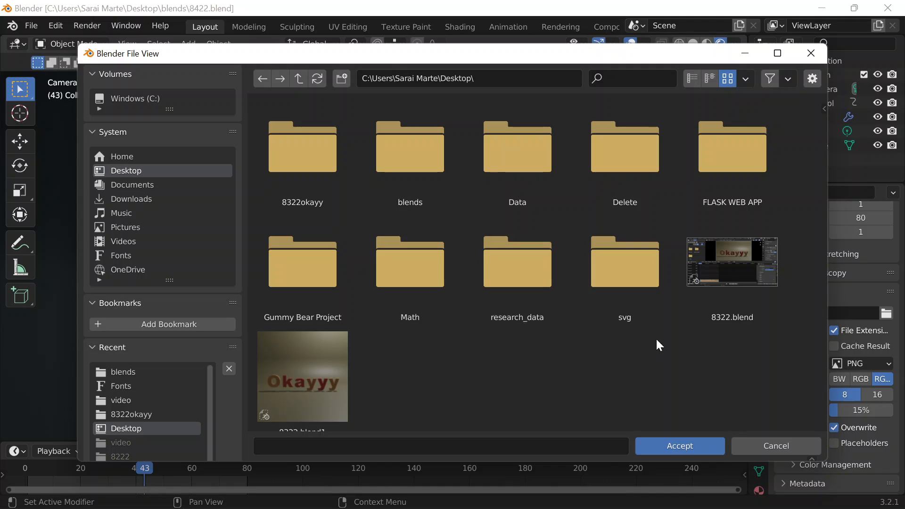
left_click(341, 79)
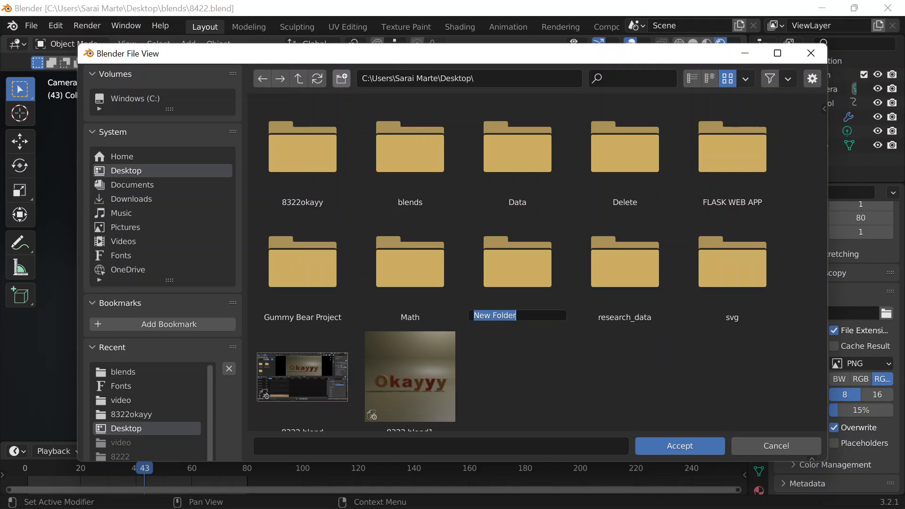
type("8422")
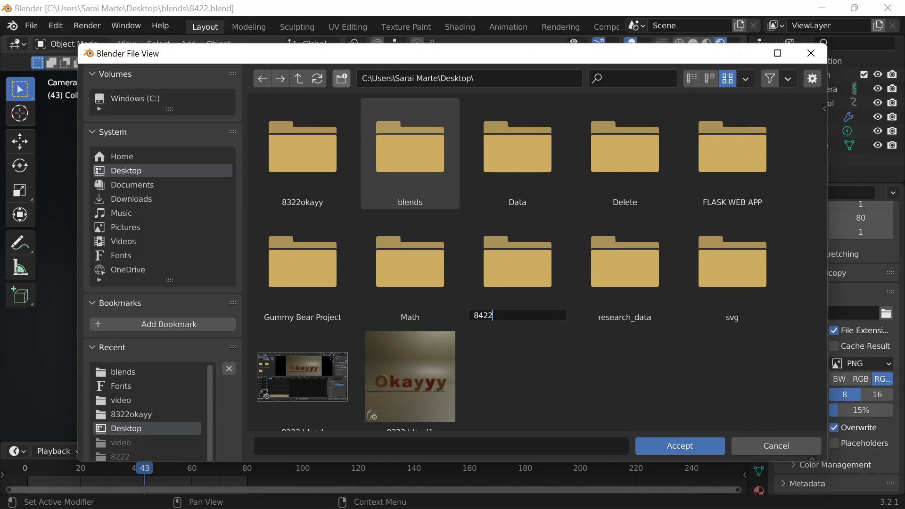
type("wohoo")
key("Return")
double_click(417, 149)
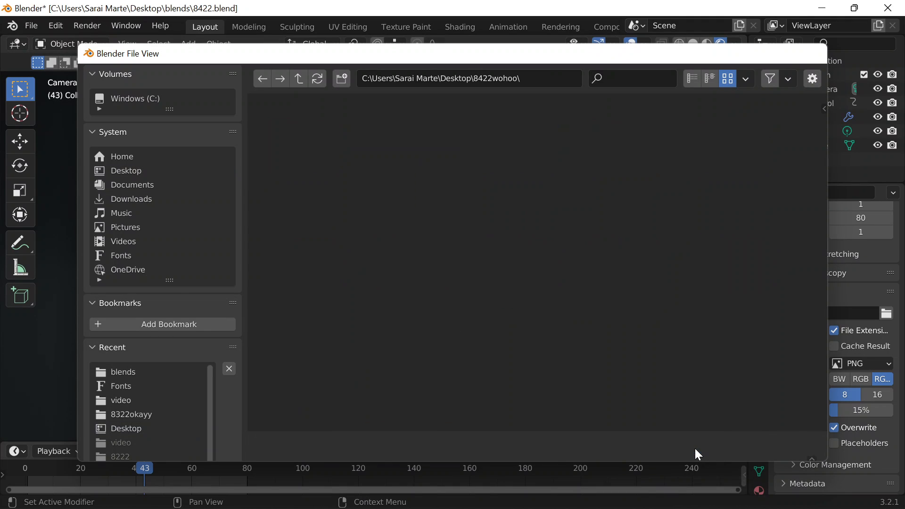
left_click(694, 448)
scroll(838, 338, "down", 1)
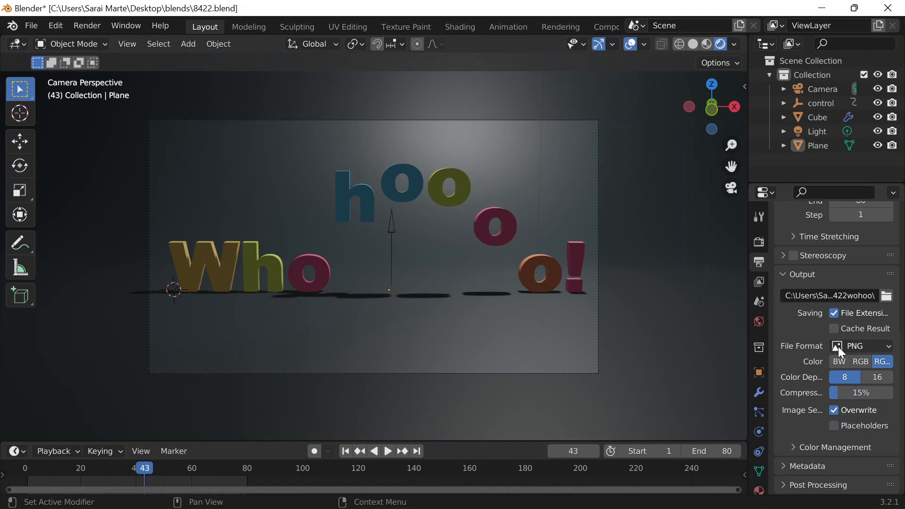
Step: Save the file and render the animation as PNG frames
key("ctrl+s")
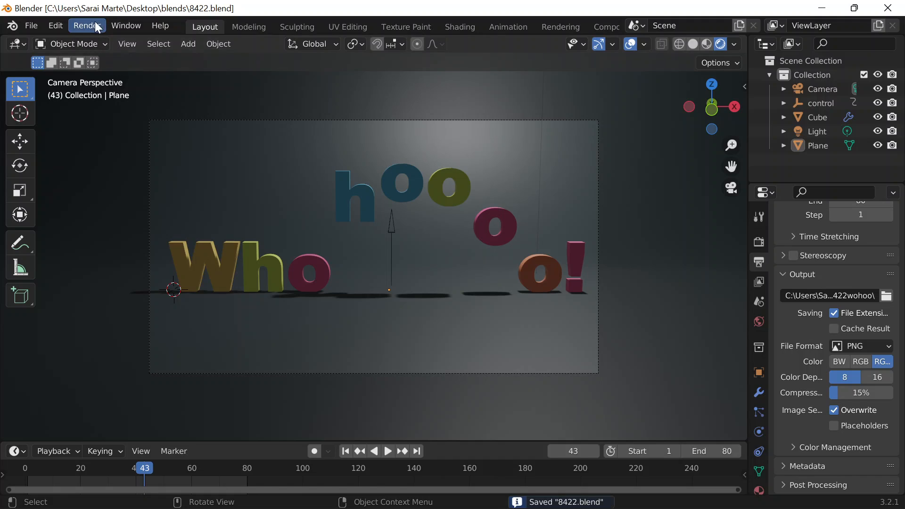
left_click(87, 26)
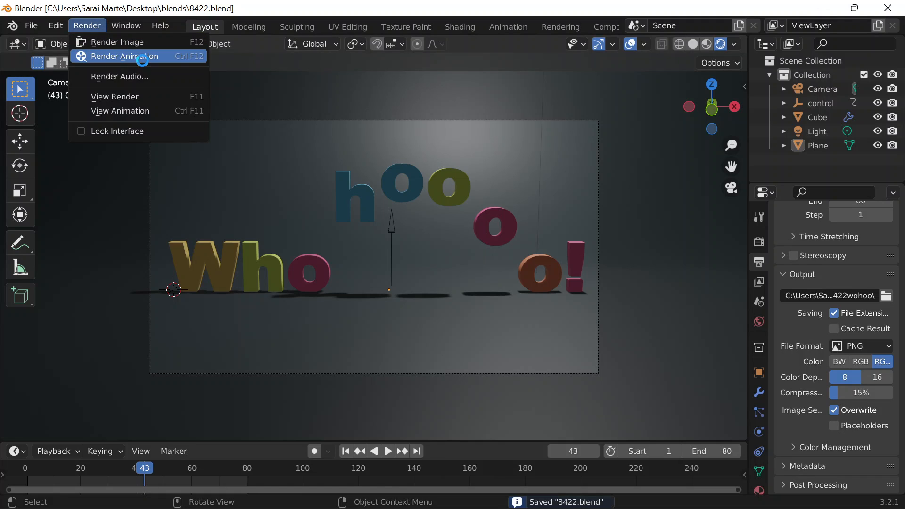
left_click(142, 60)
Step: Switch to File Explorer and open the 8422wohoo folder on the Desktop to check the rendered frames
mouse_move(457, 501)
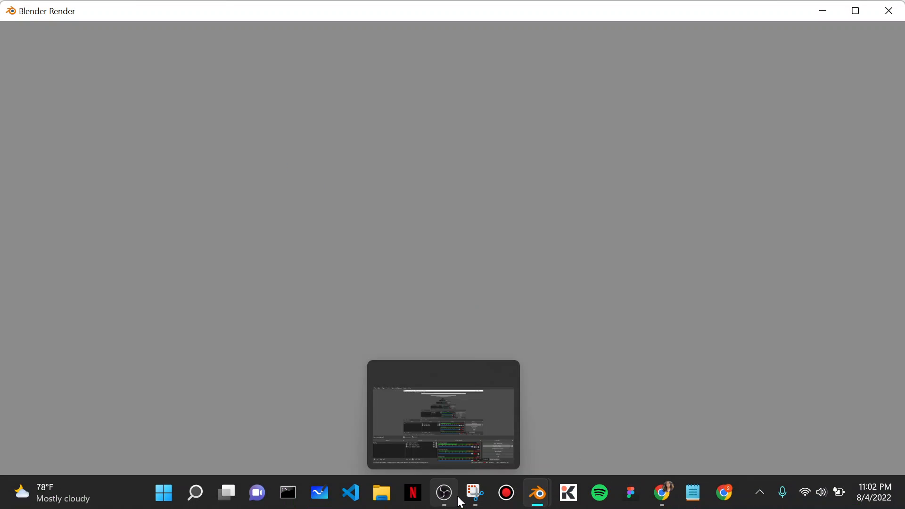
left_click(393, 496)
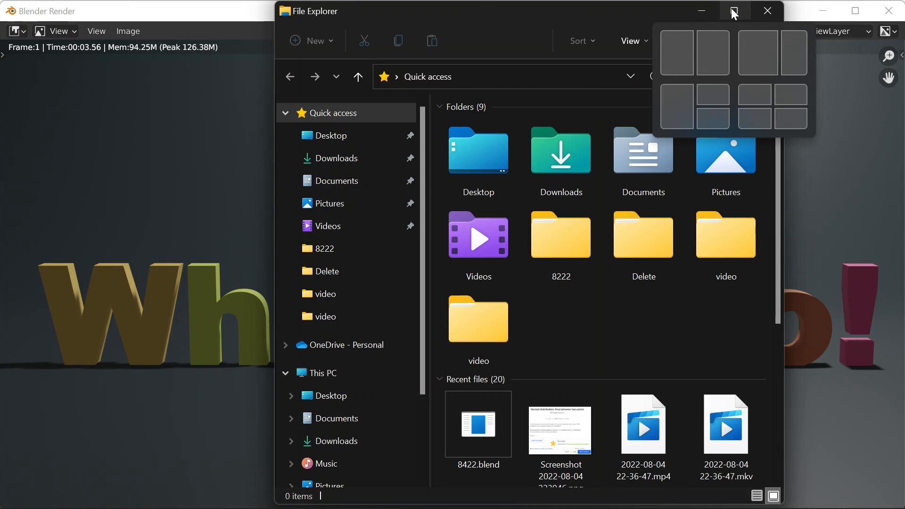
left_click(732, 9)
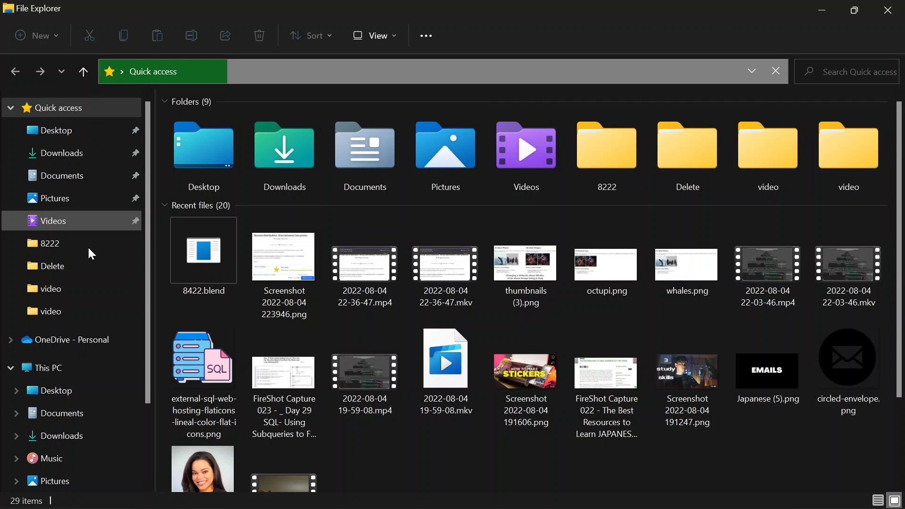
left_click(44, 159)
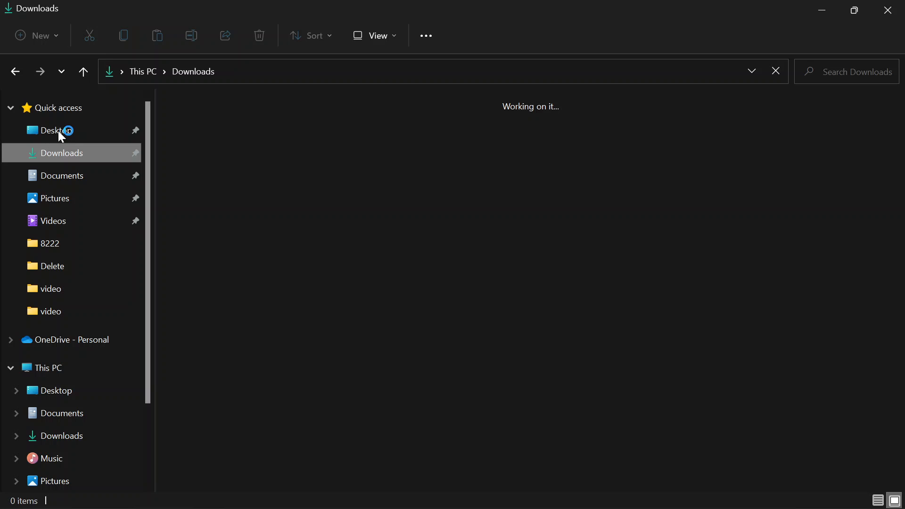
left_click(58, 133)
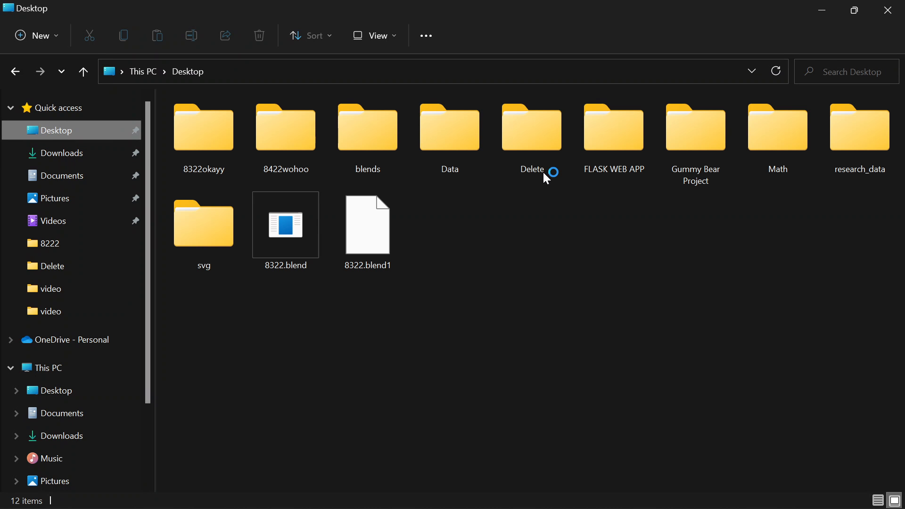
left_click(293, 144)
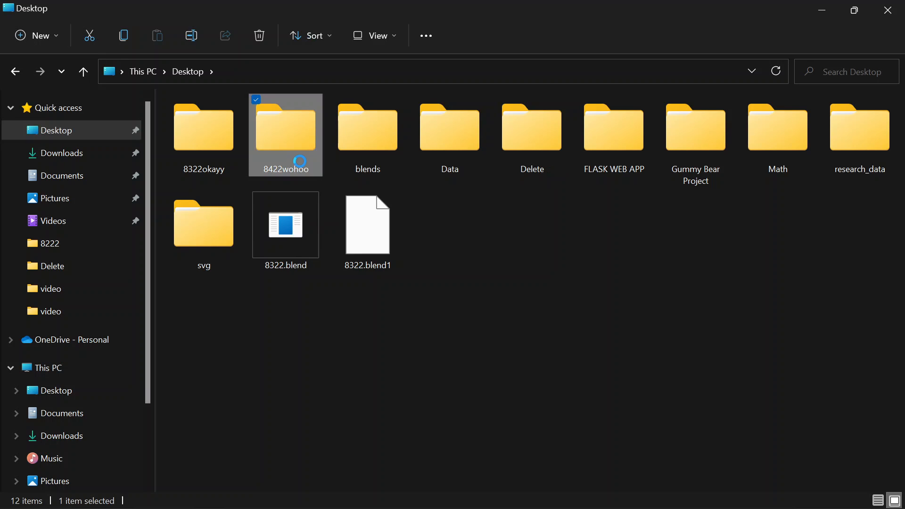
double_click(300, 161)
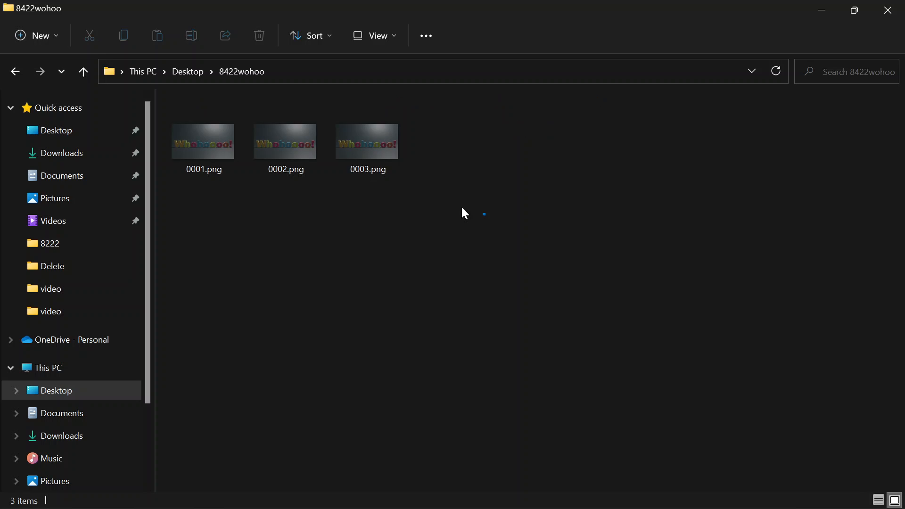
left_click_drag(484, 214, 194, 175)
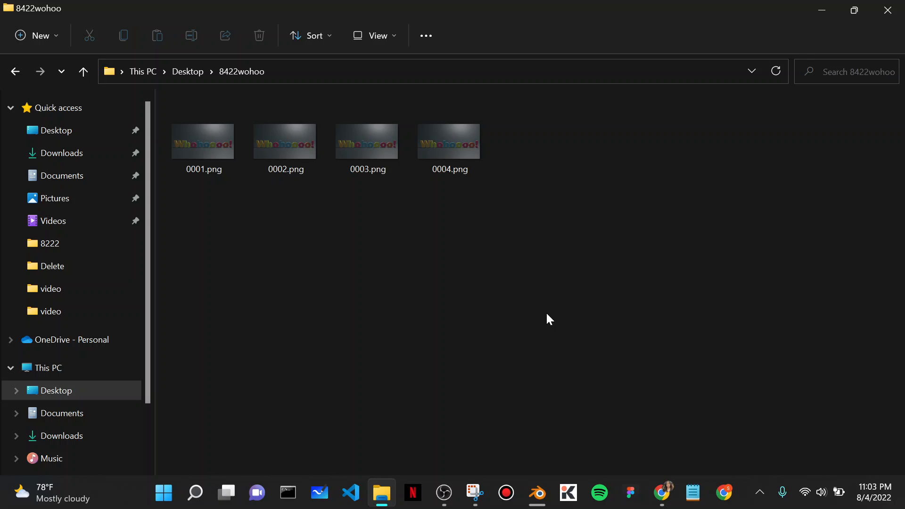
mouse_move(444, 492)
mouse_move(457, 409)
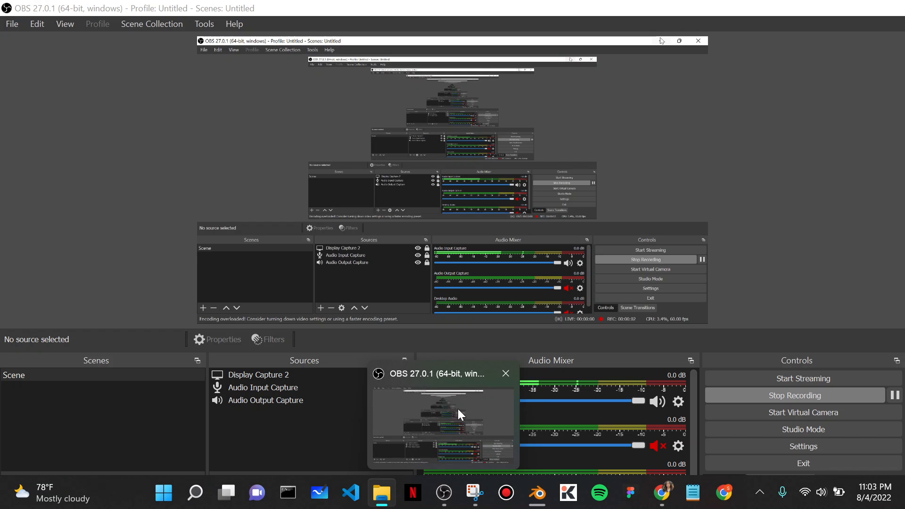
left_click(458, 409)
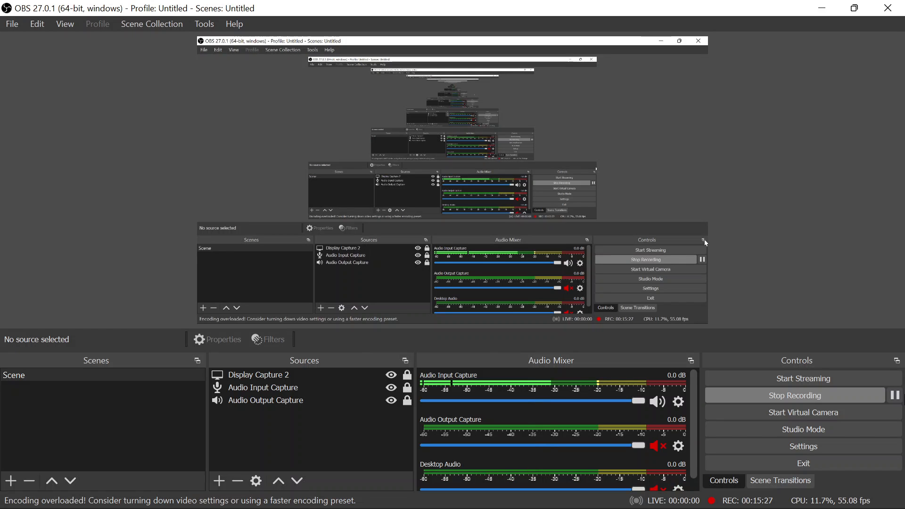
left_click(827, 9)
Step: Review the rendered PNG frames in the folder, and close File Explorer and the render window
scroll(399, 262, "down", 2)
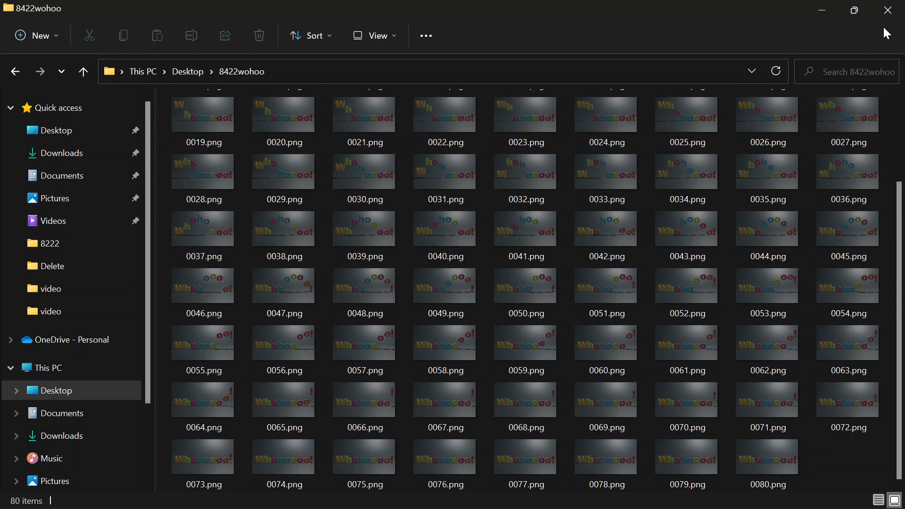
left_click(887, 10)
left_click(888, 10)
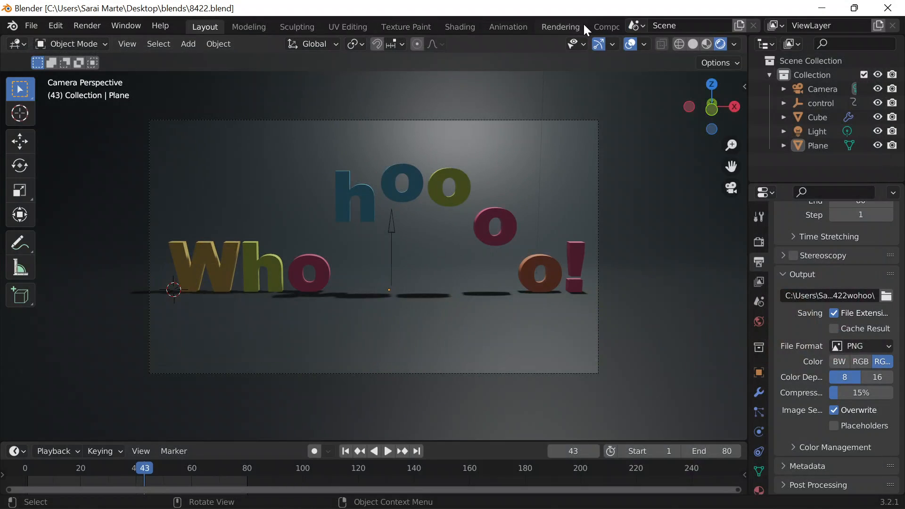
Step: Add a Video Editing workspace and move the sequencer's playhead to frame 0
scroll(583, 23, "down", 5)
left_click(607, 28)
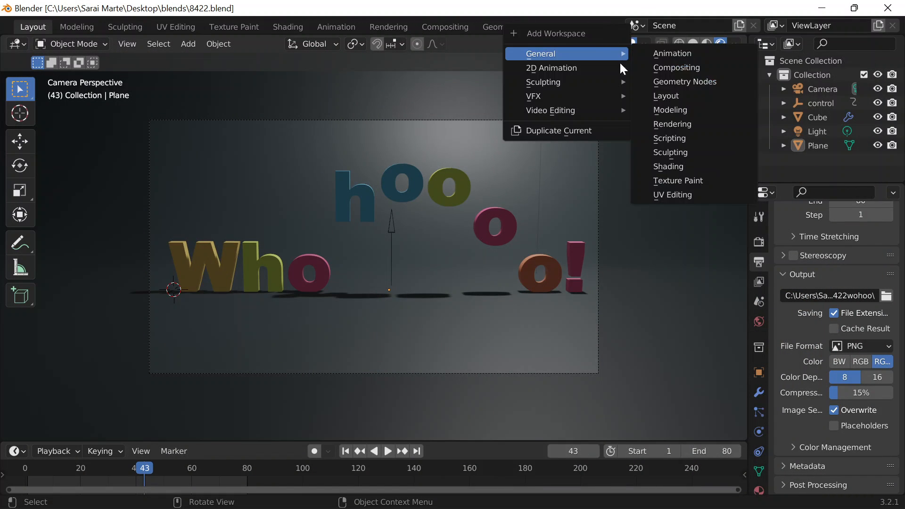
mouse_move(618, 110)
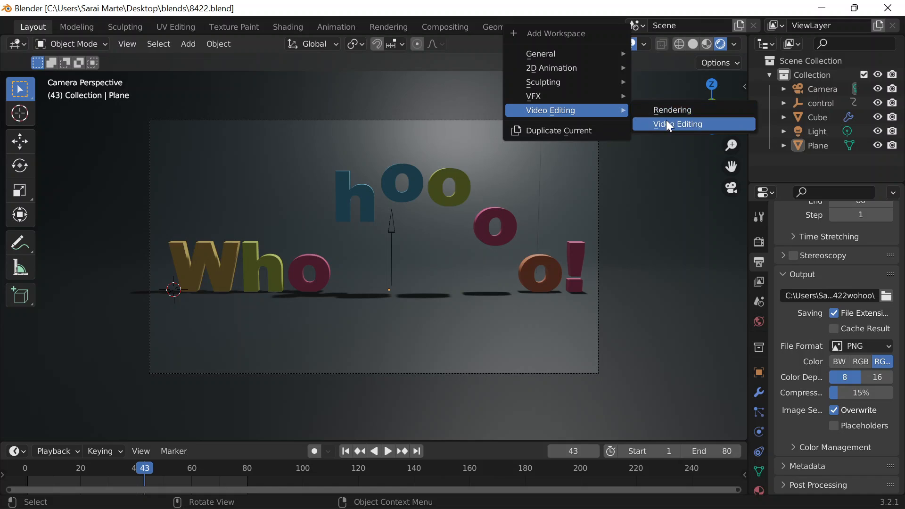
left_click(665, 122)
left_click_drag(233, 286, 124, 292)
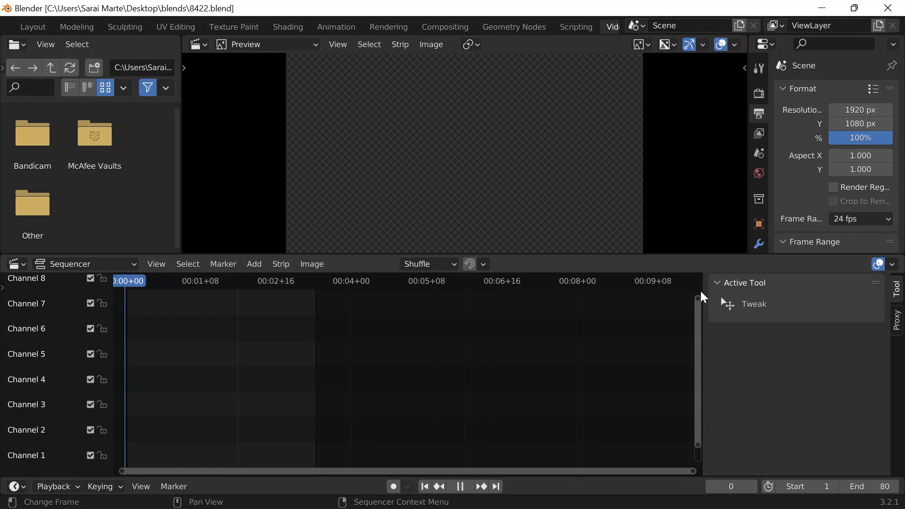
Step: Add the frames 0001.png to 0080.png from the Desktop folder 8422wohoo as an image strip in channel 1
left_click(254, 264)
left_click(266, 357)
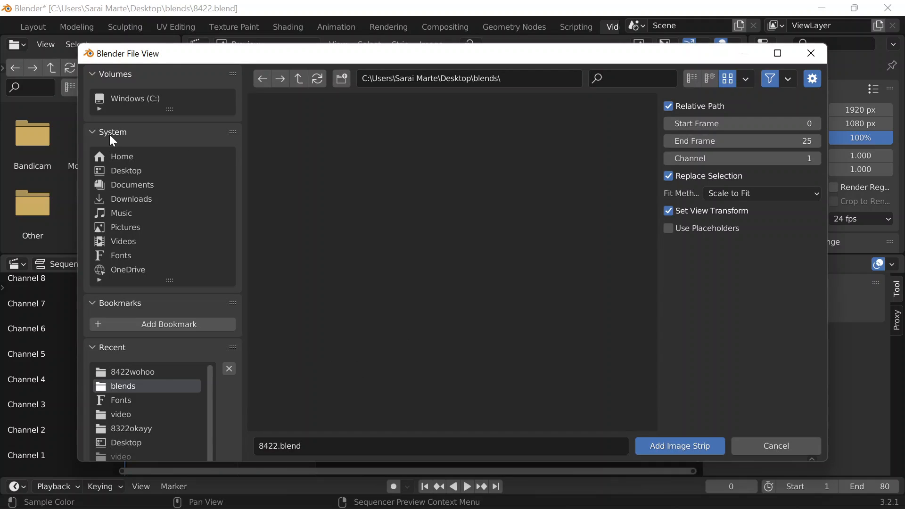
left_click(128, 172)
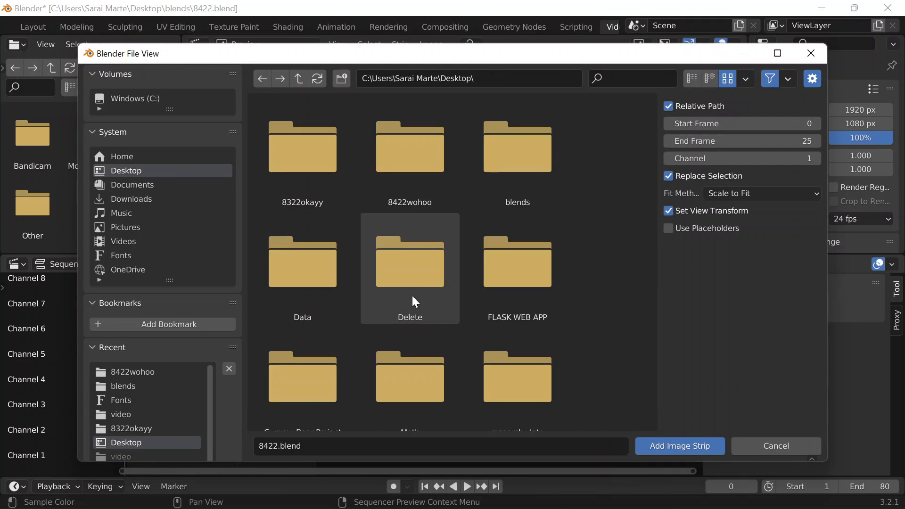
left_click(362, 185)
left_click(305, 151)
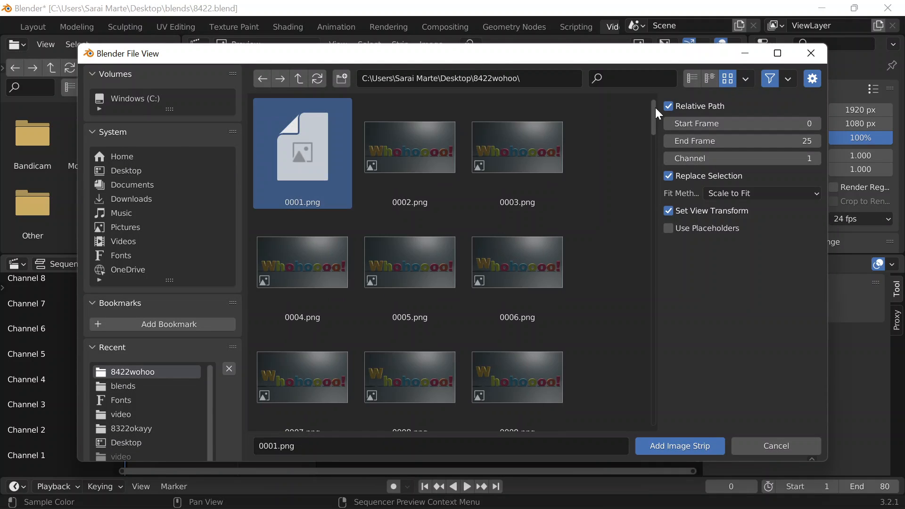
scroll(651, 131, "down", 3)
left_click_drag(652, 131, 659, 418)
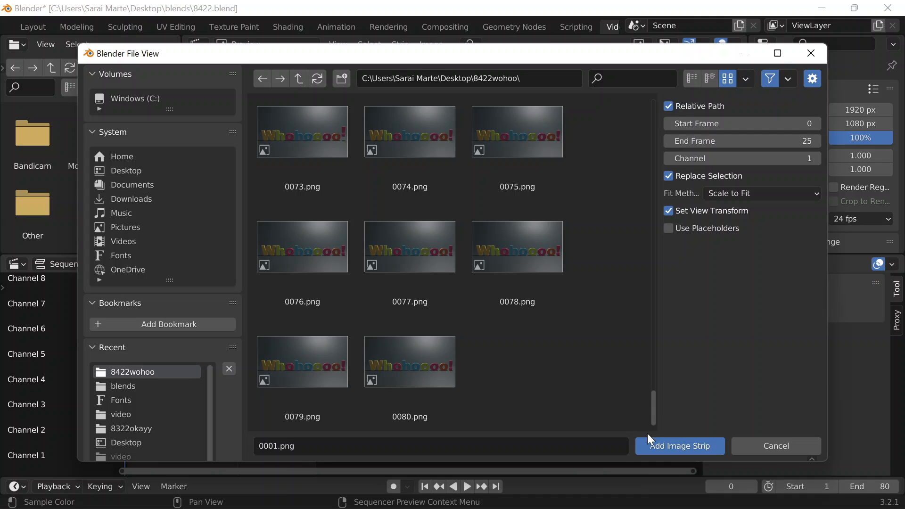
left_click(403, 371, "shift")
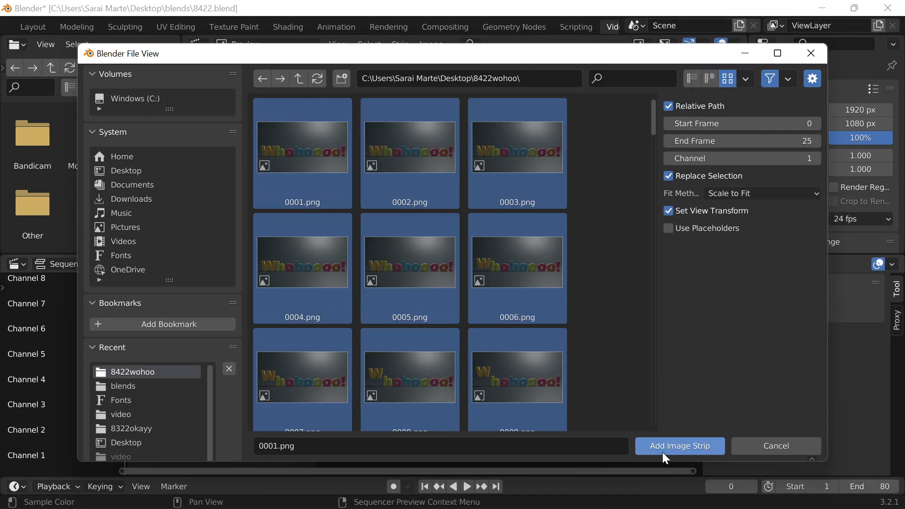
left_click(663, 445)
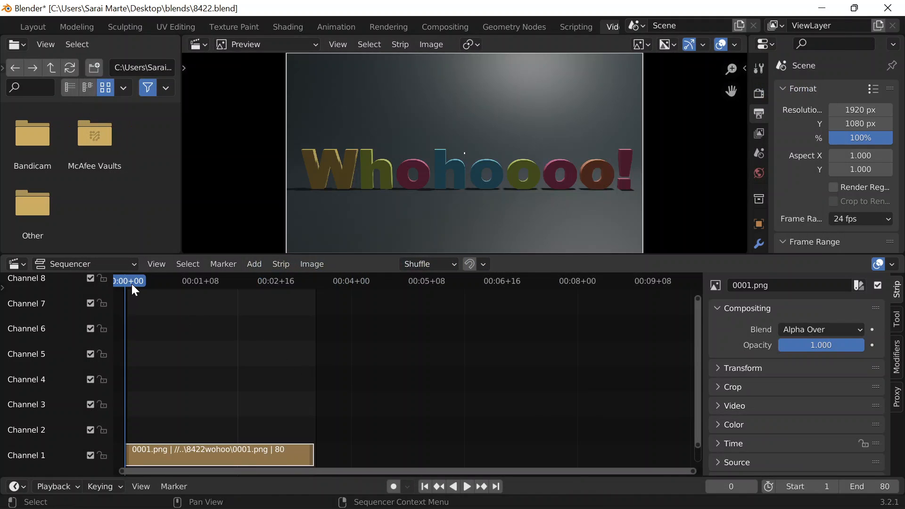
Step: Play back the image strip in the sequencer preview and return the playhead to frame 0
key("space")
left_click_drag(265, 295, 120, 277)
key("space")
Step: Create a folder named video inside the Desktop folder 8422wohoo and set it as the render output path
scroll(815, 145, "down", 10)
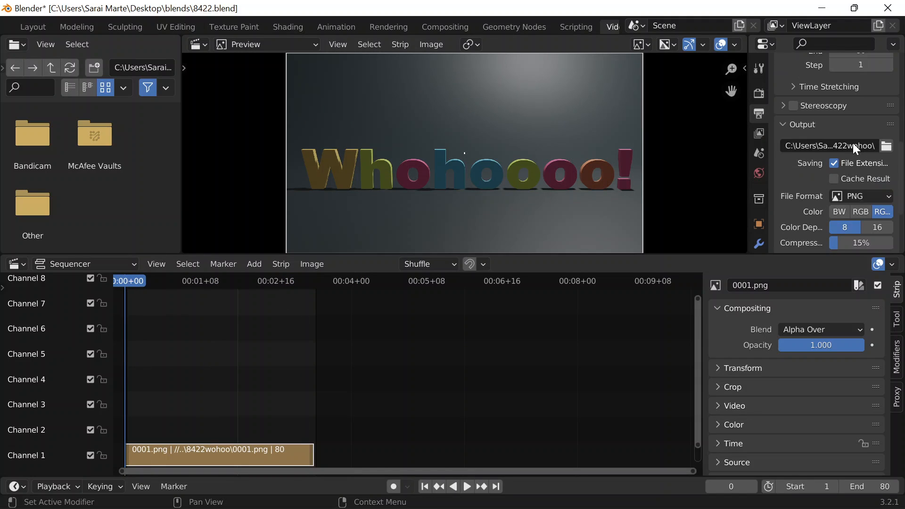
left_click(886, 146)
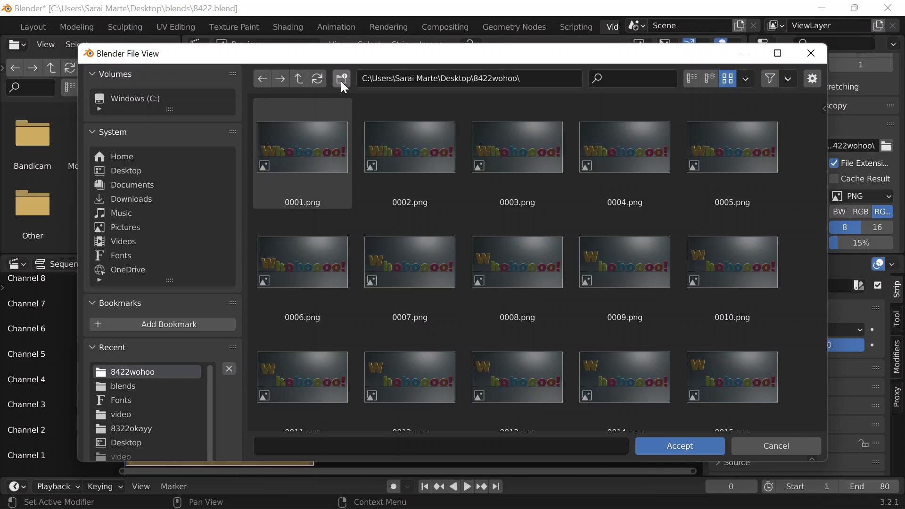
left_click(342, 79)
type("video")
key("Return")
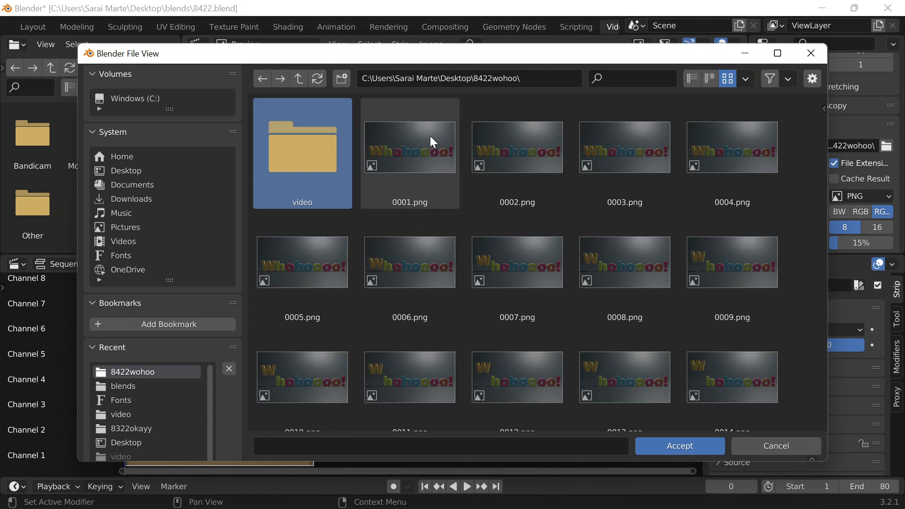
double_click(281, 128)
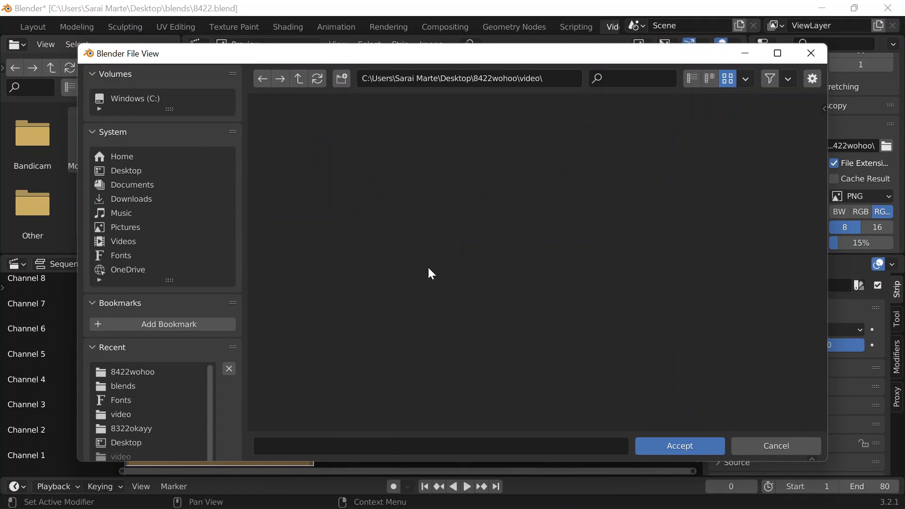
left_click(682, 448)
Step: Set the output file format to FFmpeg Video with an MPEG-4 container and High Quality output
left_click(875, 197)
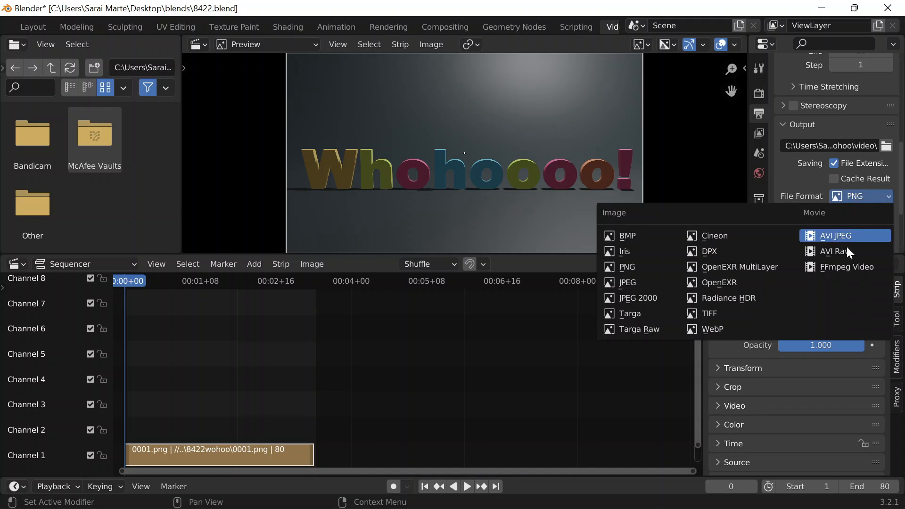
left_click(838, 263)
scroll(836, 211, "down", 3)
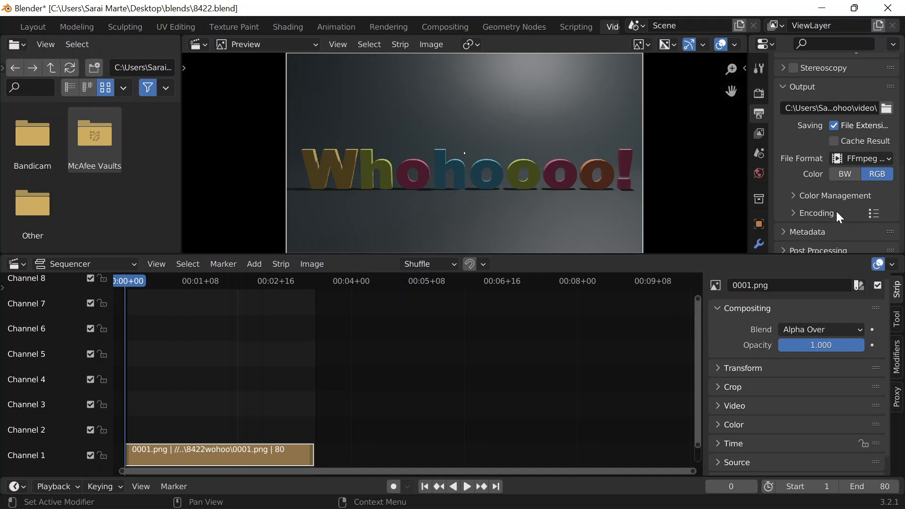
scroll(812, 208, "down", 4)
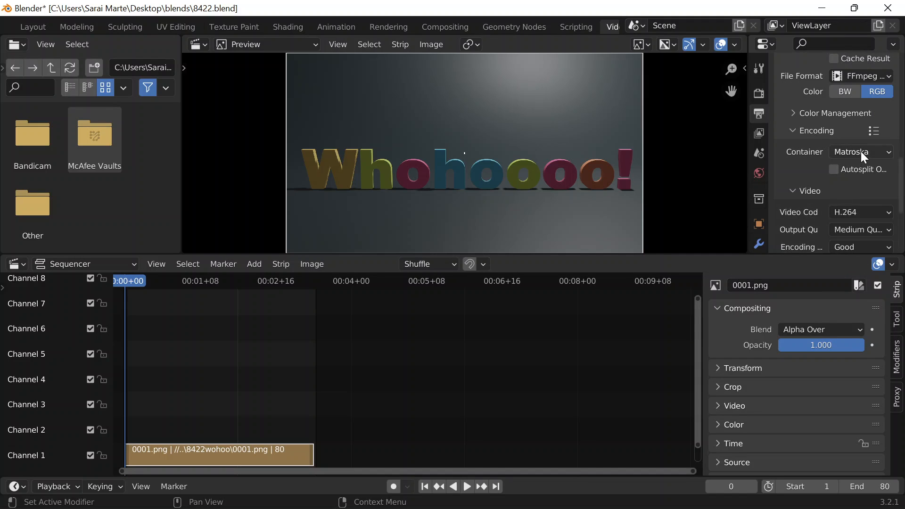
left_click(861, 151)
left_click(836, 199)
scroll(845, 216, "down", 2)
left_click(844, 192)
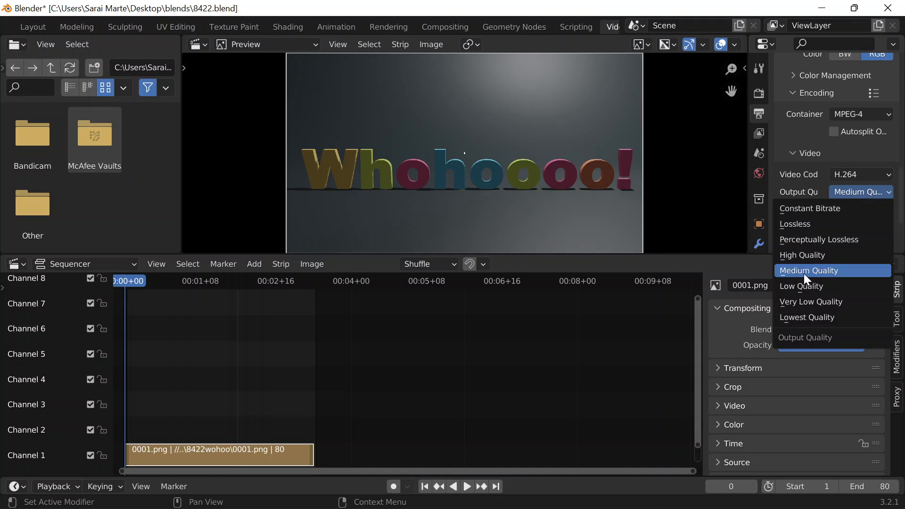
left_click(806, 254)
Step: Save the blend file and render the full animation to the output folder
key("ctrl+s")
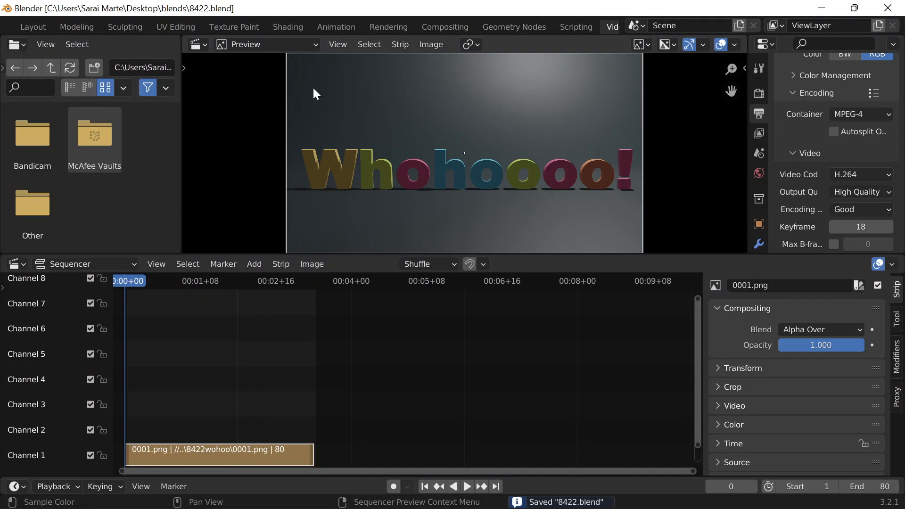
scroll(63, 29, "up", 5)
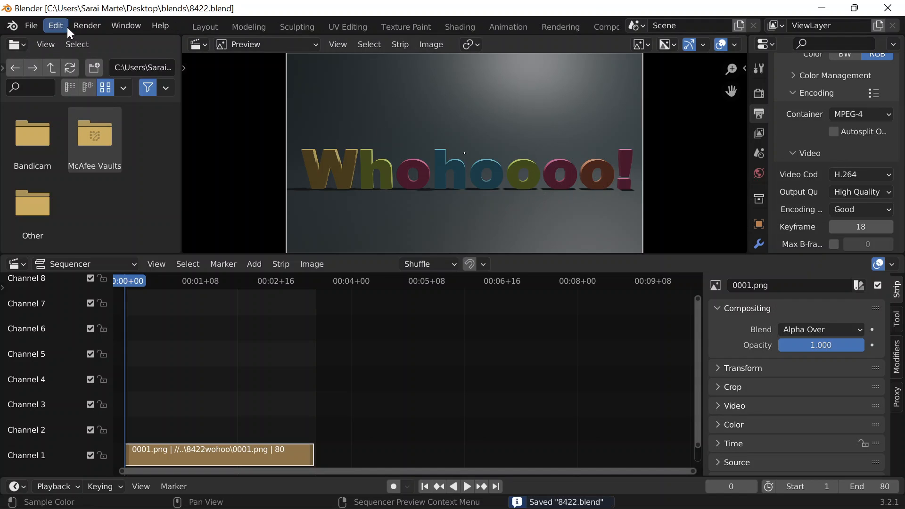
left_click(99, 26)
left_click(125, 58)
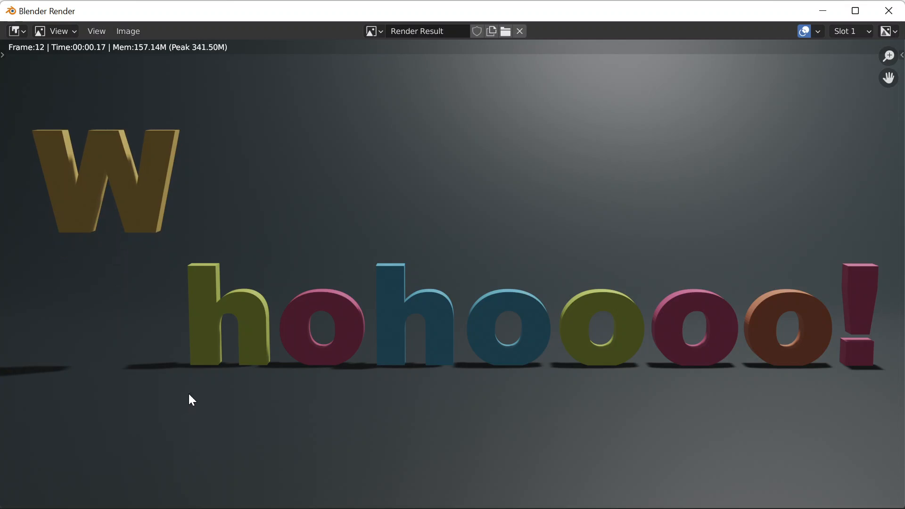
mouse_move(334, 499)
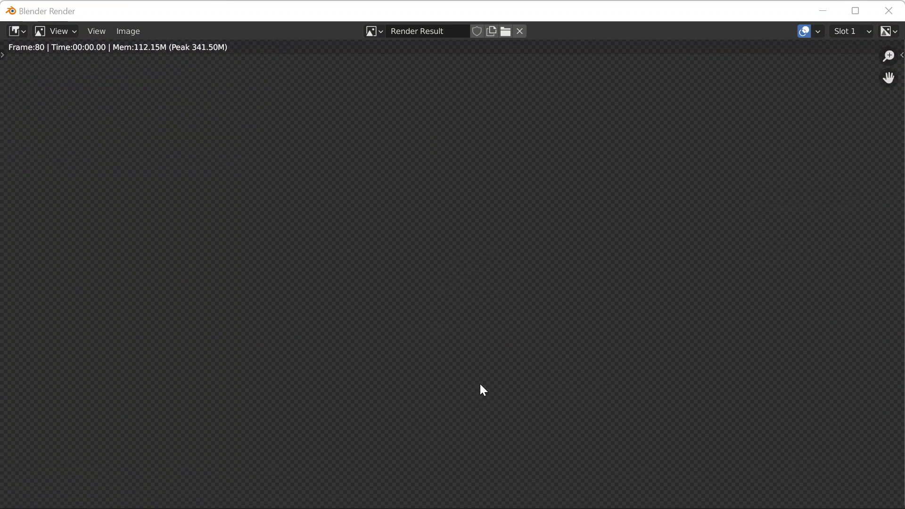
Step: Switch to File Explorer, open the rendered video from the Desktop folder 8422wohoo\video, and play it on repeat
key("super+e")
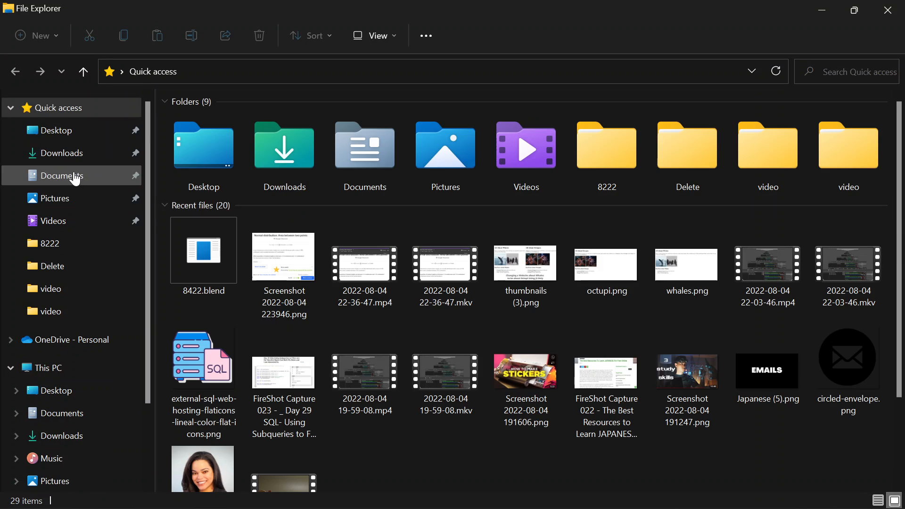
left_click(50, 130)
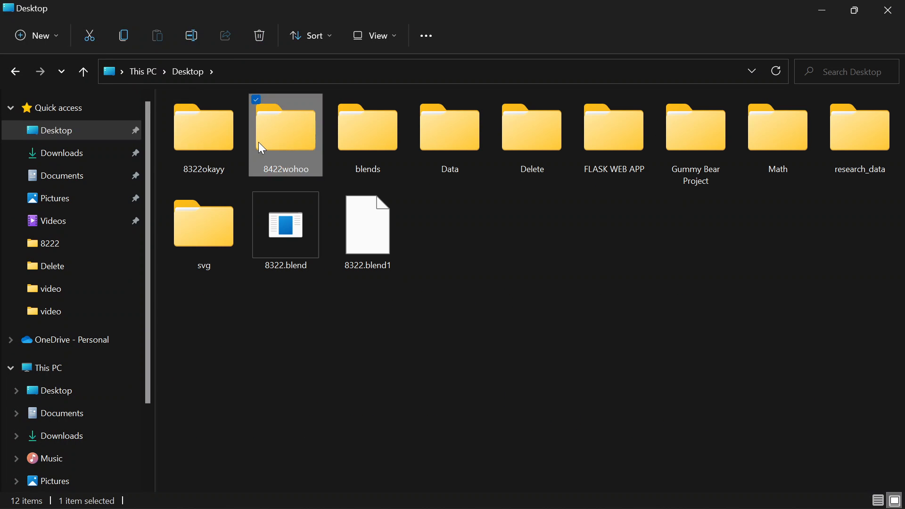
double_click(278, 143)
double_click(218, 133)
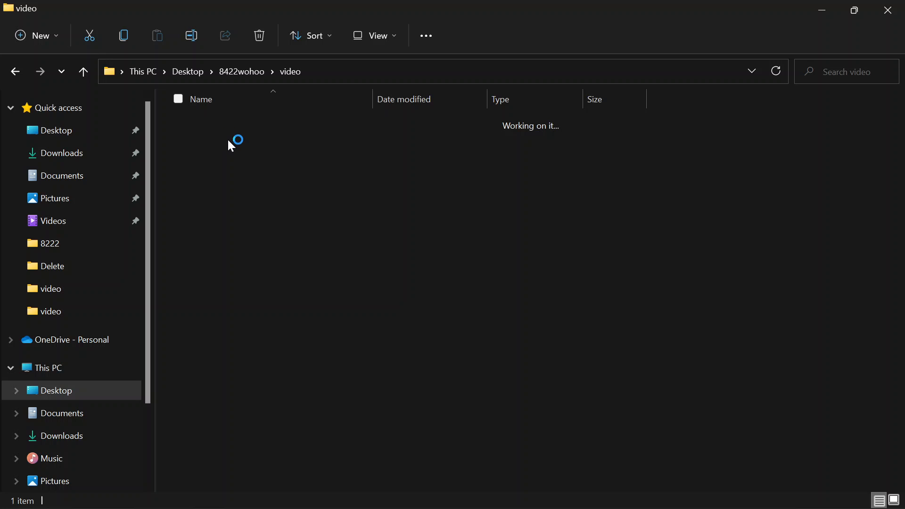
double_click(227, 139)
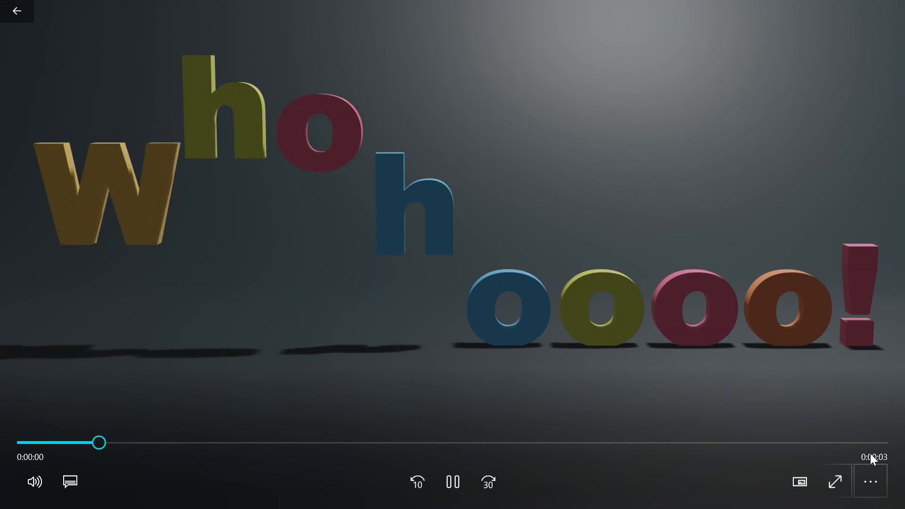
left_click(867, 470)
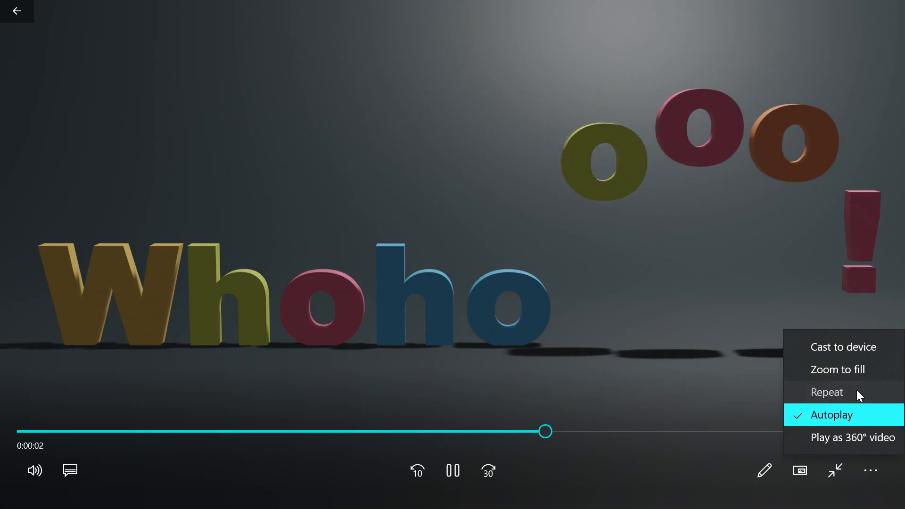
left_click(856, 391)
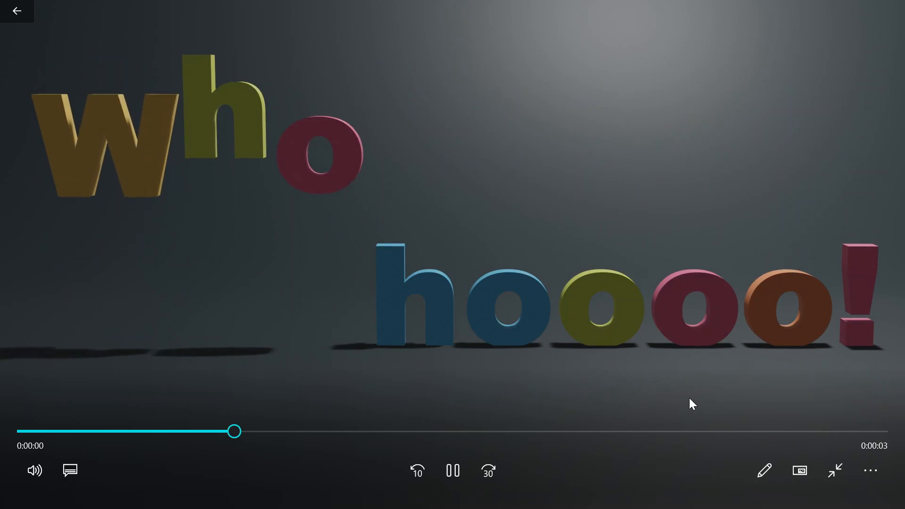